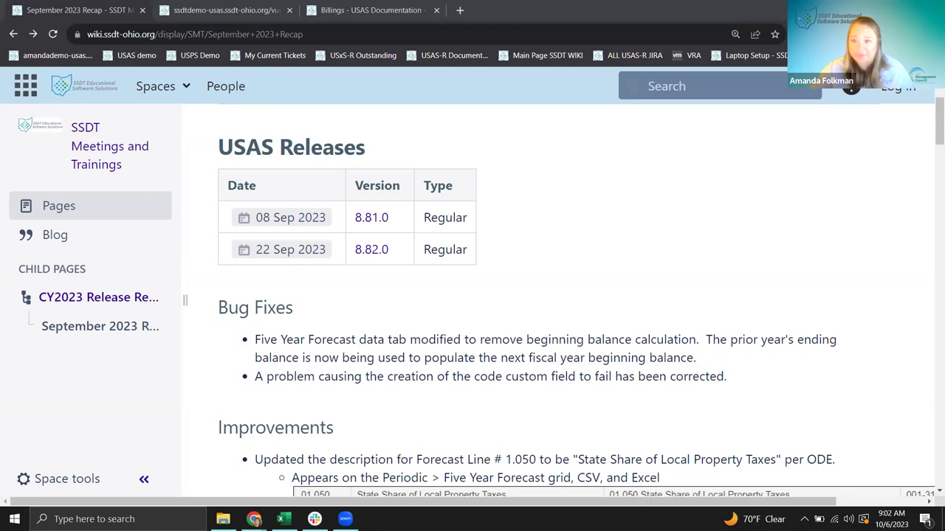
# - Read the bug fixes and improvements in the September 2023 USAS release recap
pyautogui.scroll(-2, 507, 332)
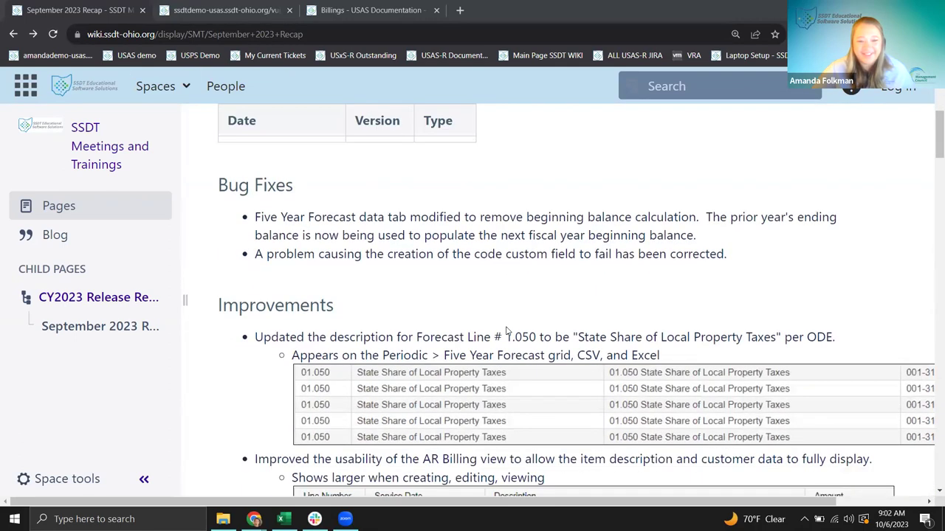
pyautogui.scroll(3, 507, 331)
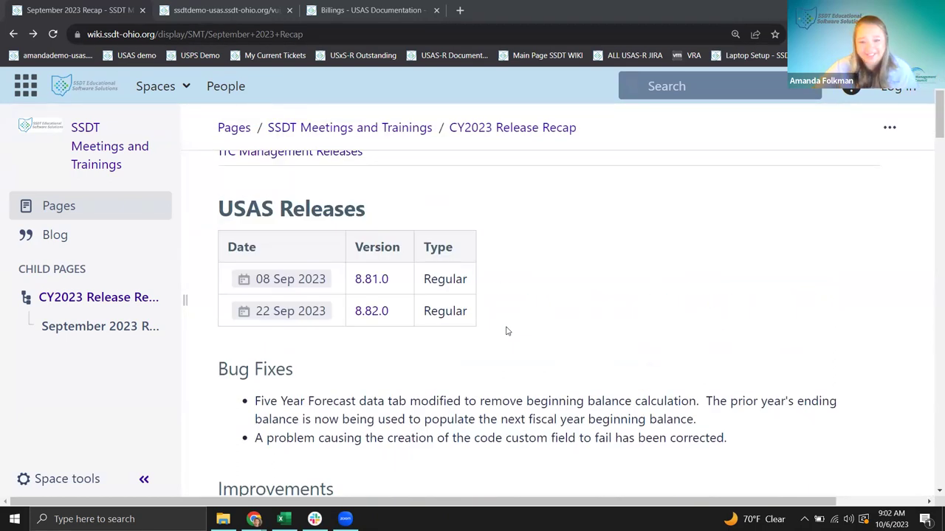
pyautogui.scroll(-2, 509, 336)
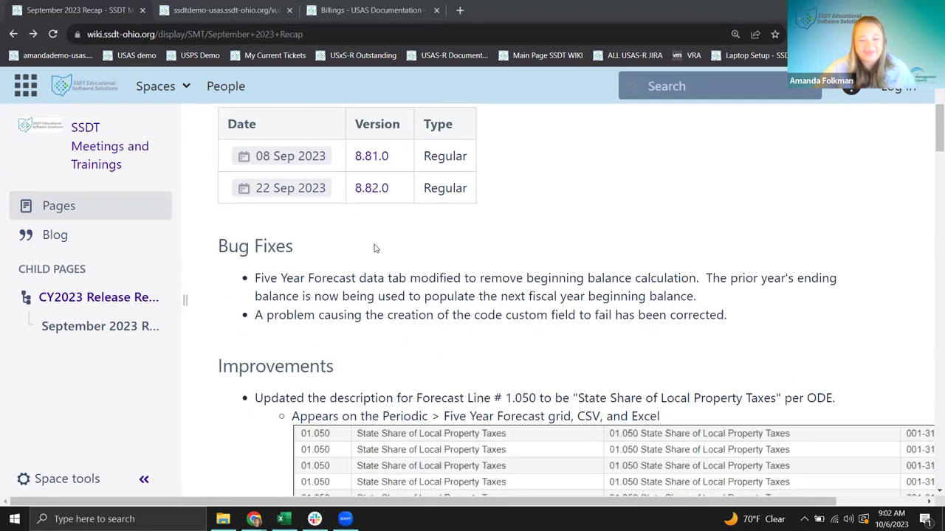
pyautogui.scroll(-1, 375, 249)
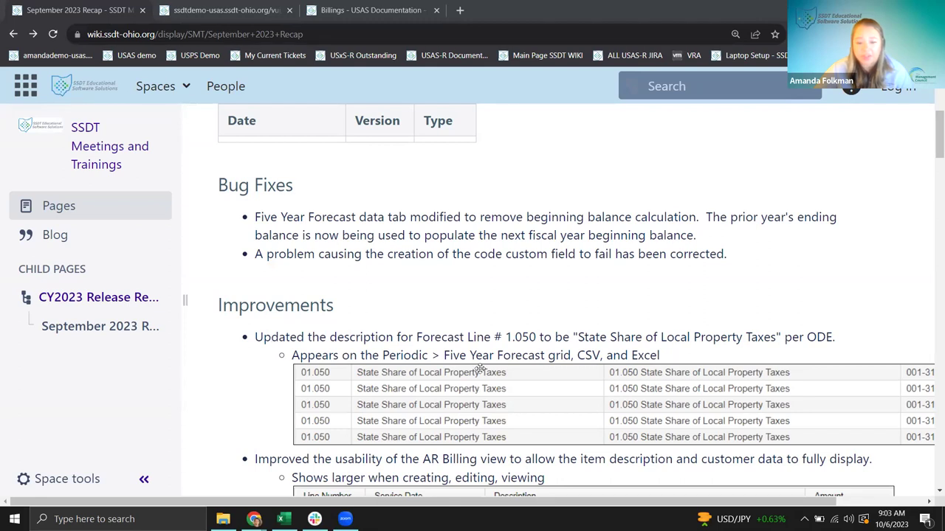
# - Open the Five Year Forecast in the USAS demo site and examine the descriptions of the 01.050 forecast lines
pyautogui.click(222, 10)
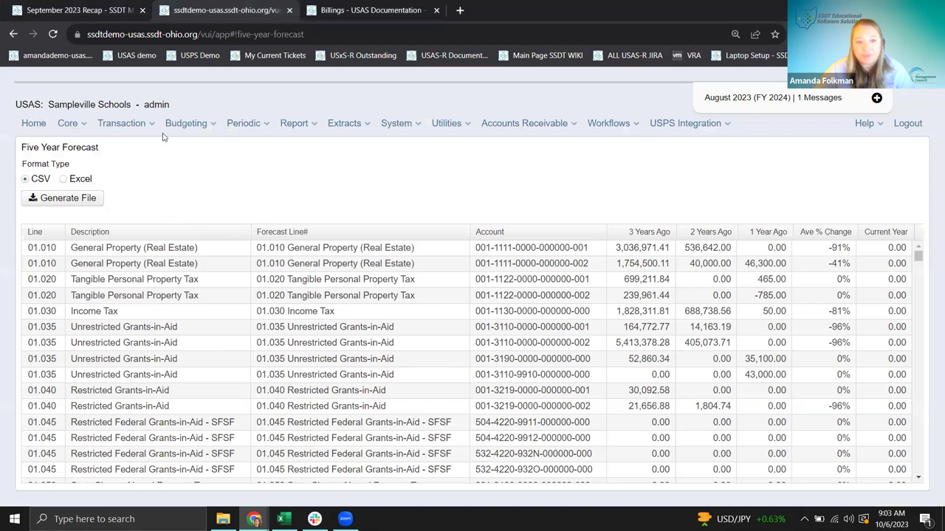
pyautogui.click(252, 127)
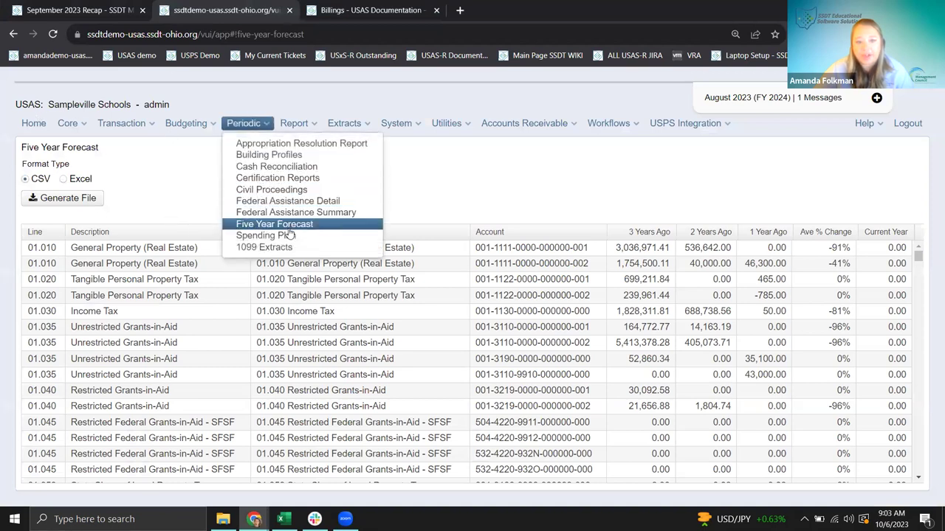
pyautogui.click(295, 226)
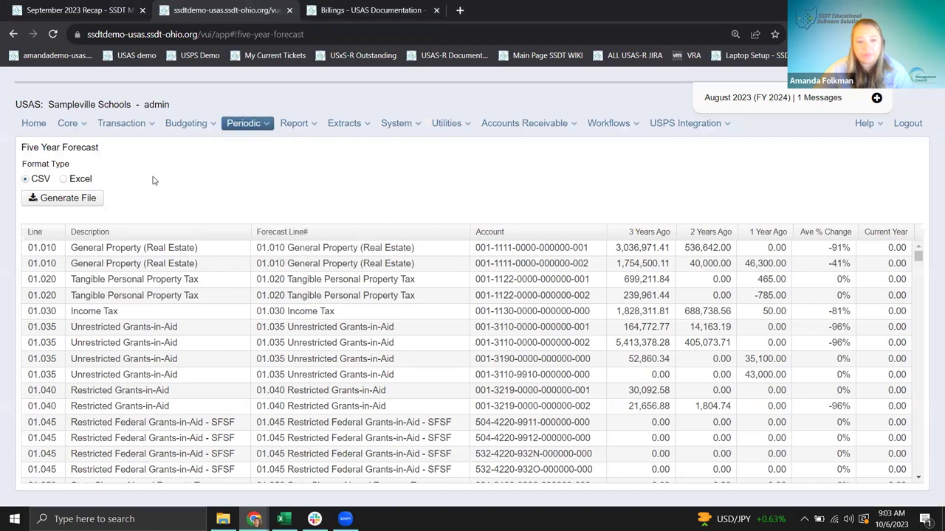
pyautogui.scroll(-3, 486, 356)
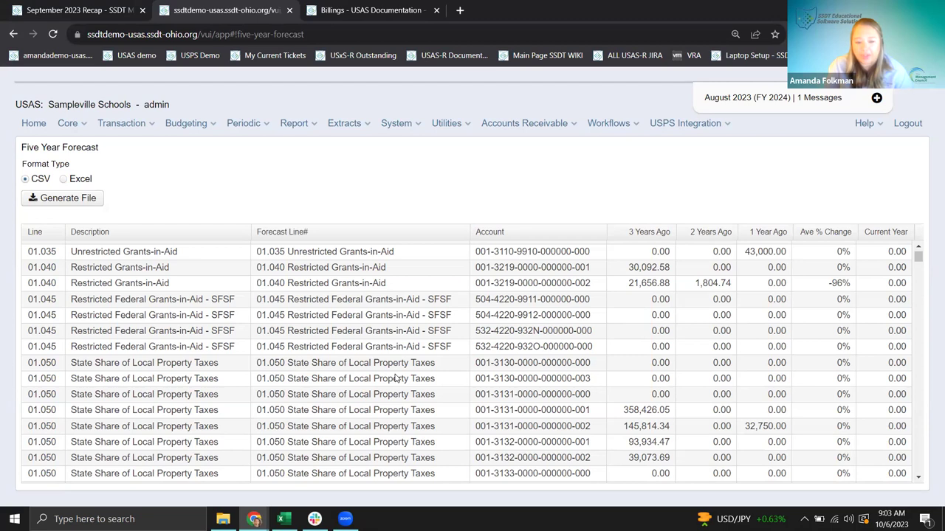
pyautogui.scroll(-1, 330, 378)
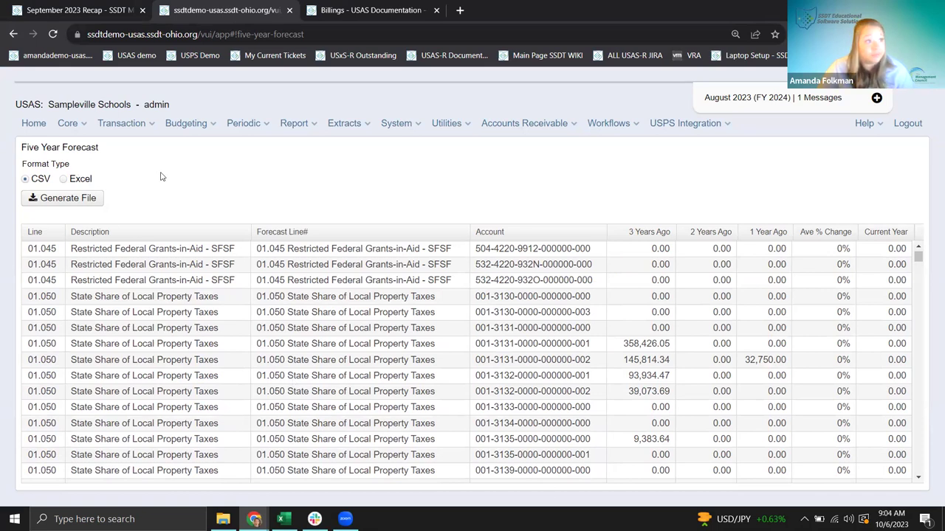
# - Return to the September 2023 recap and read the improvements made to the AR Billing view
pyautogui.click(87, 12)
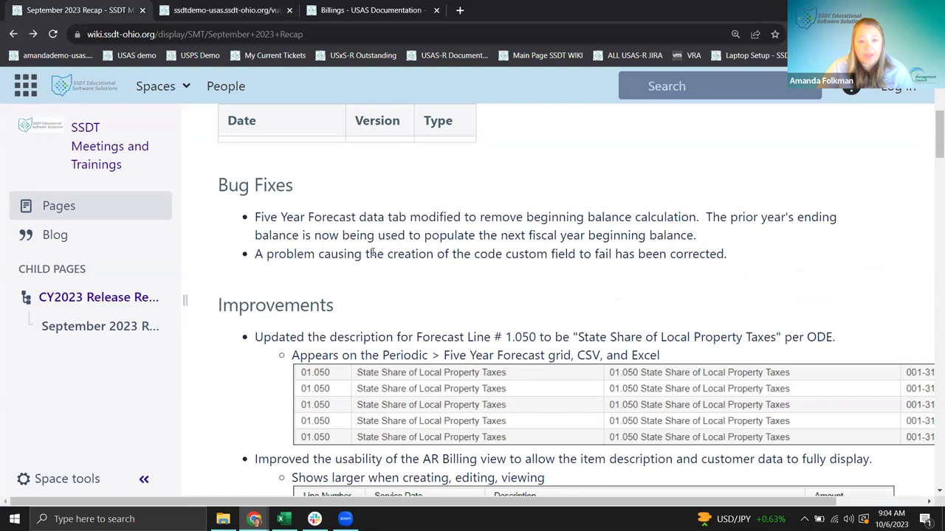
pyautogui.scroll(-2, 377, 310)
pyautogui.scroll(-1, 387, 394)
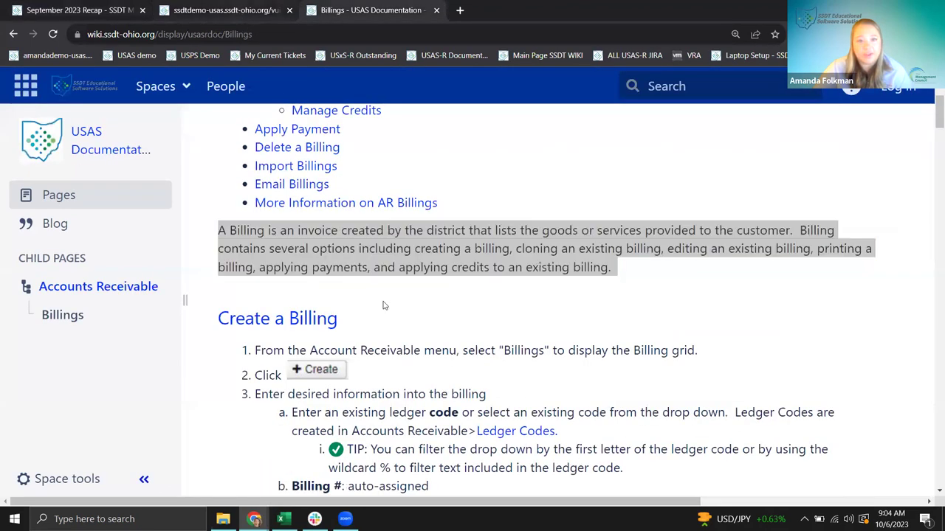
# - Open the Accounts Receivable billings in the USAS demo site and start a new billing
pyautogui.click(239, 12)
pyautogui.click(514, 125)
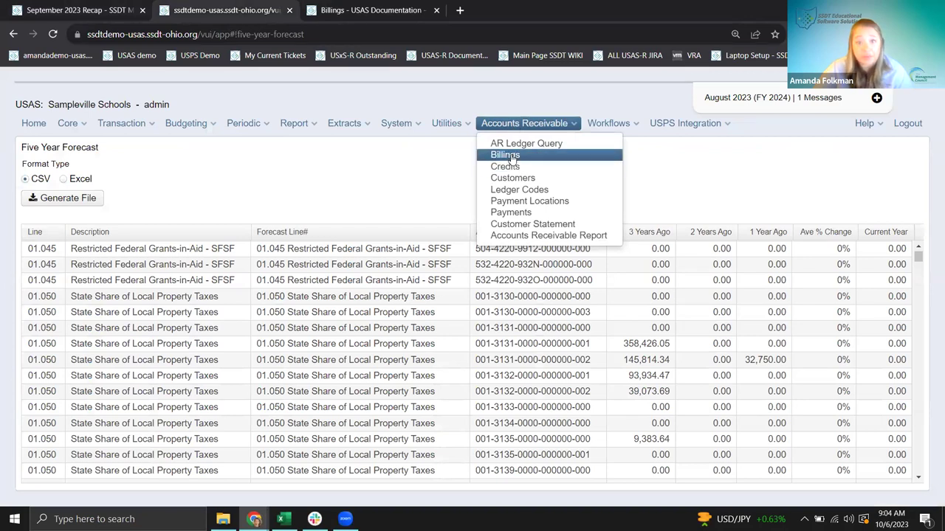
pyautogui.click(512, 157)
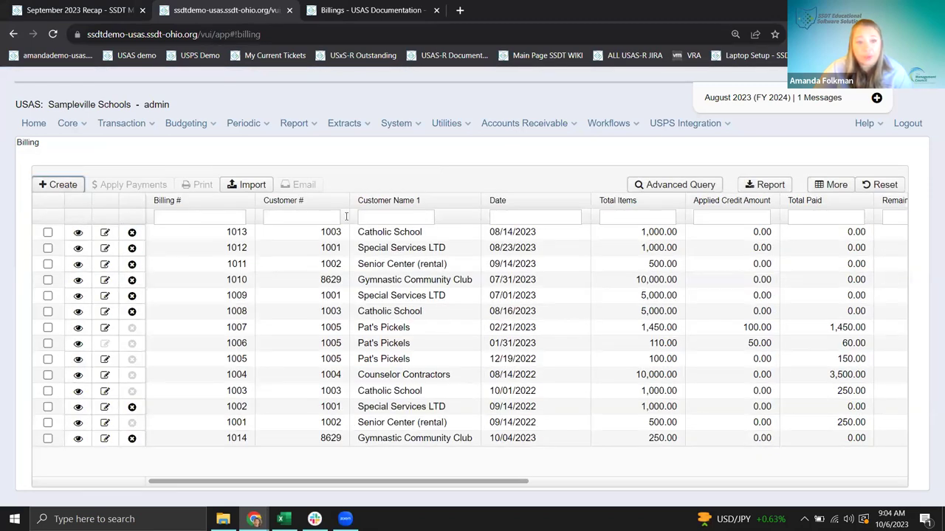
pyautogui.press('Return')
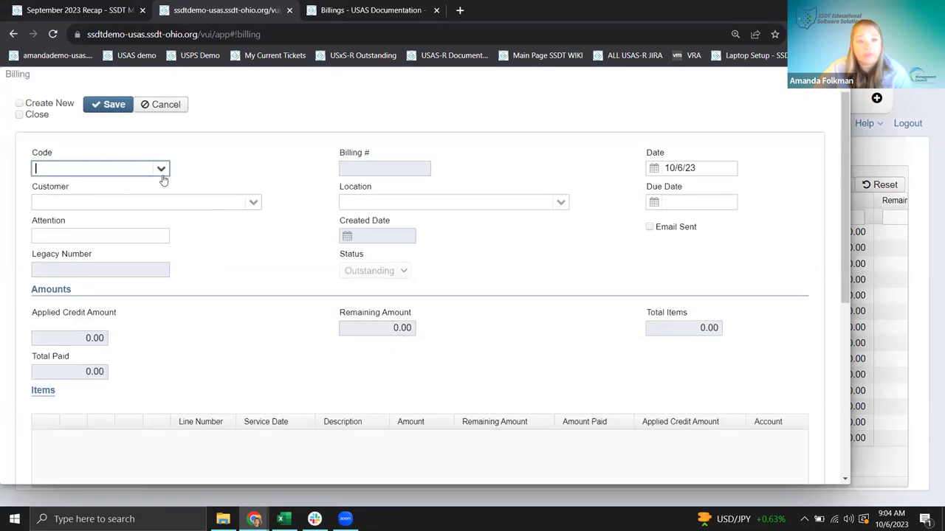
# - Set the new billing's customer to 1004 - Counselor Contractors
pyautogui.click(253, 202)
pyautogui.click(233, 325)
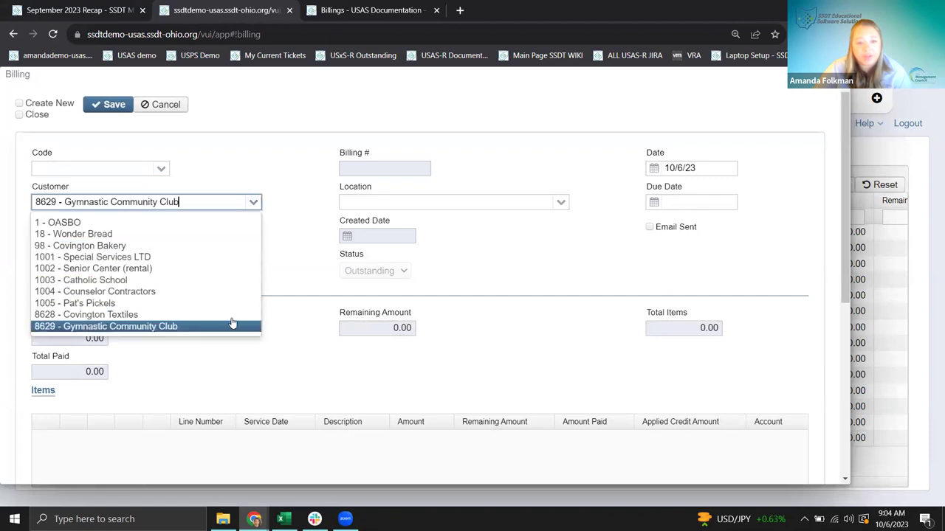
pyautogui.click(93, 282)
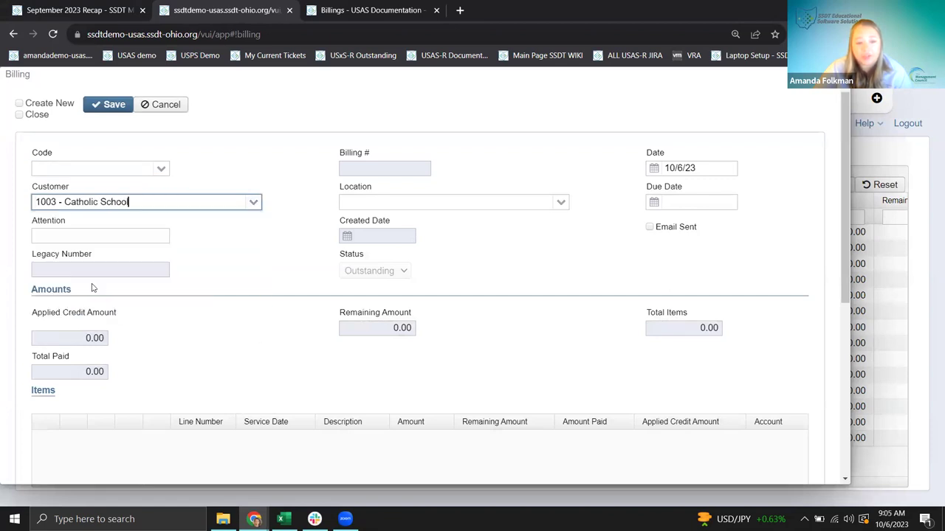
pyautogui.click(253, 203)
pyautogui.click(155, 293)
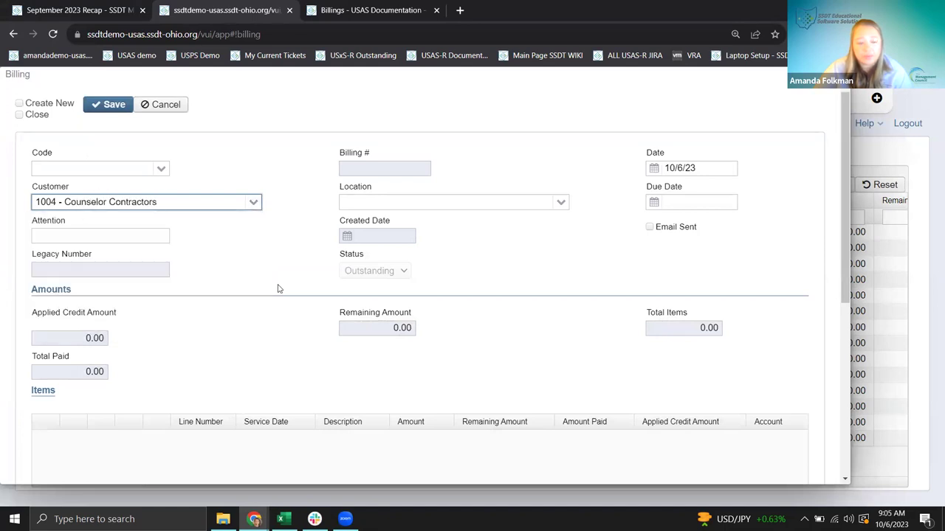
# - Add an item line to the billing and enter "test test" as its description
pyautogui.scroll(-3, 179, 392)
pyautogui.scroll(-1, 105, 452)
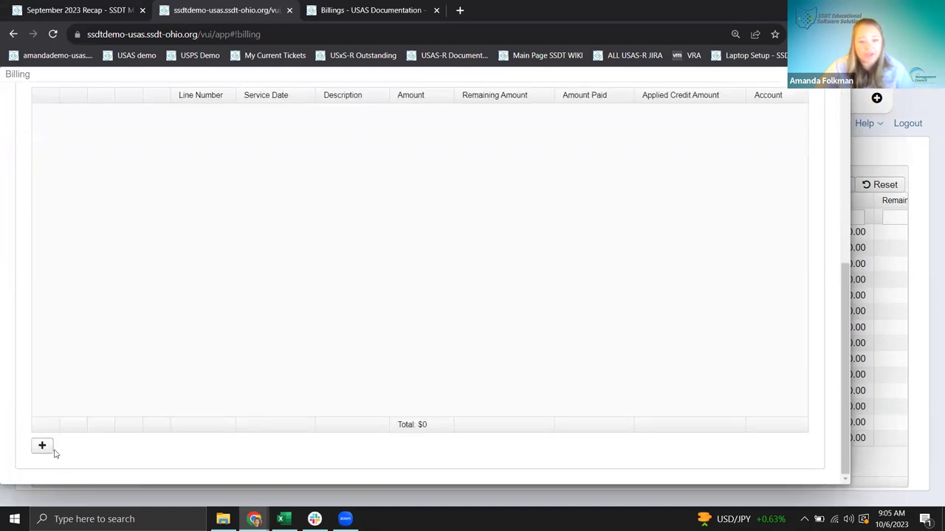
pyautogui.click(41, 446)
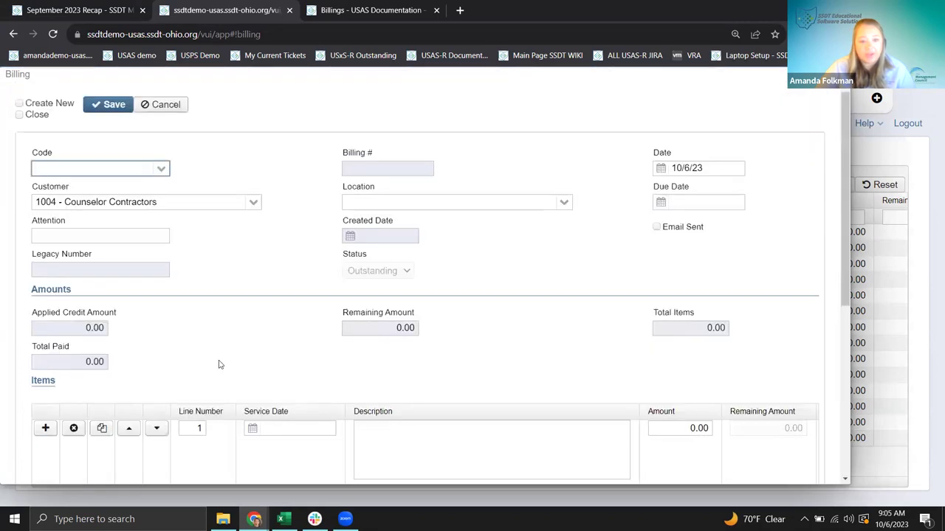
pyautogui.scroll(-2, 239, 340)
pyautogui.click(454, 317)
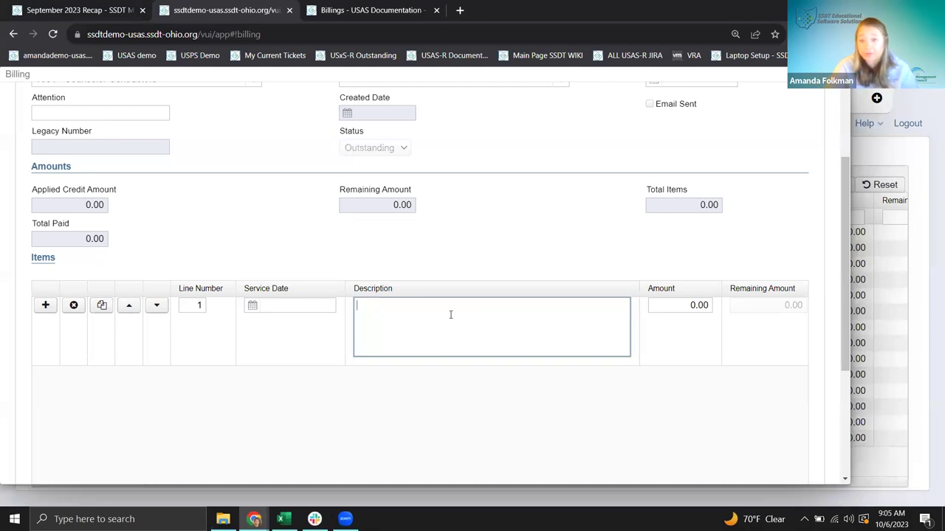
pyautogui.write('test test')
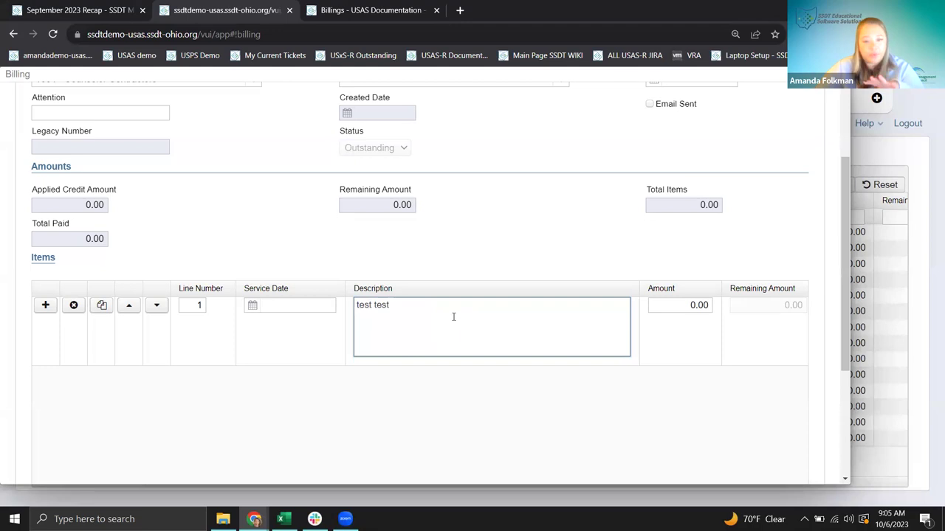
pyautogui.scroll(-2, 355, 304)
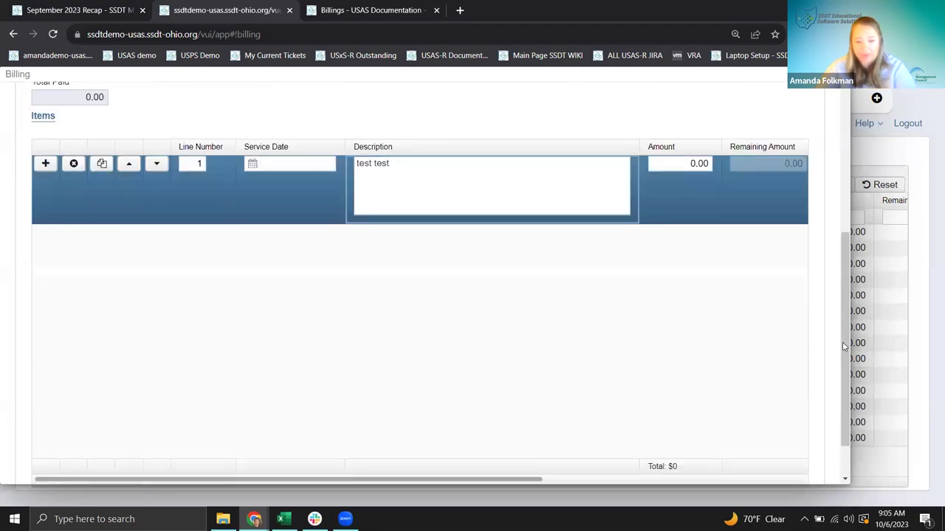
# - Clear the description text of the billing's item line 1
pyautogui.scroll(4, 498, 321)
pyautogui.moveTo(391, 411); pyautogui.dragTo(352, 396)
pyautogui.press('BackSpace')
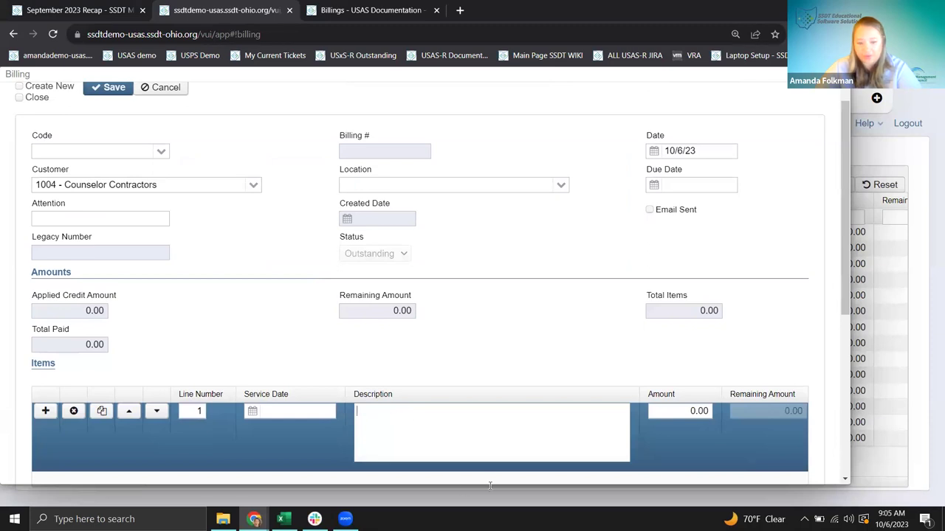
pyautogui.scroll(-2, 468, 362)
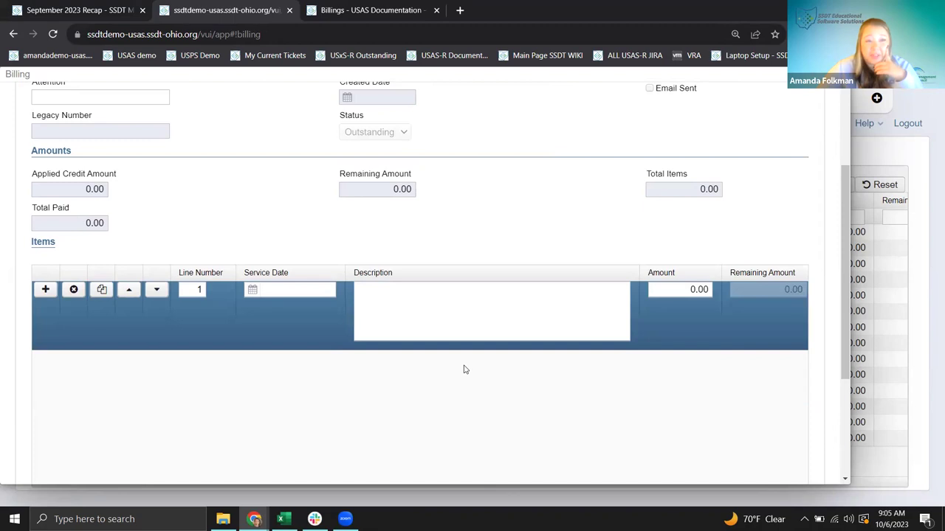
pyautogui.scroll(2, 462, 351)
pyautogui.click(437, 408)
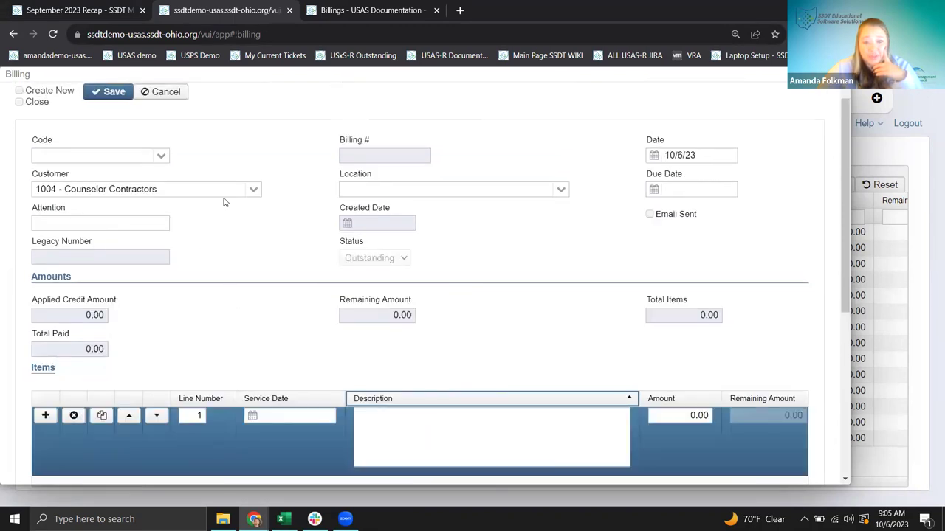
pyautogui.click(432, 191)
pyautogui.click(688, 414)
pyautogui.click(188, 416)
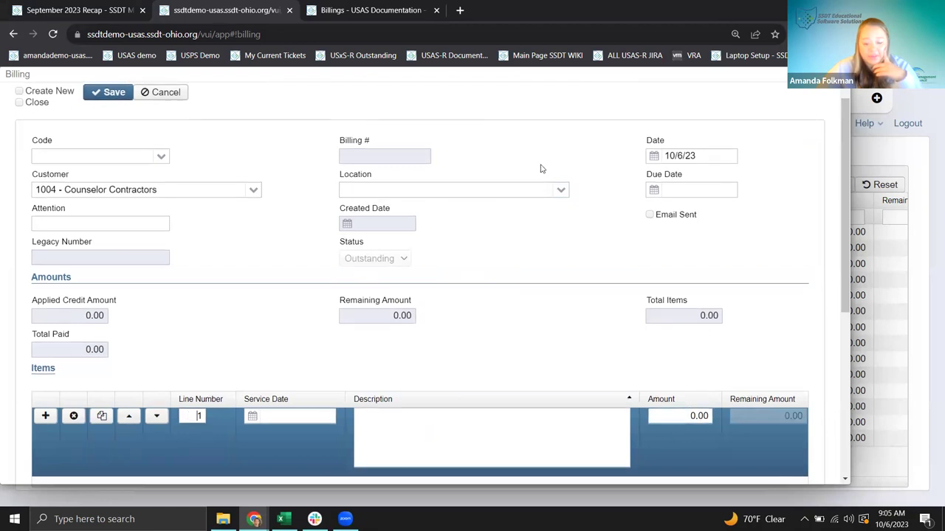
# - Copy the paragraph beginning "A Billing is an invoice" from the Billings documentation page
pyautogui.click(349, 12)
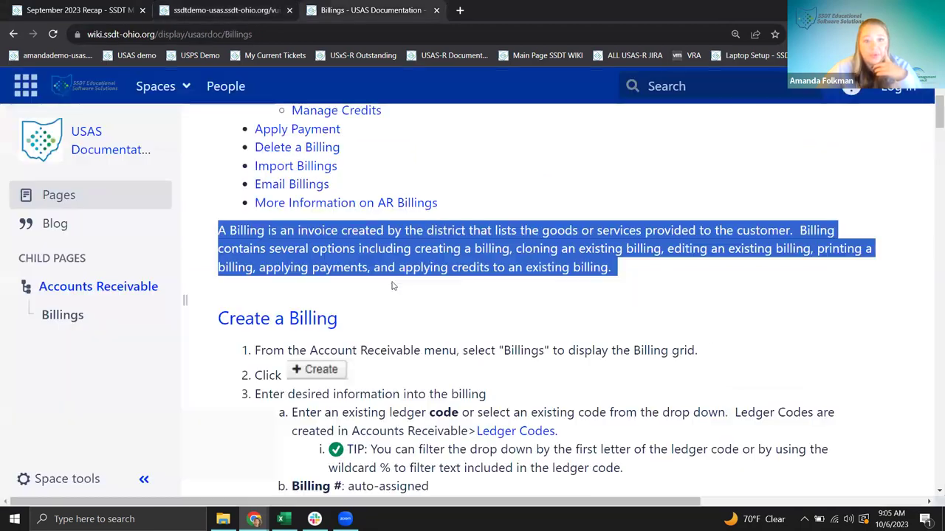
pyautogui.rightClick(396, 253)
pyautogui.click(408, 259)
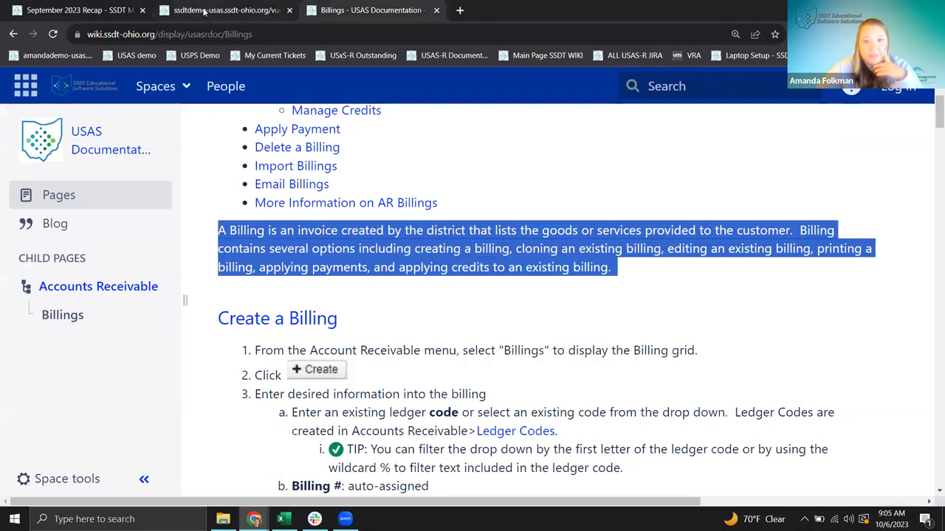
pyautogui.click(359, 268)
pyautogui.scroll(5, 359, 267)
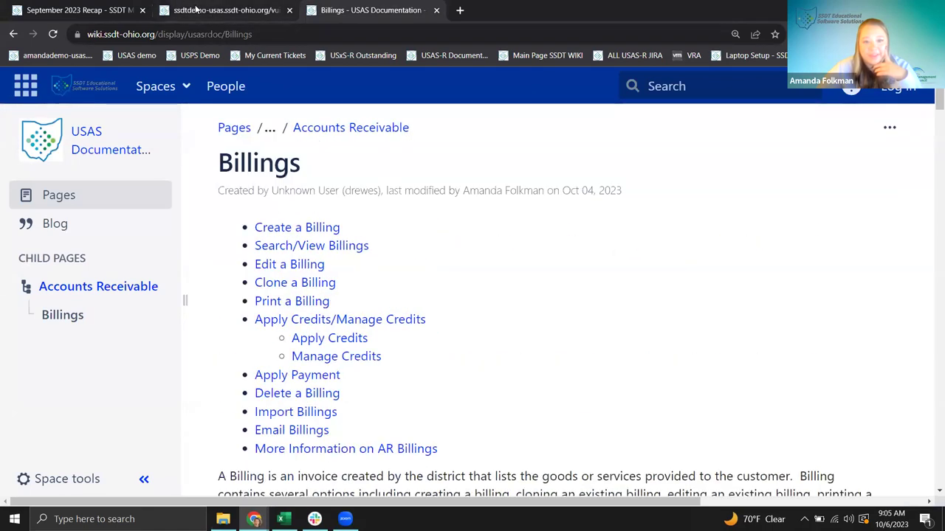
# - Discard the open billing in the USAS demo site, start a new one and add an item line
pyautogui.click(221, 10)
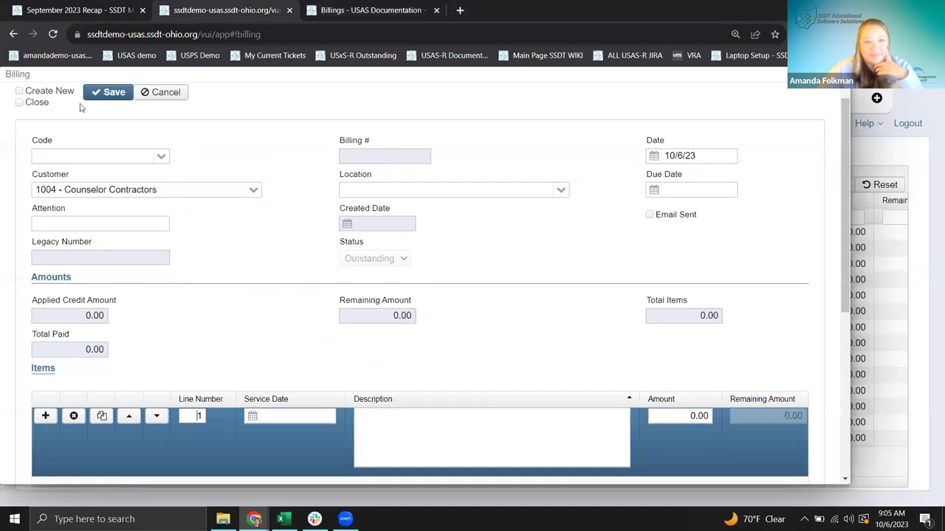
pyautogui.click(157, 102)
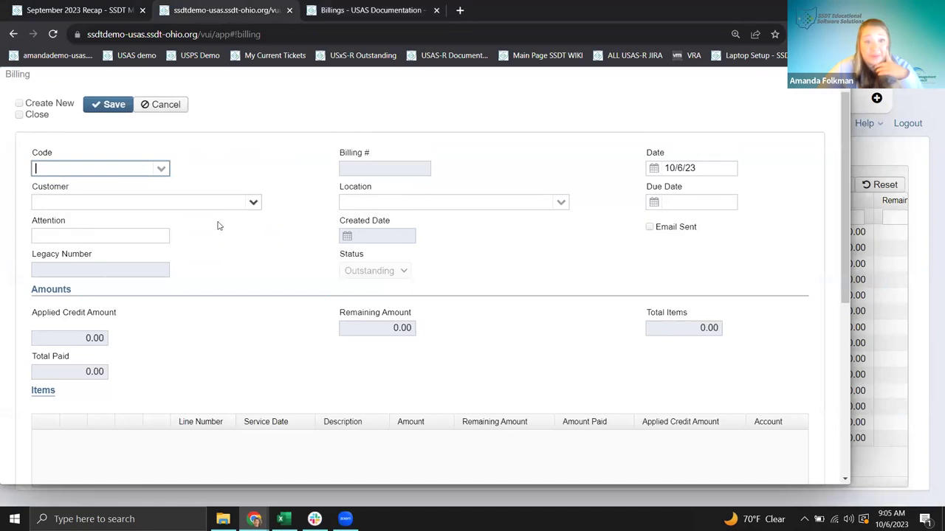
pyautogui.scroll(-5, 181, 310)
pyautogui.click(46, 446)
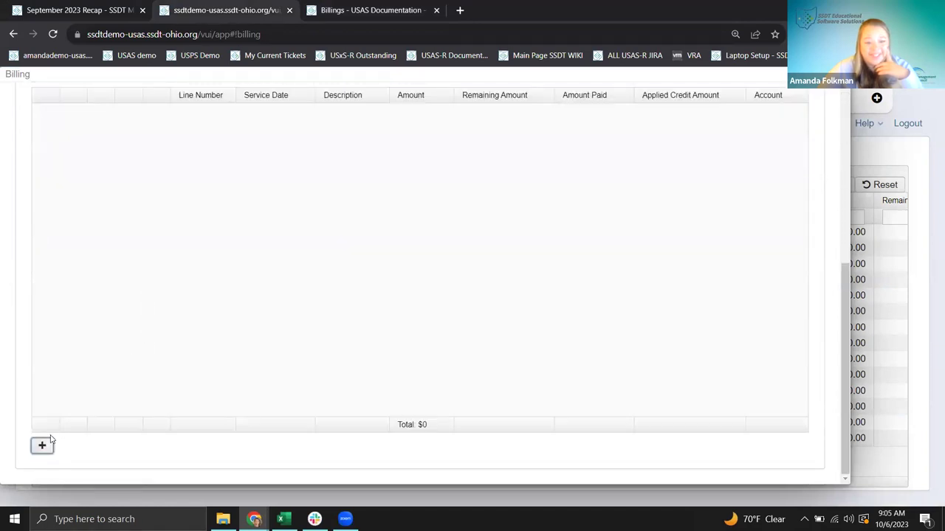
# - Paste the copied billing paragraph repeatedly into the item line's description until the text exceeds the box, and view its end
pyautogui.scroll(5, 23, 159)
pyautogui.scroll(-2, 377, 345)
pyautogui.click(387, 332)
pyautogui.hotkey('ctrl', 'v')
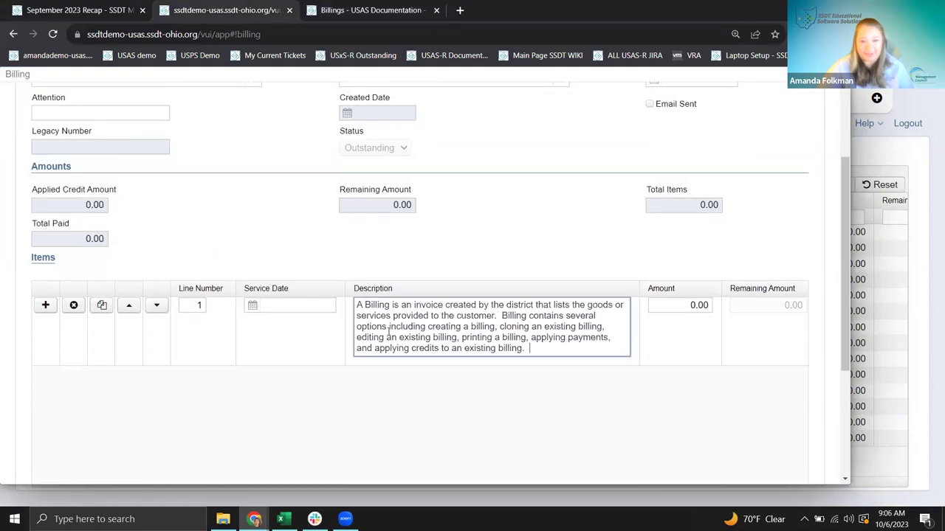
pyautogui.hotkey('ctrl', 'v')
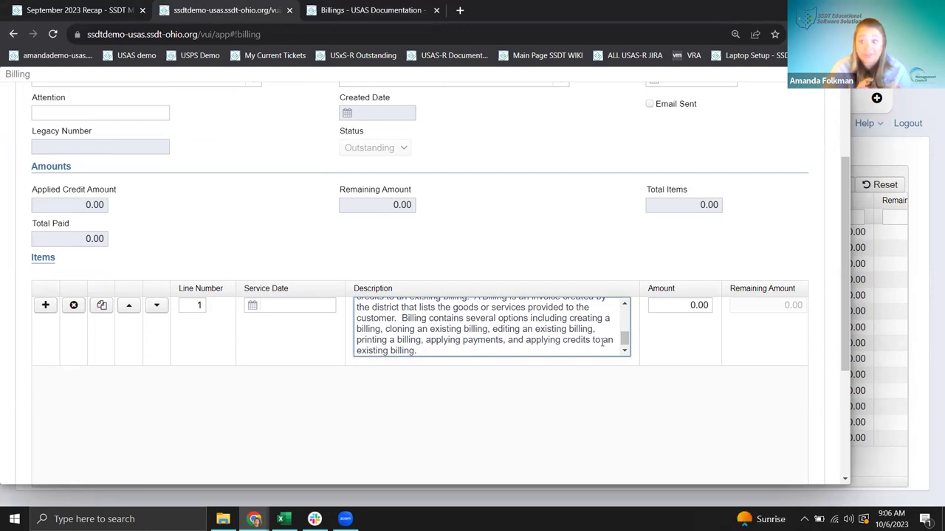
pyautogui.moveTo(625, 346)
pyautogui.mouseDown()
pyautogui.moveTo(631, 313)
pyautogui.moveTo(630, 348)
pyautogui.mouseUp()
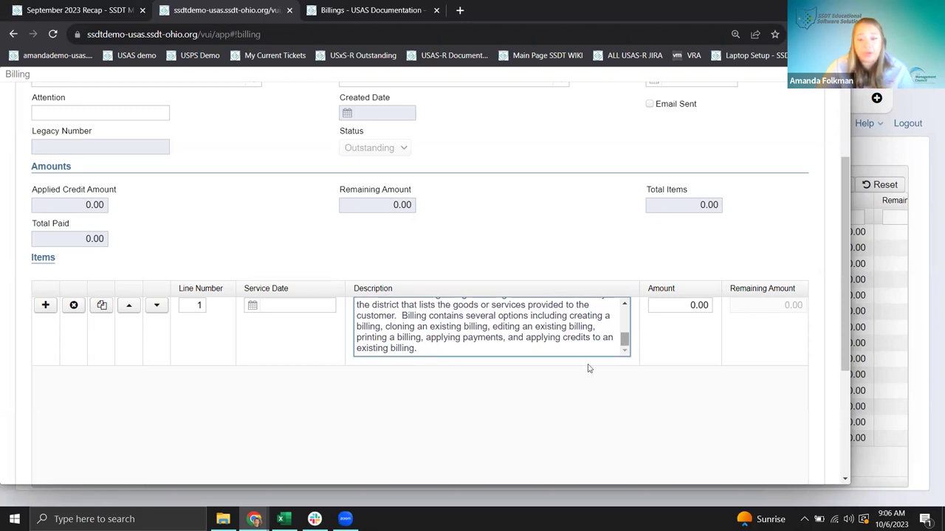
# - Return to the September 2023 Recap page and review the description character limit and REST controllers entries under the USAS improvements
pyautogui.click(77, 10)
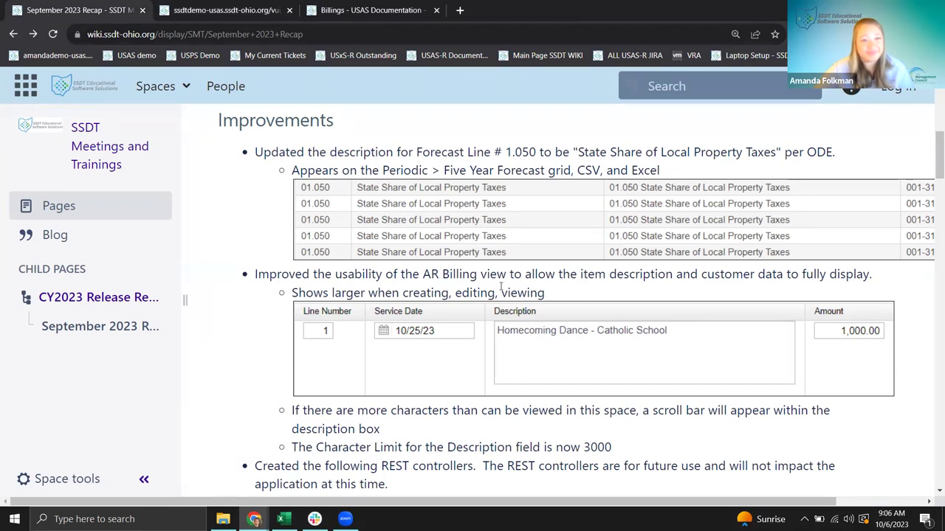
pyautogui.scroll(-2, 510, 373)
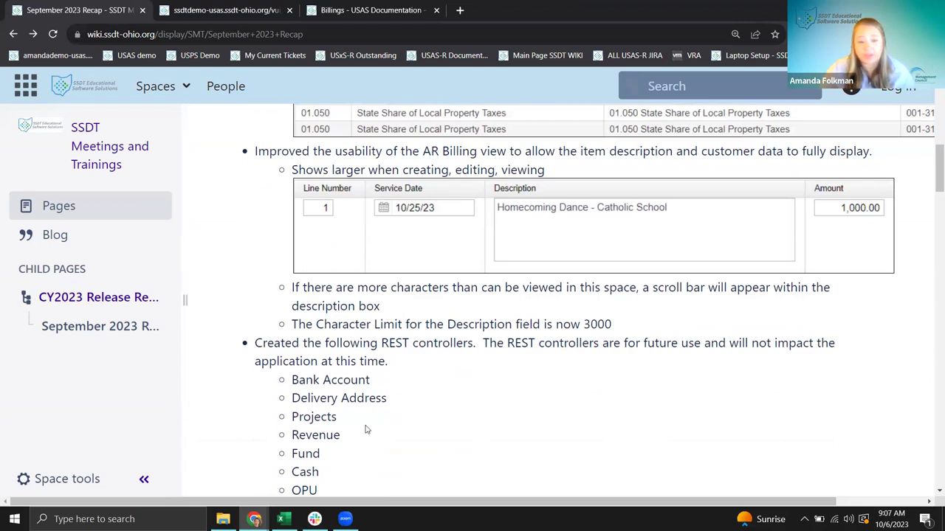
pyautogui.scroll(-1, 443, 398)
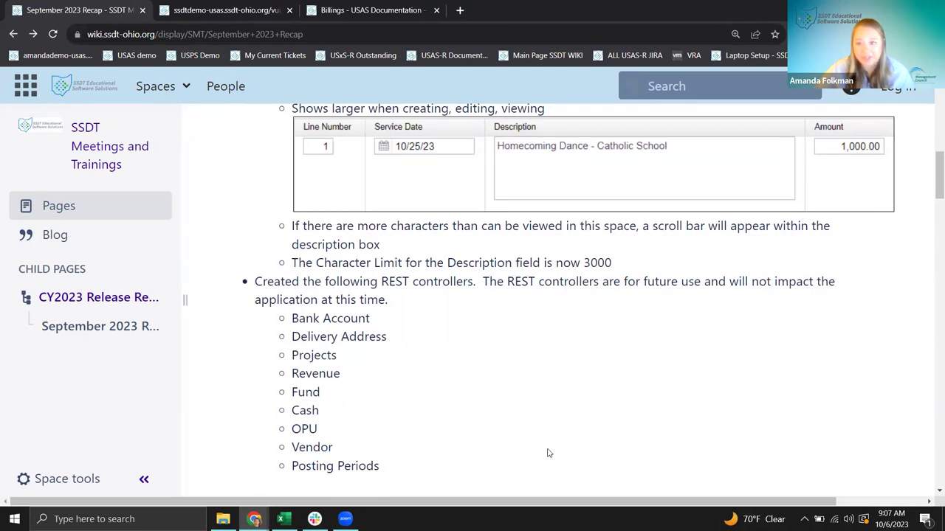
pyautogui.scroll(-1, 548, 453)
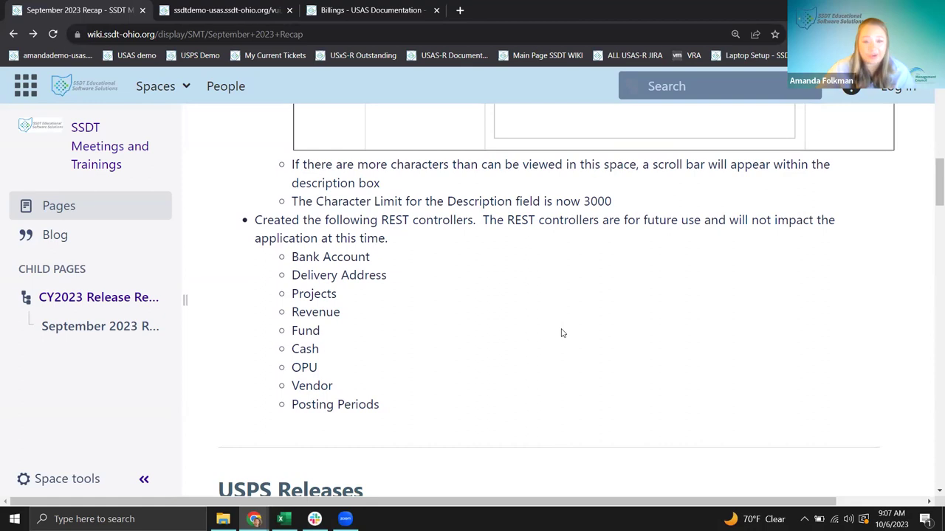
pyautogui.scroll(-1, 561, 333)
pyautogui.scroll(-2, 561, 333)
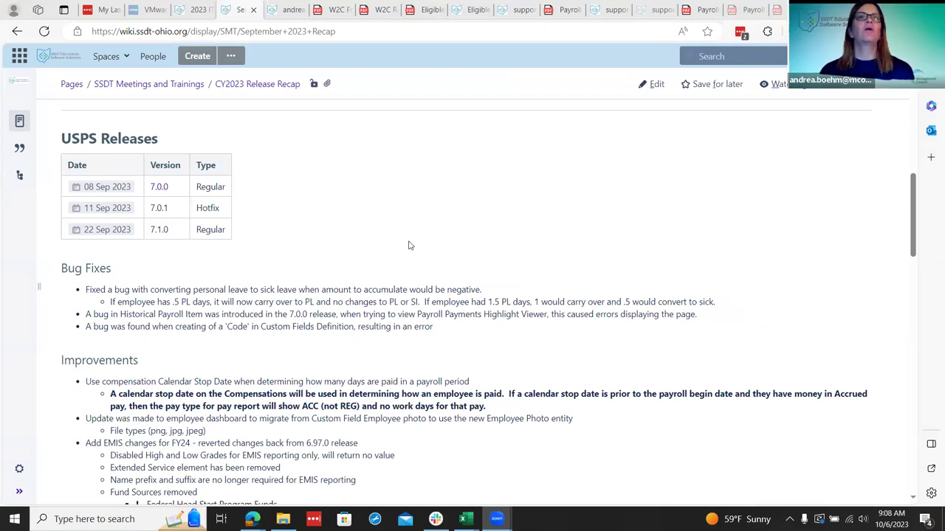
# - Review the USPS release versions and the bug fixes list on the September 2023 Recap page
pyautogui.scroll(1, 422, 284)
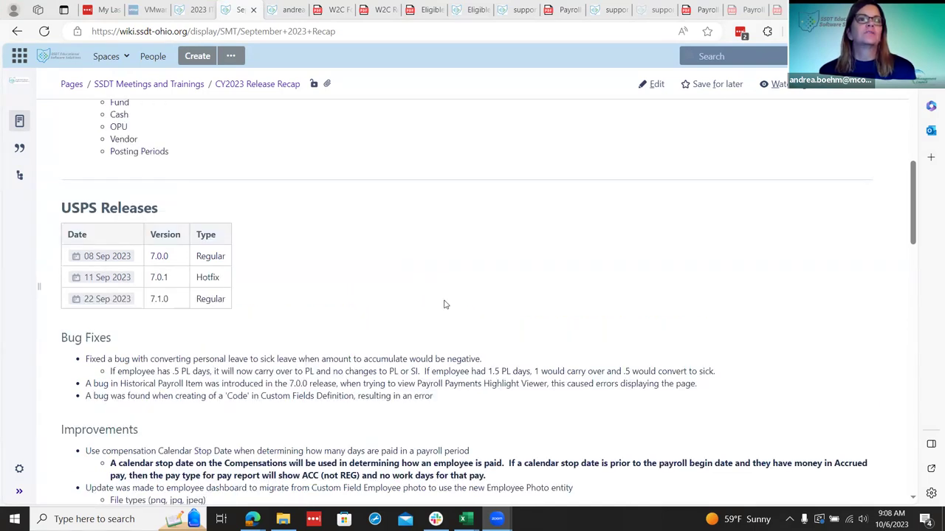
pyautogui.scroll(1, 445, 338)
pyautogui.scroll(-2, 446, 337)
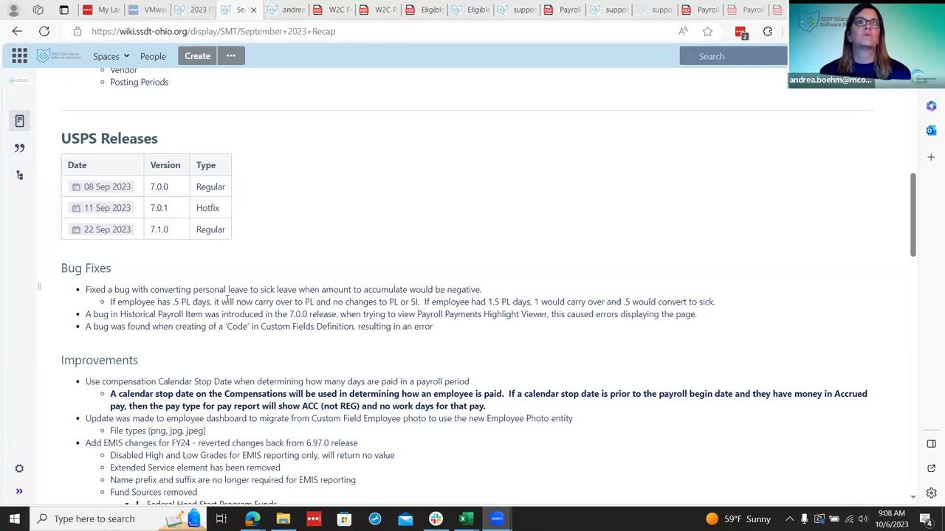
pyautogui.scroll(-1, 227, 302)
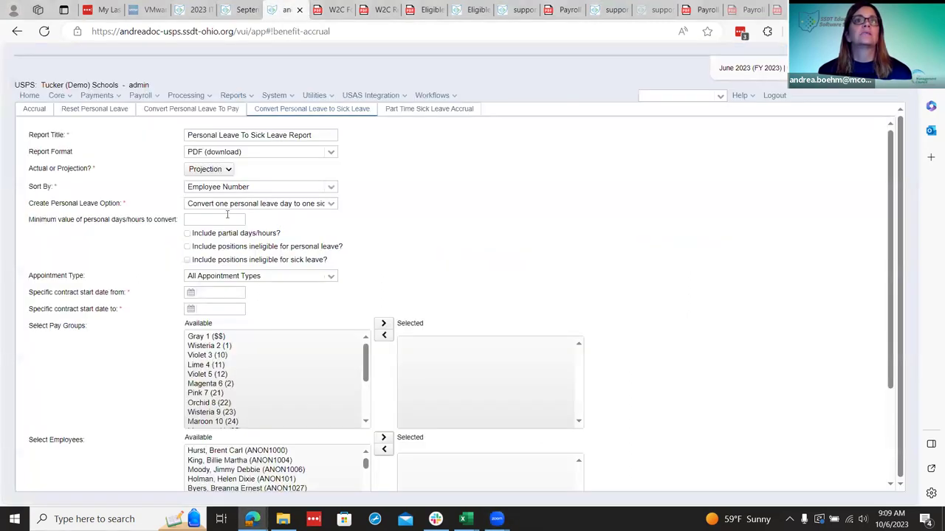
# - Compare the recap's personal leave conversion bug fix with the Convert Personal Leave to Sick Leave form in the USPS demo site
pyautogui.click(284, 9)
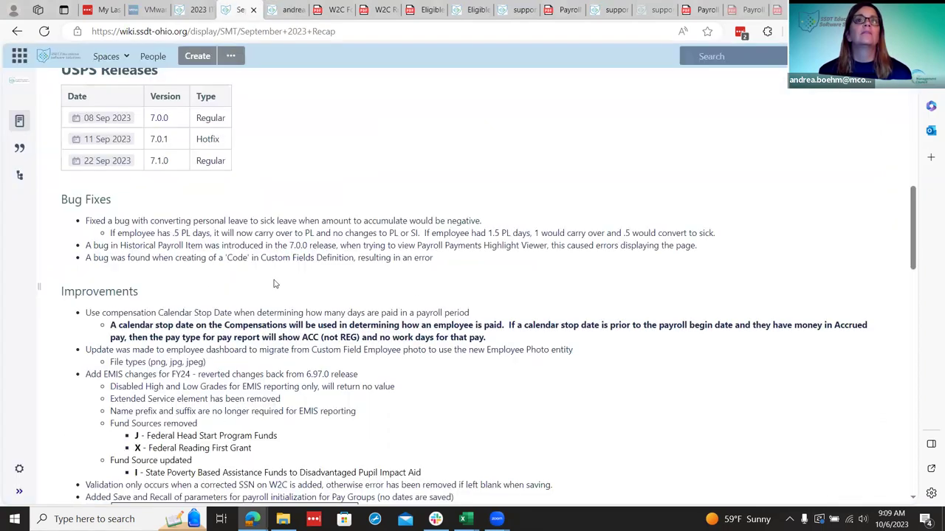
pyautogui.click(247, 9)
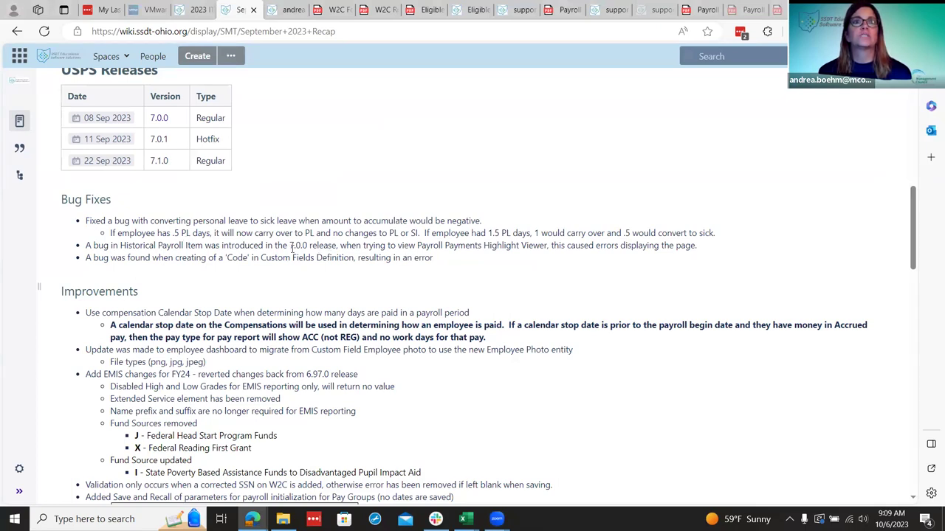
pyautogui.click(294, 7)
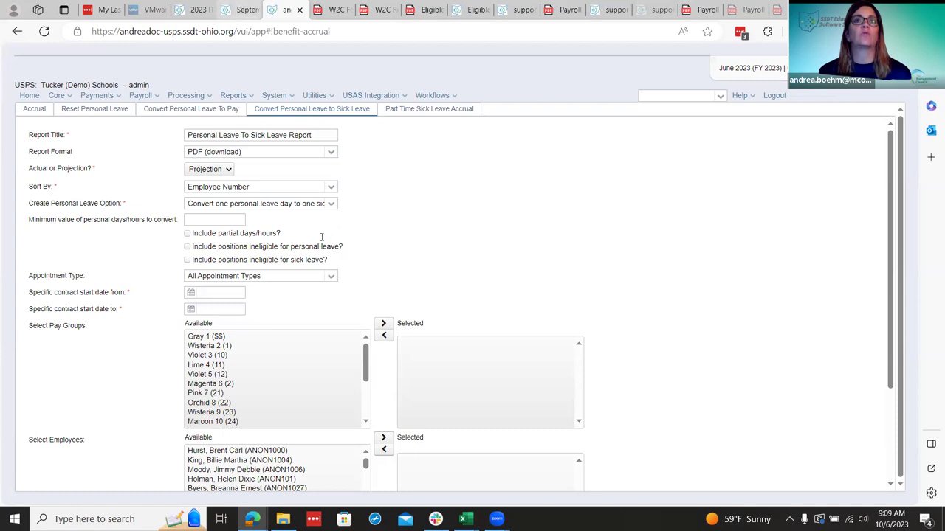
pyautogui.click(246, 9)
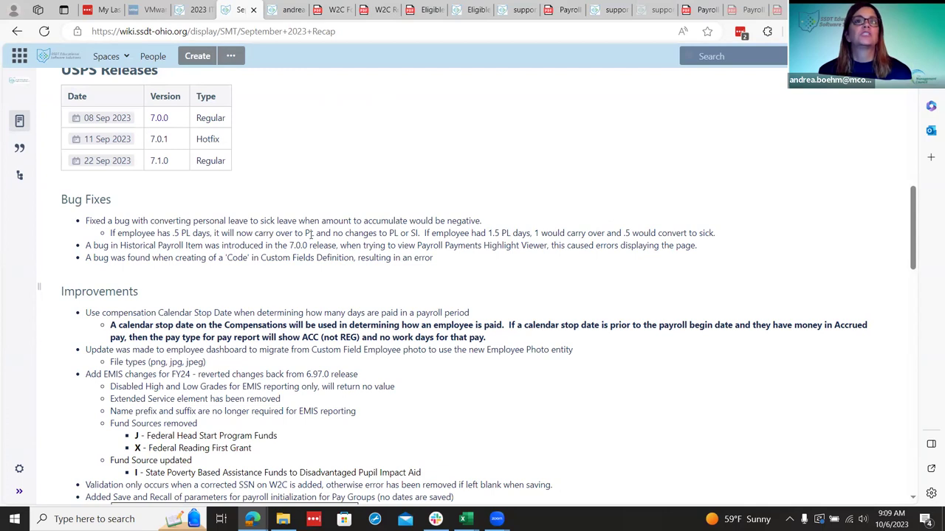
pyautogui.click(282, 8)
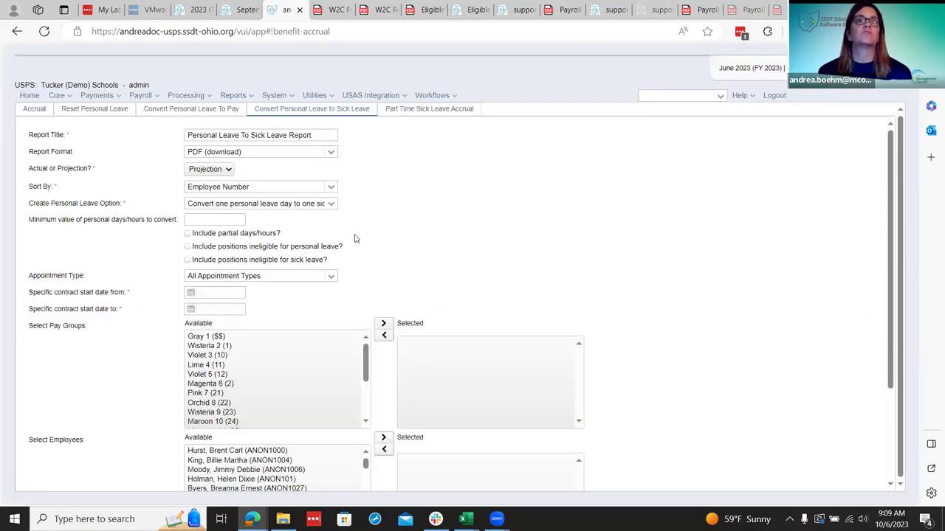
pyautogui.click(244, 8)
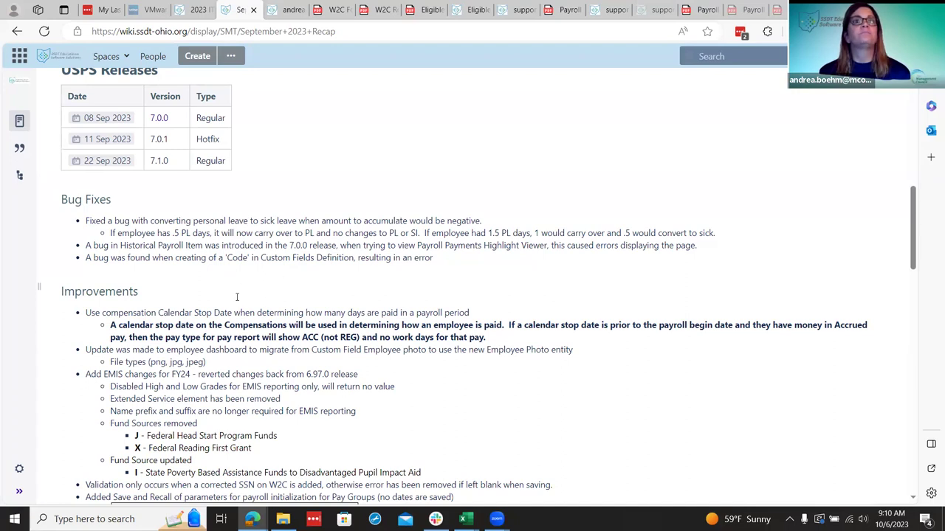
# - Review the USPS improvements on calendar stop dates, employee photos, FY24 EMIS changes and W2C SSN validation in the recap
pyautogui.scroll(-1, 238, 301)
pyautogui.scroll(-1, 237, 301)
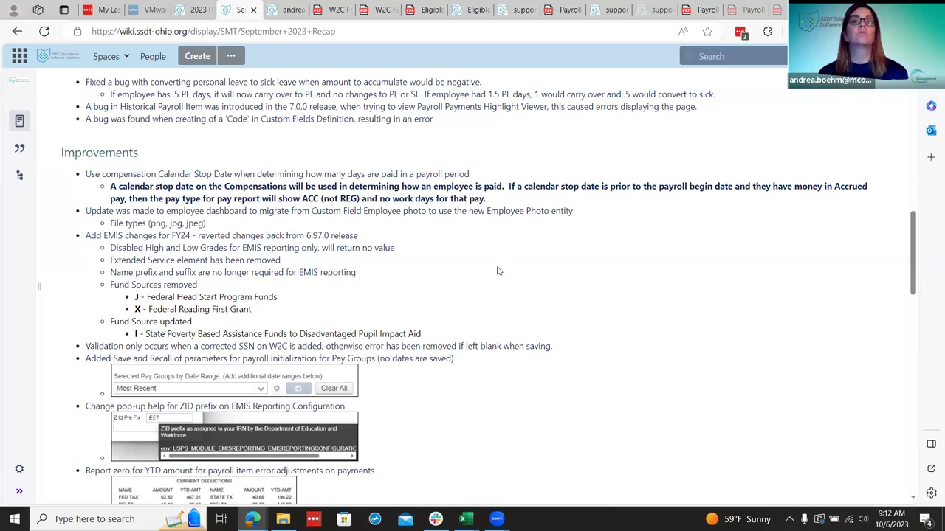
pyautogui.scroll(-1, 497, 270)
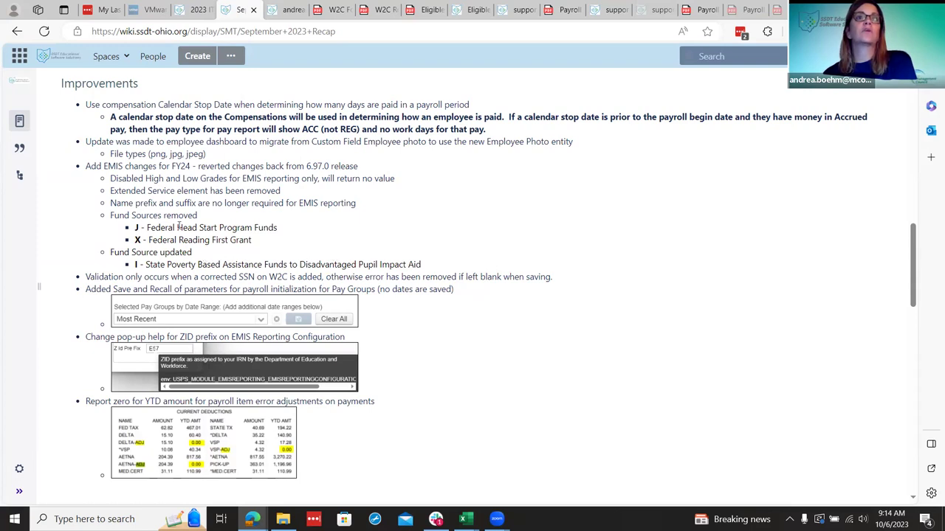
pyautogui.scroll(-1, 178, 226)
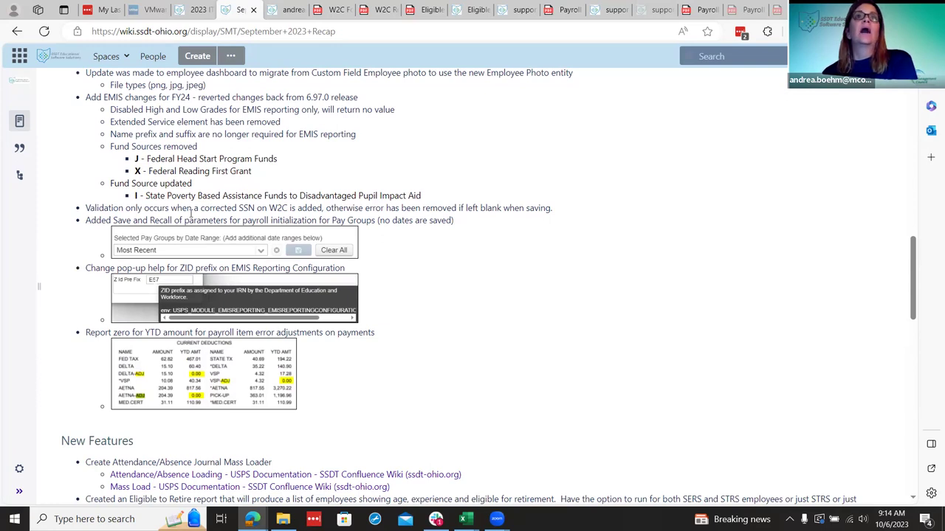
# - Switch to the USPS demo site and open the W2C Records list of the W2 Corrections reports
pyautogui.click(279, 8)
pyautogui.click(224, 98)
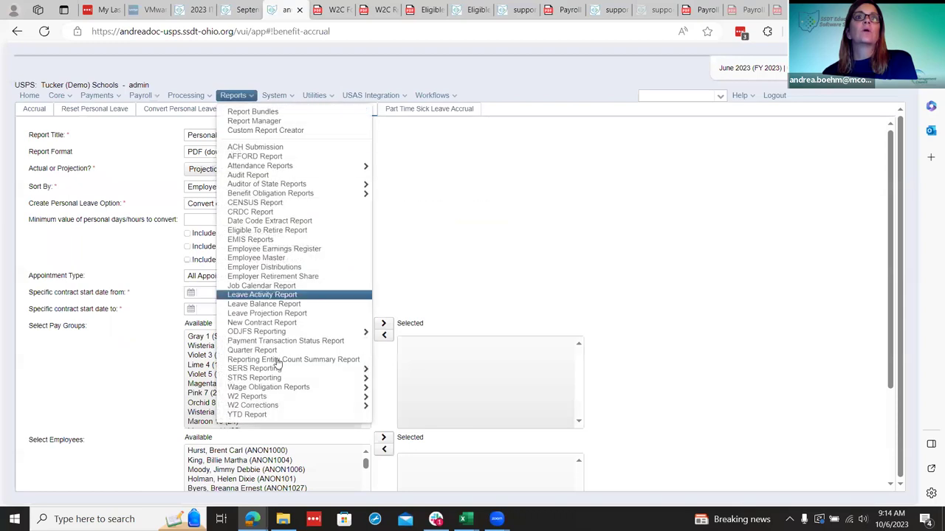
pyautogui.moveTo(327, 404)
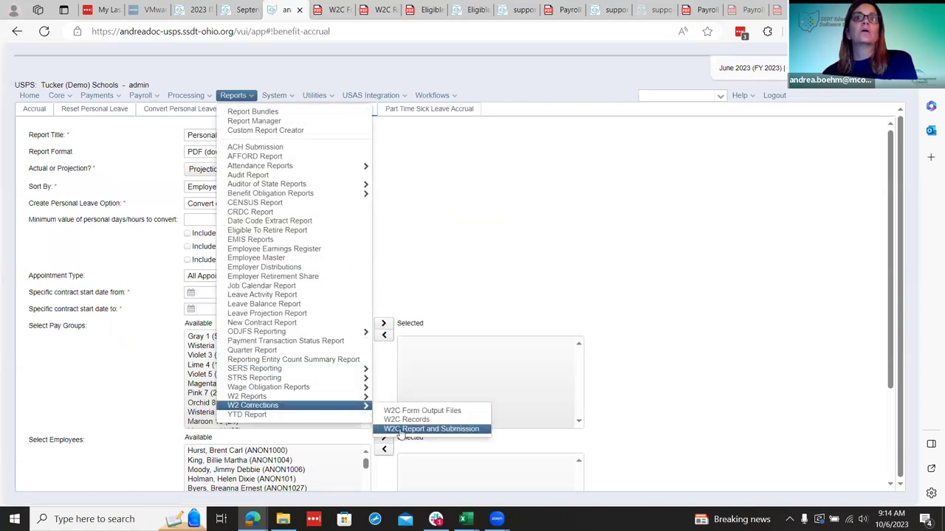
pyautogui.click(390, 419)
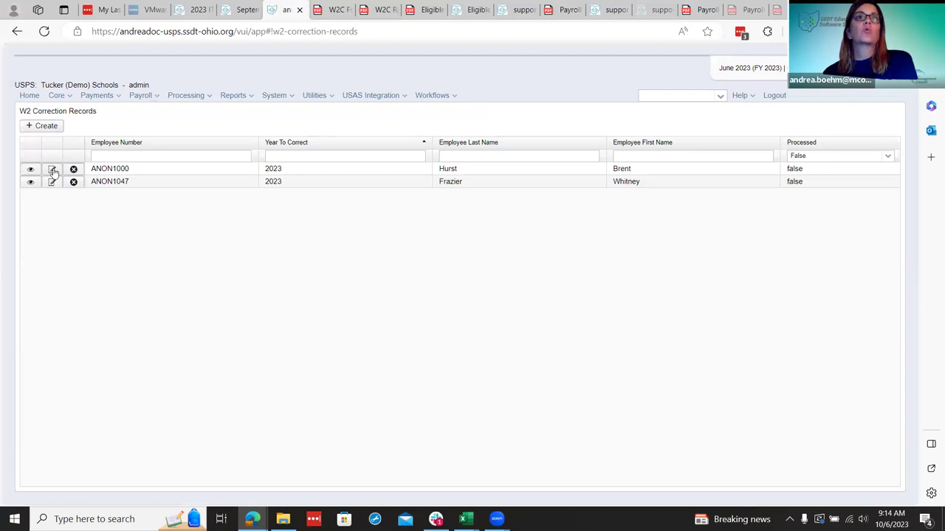
# - Create a 2023 W2 correction record for an employee, save it with the SSN fields blank and close it
pyautogui.click(38, 128)
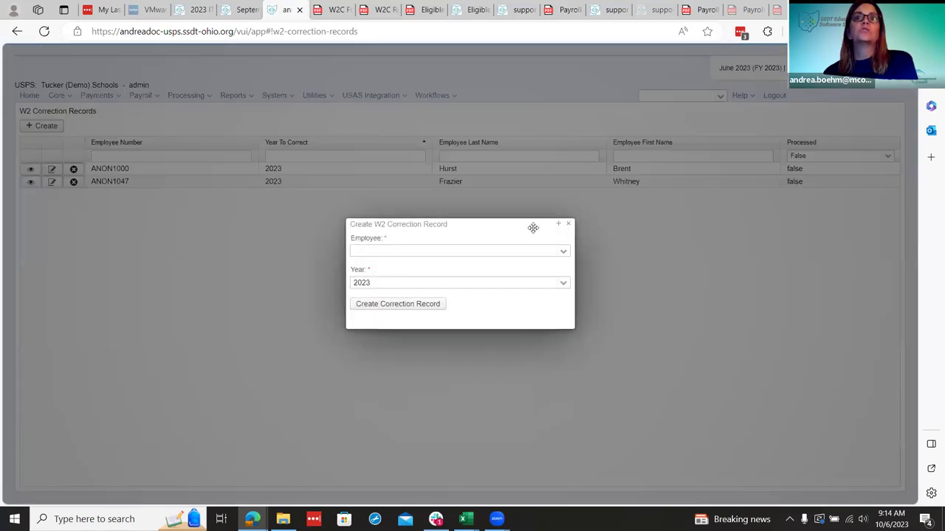
pyautogui.click(563, 251)
pyautogui.click(536, 331)
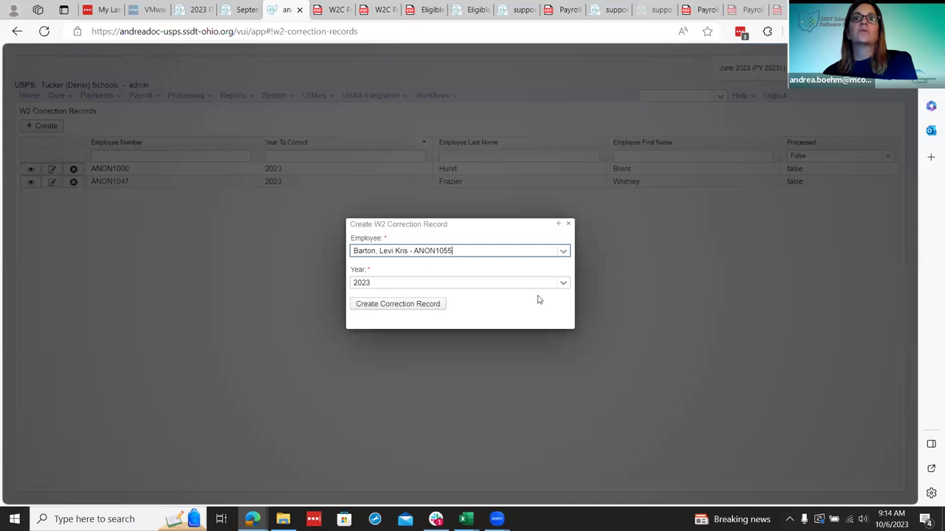
pyautogui.click(423, 309)
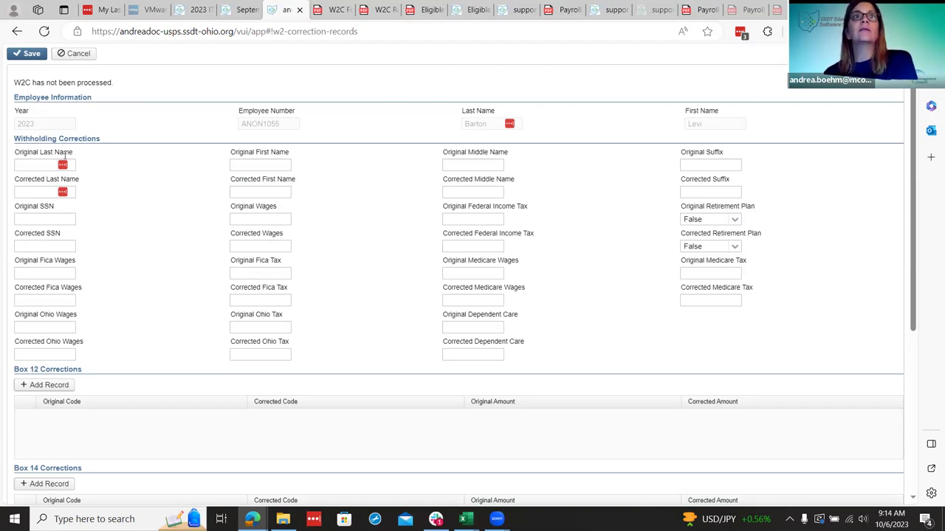
pyautogui.click(29, 53)
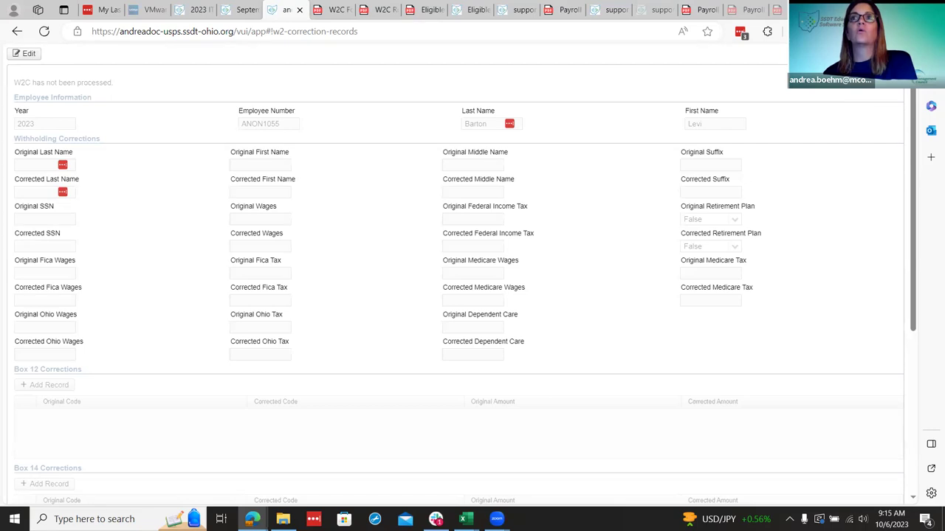
pyautogui.click(906, 53)
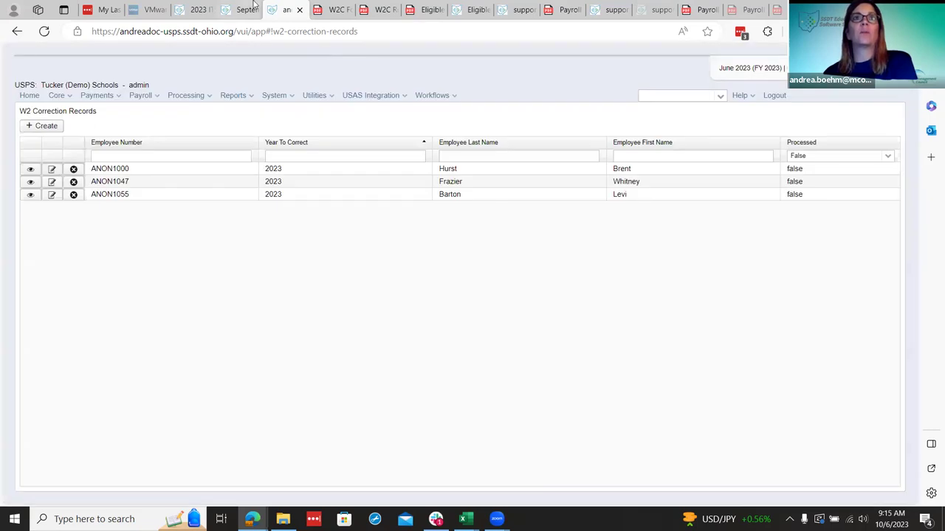
# - Check the recap's Save and Recall note for pay groups and start a new payroll initialization in the USPS demo site's Payroll Processing
pyautogui.click(248, 9)
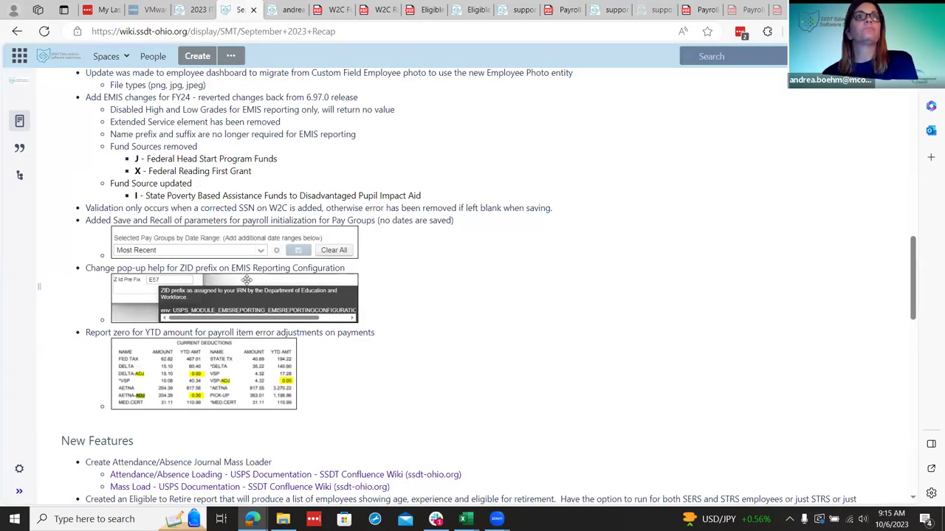
pyautogui.scroll(-1, 246, 280)
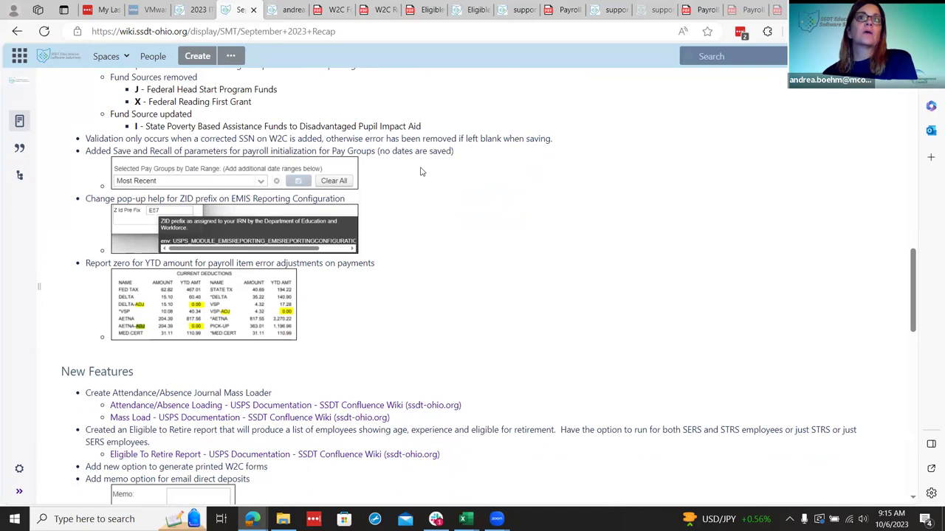
pyautogui.click(285, 10)
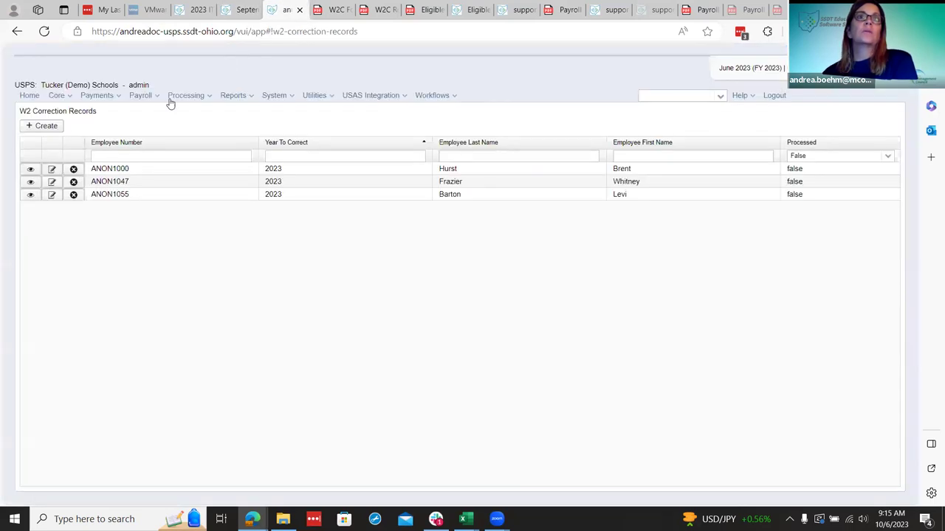
pyautogui.moveTo(140, 96)
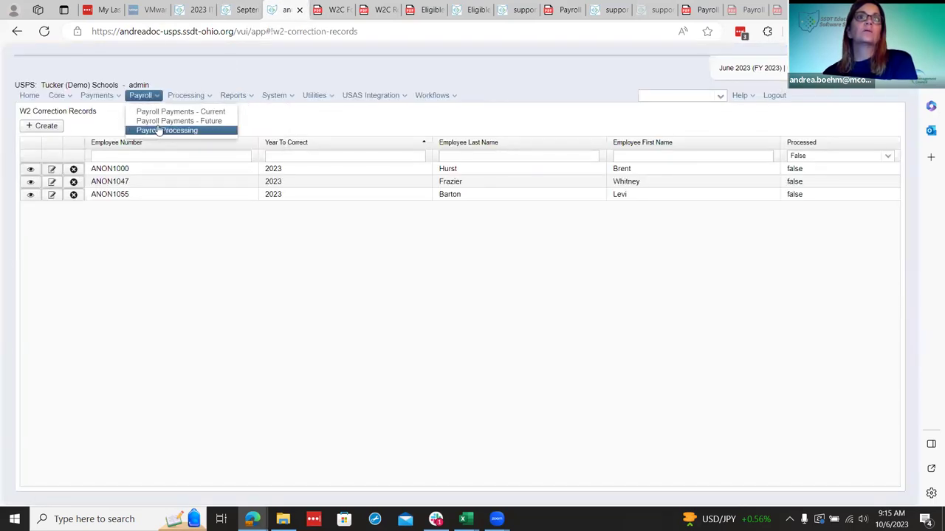
pyautogui.click(158, 130)
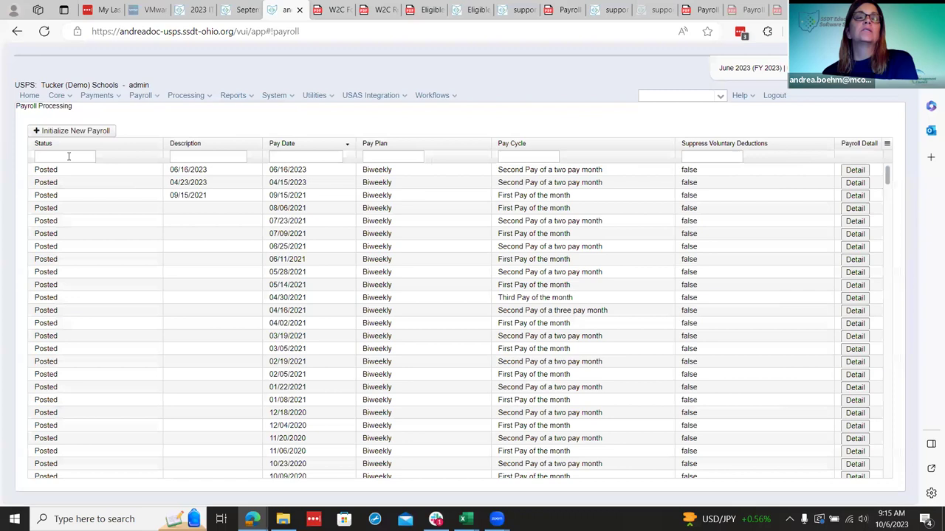
pyautogui.click(78, 133)
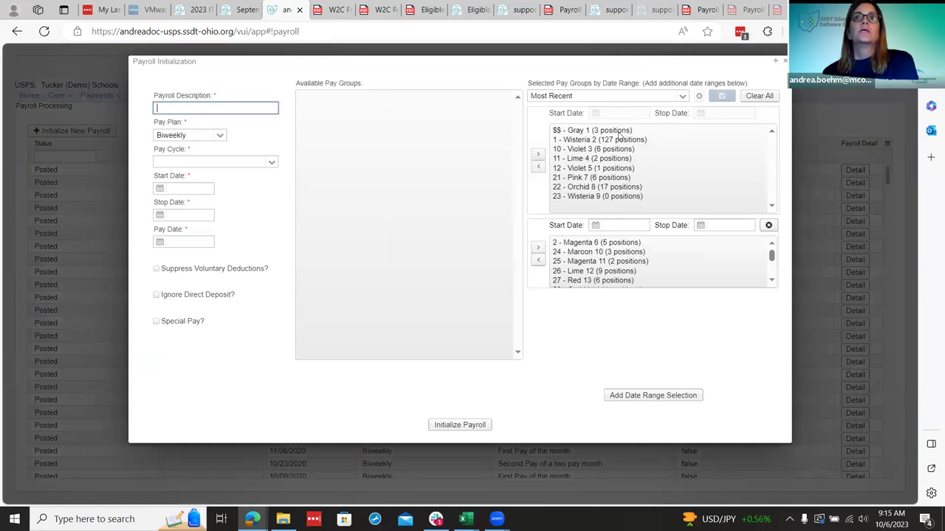
# - Clear the Most Recent parameter selection, return all selected pay groups to the available list and remove the second date range
pyautogui.click(680, 96)
pyautogui.click(626, 111)
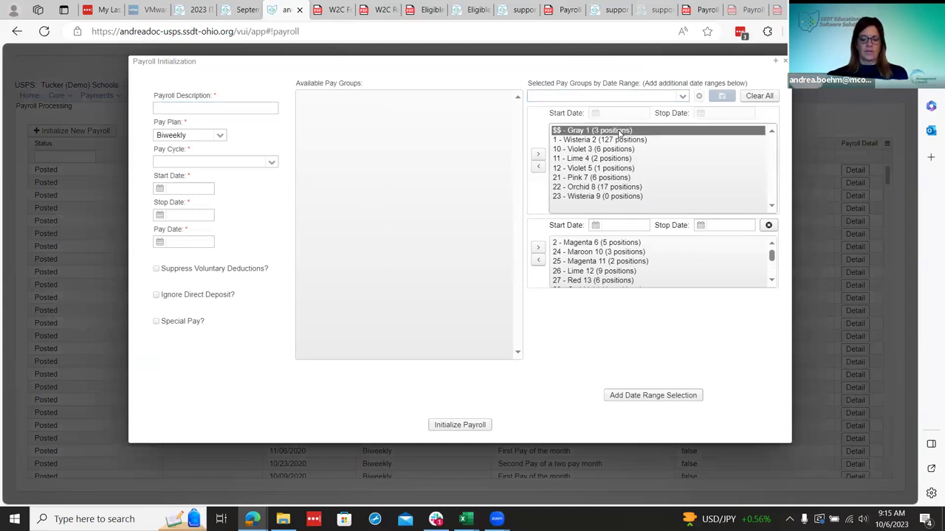
pyautogui.hotkey('ctrl', 'a')
pyautogui.click(538, 165)
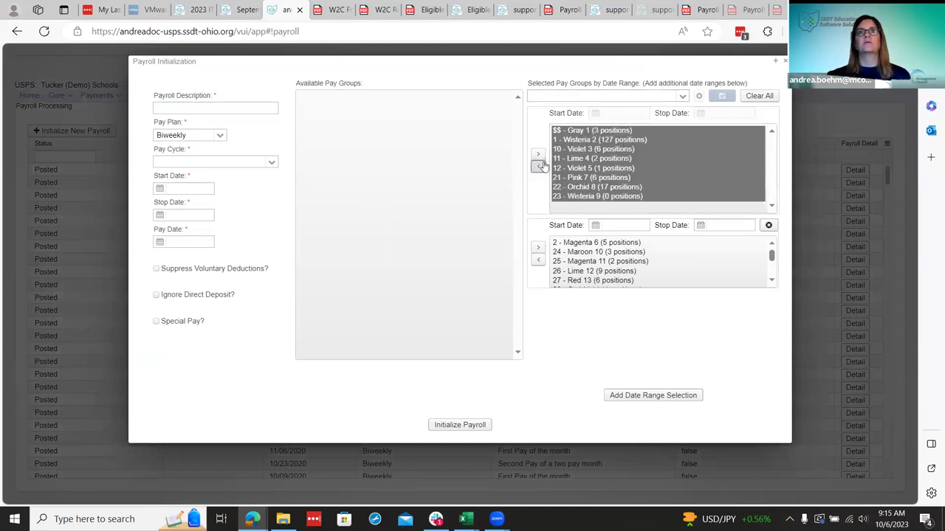
pyautogui.click(607, 246)
pyautogui.click(768, 219)
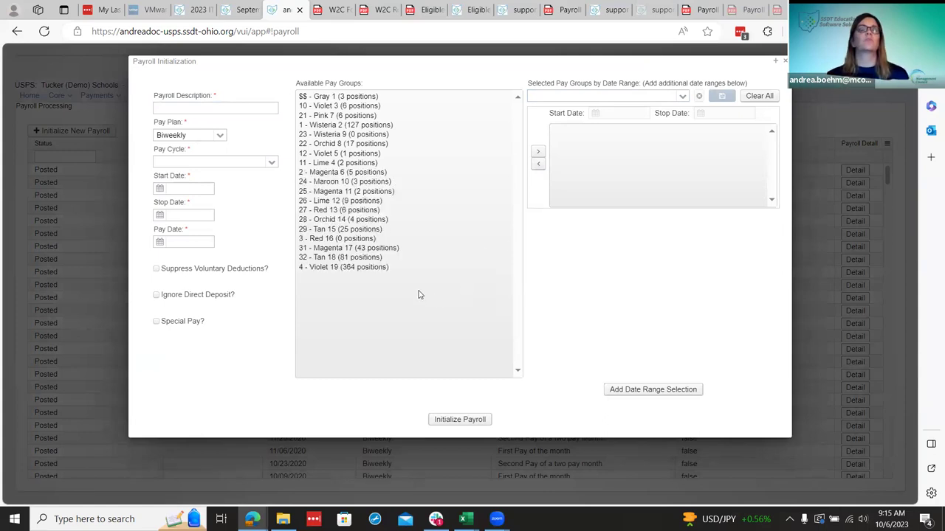
# - Describe the new payroll as 06/15/2023, keep the Biweekly pay plan and set the pay cycle to First Pay of the month
pyautogui.click(175, 107)
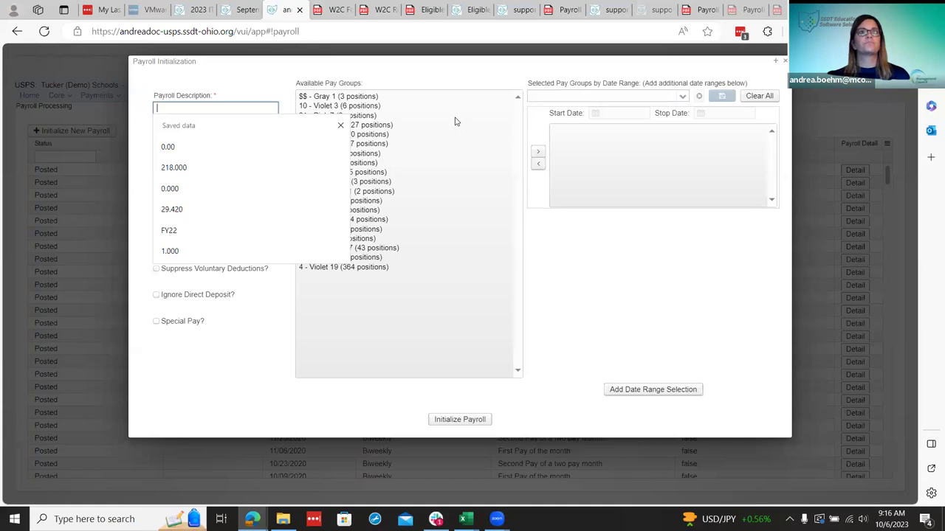
pyautogui.write('06')
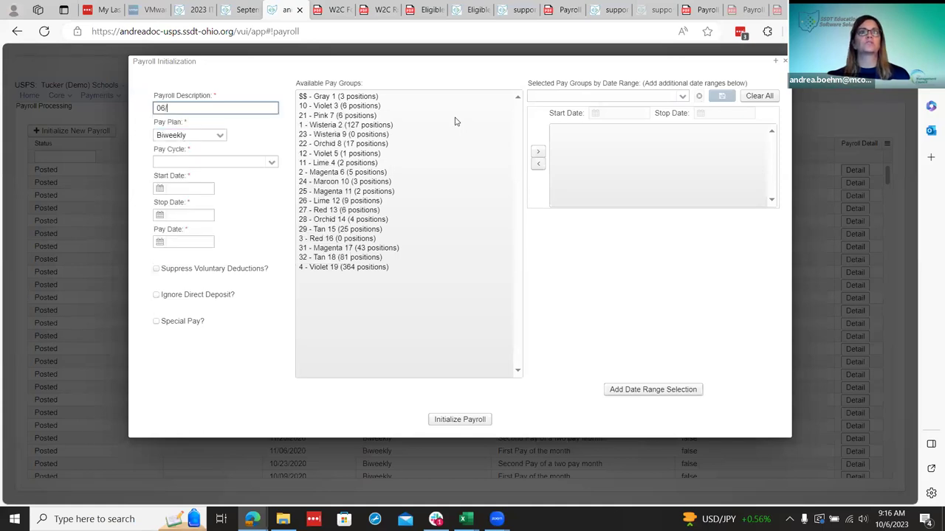
pyautogui.write('/1')
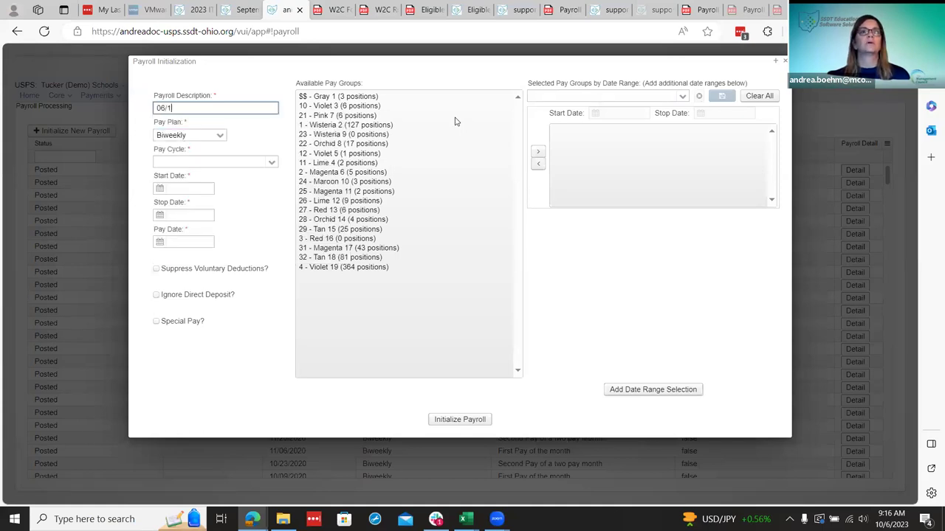
pyautogui.write('5/2023')
pyautogui.press('Tab')
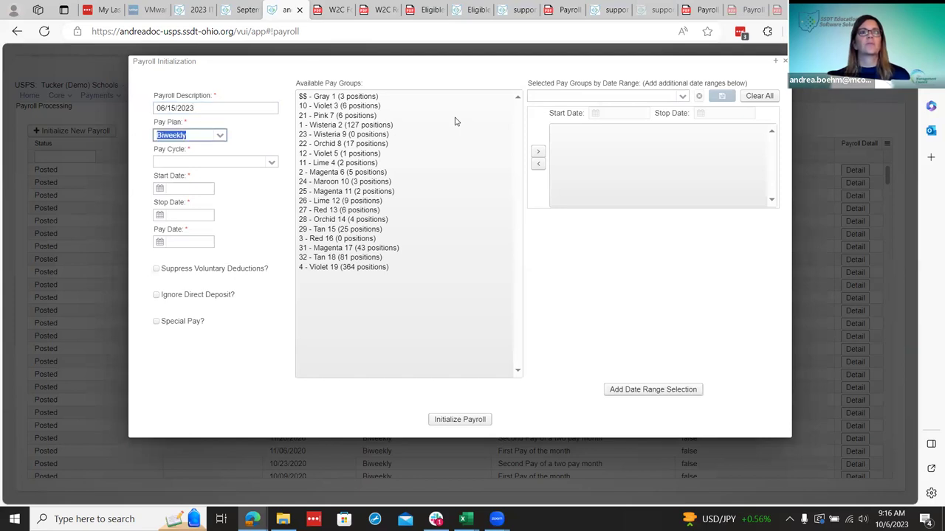
pyautogui.press('Tab')
pyautogui.write('F')
pyautogui.press('Tab')
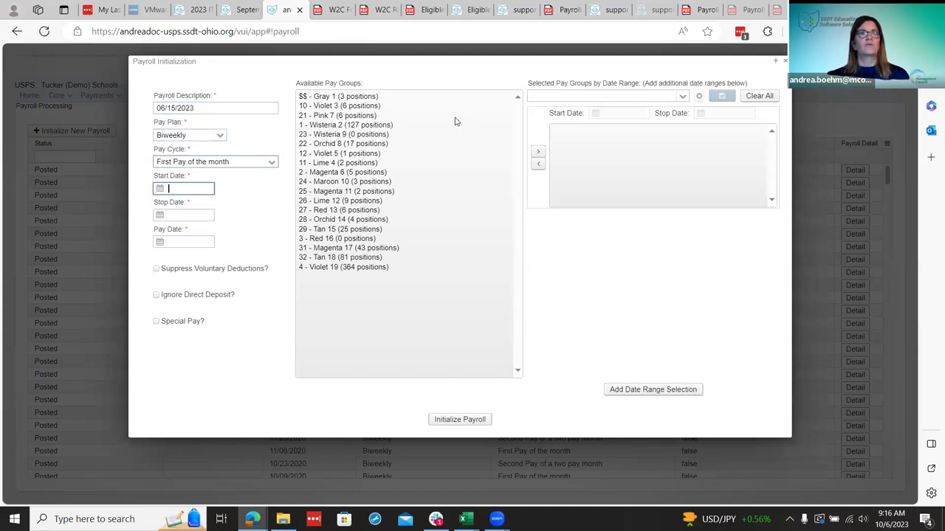
# - Set the payroll's start date to 06/01/2023, stop date to 06/15/2023 and pay date to 06/15/2023
pyautogui.write('06/01/2023')
pyautogui.press('Tab')
pyautogui.write('06')
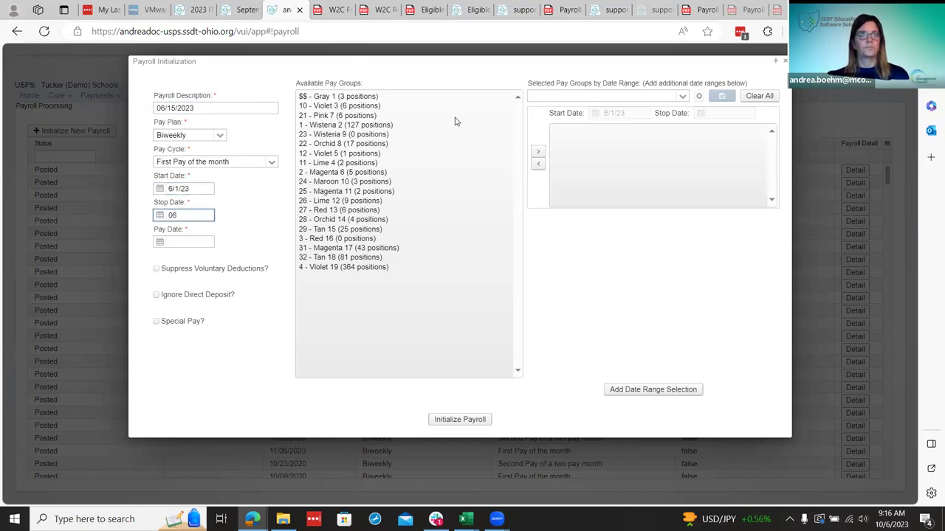
pyautogui.write('/15/2023')
pyautogui.press('Tab')
pyautogui.write('06/15/202')
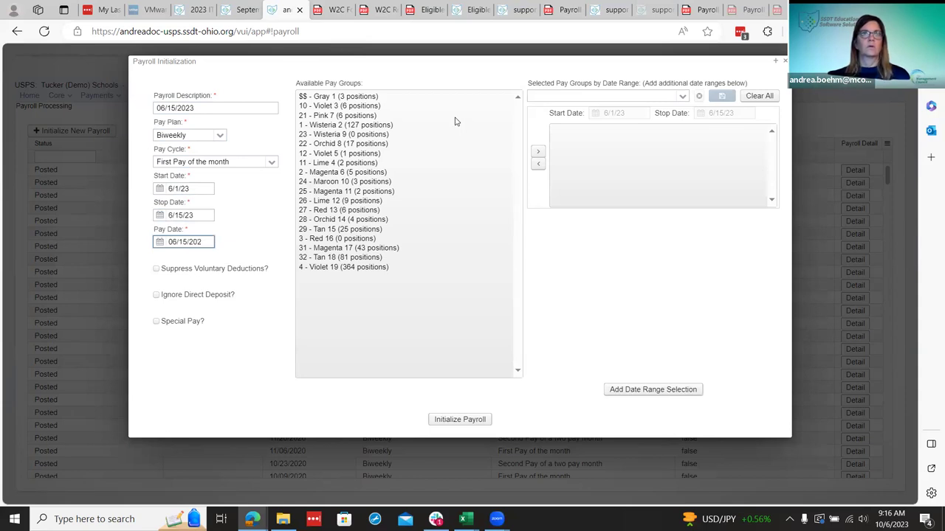
pyautogui.press('Tab')
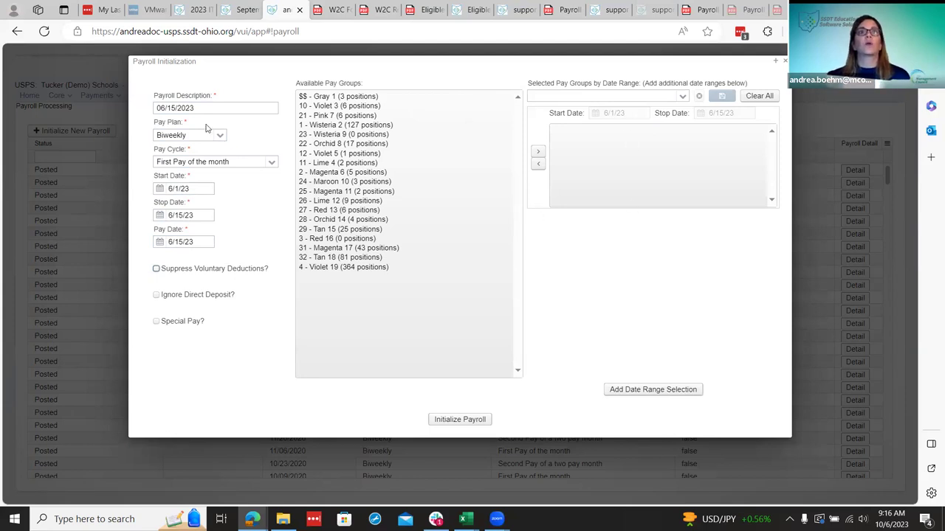
# - Move all available pay groups into the selected list for the payroll's main date range
pyautogui.click(374, 100)
pyautogui.hotkey('shift', 'Down')
pyautogui.hotkey('shift', 'Down')
pyautogui.hotkey('shift', 'Down')
pyautogui.hotkey('shift', 'Down')
pyautogui.hotkey('shift', 'Down')
pyautogui.hotkey('shift', 'Down')
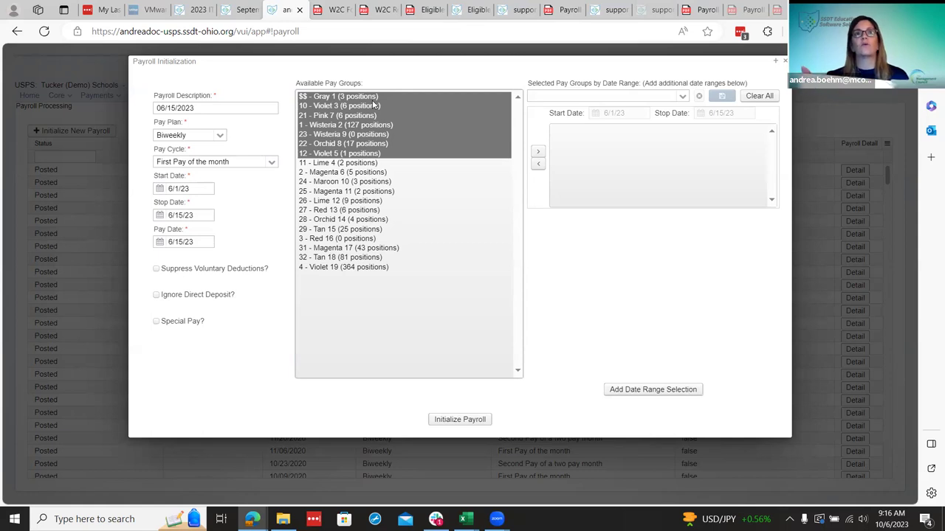
pyautogui.hotkey('shift', 'End')
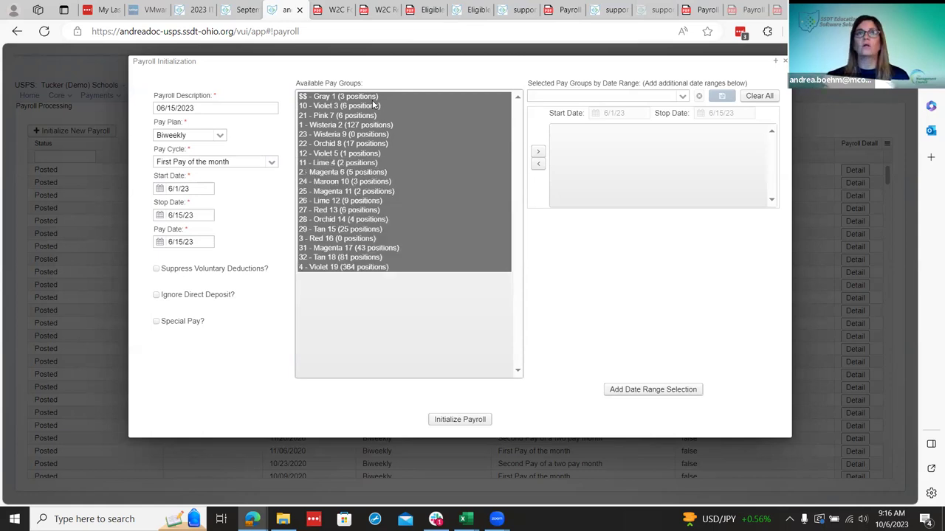
pyautogui.click(539, 158)
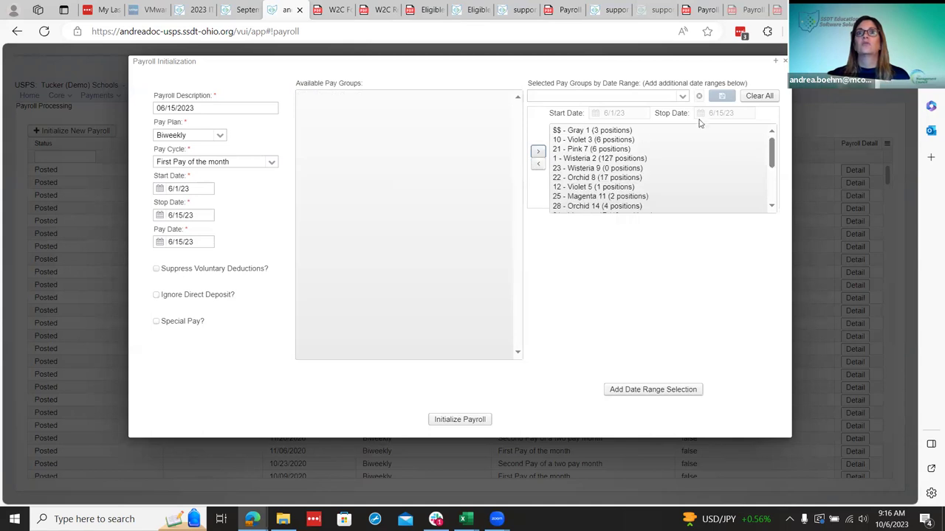
# - Save the selected pay groups as a parameter set named "normal pay"
pyautogui.click(682, 97)
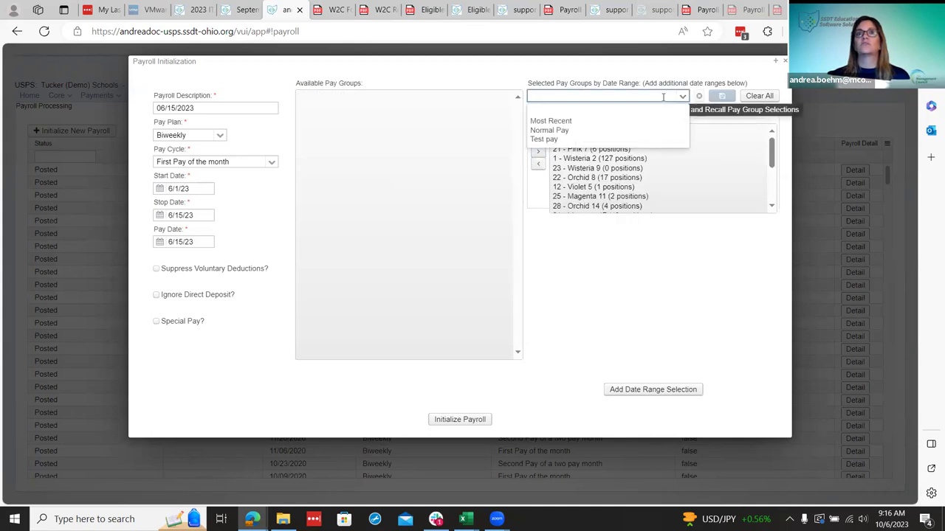
pyautogui.click(663, 97)
pyautogui.write('n')
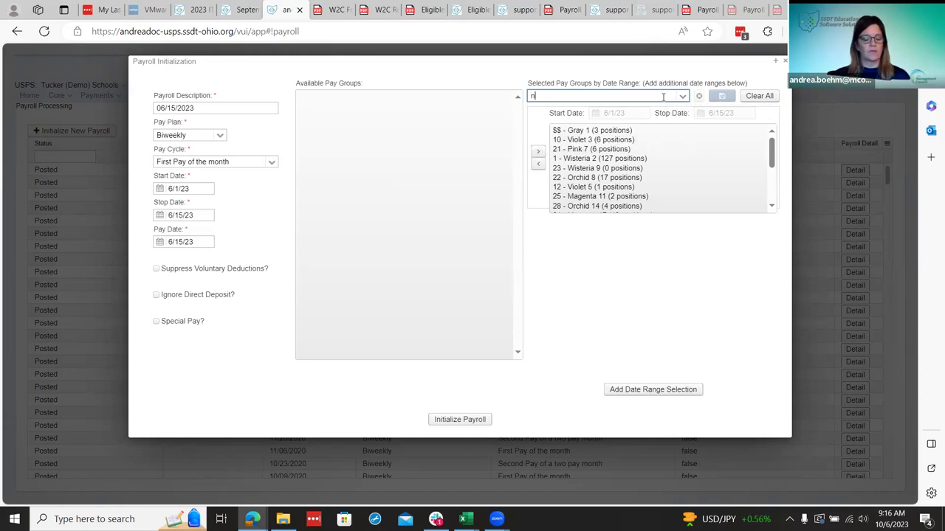
pyautogui.write('ormal')
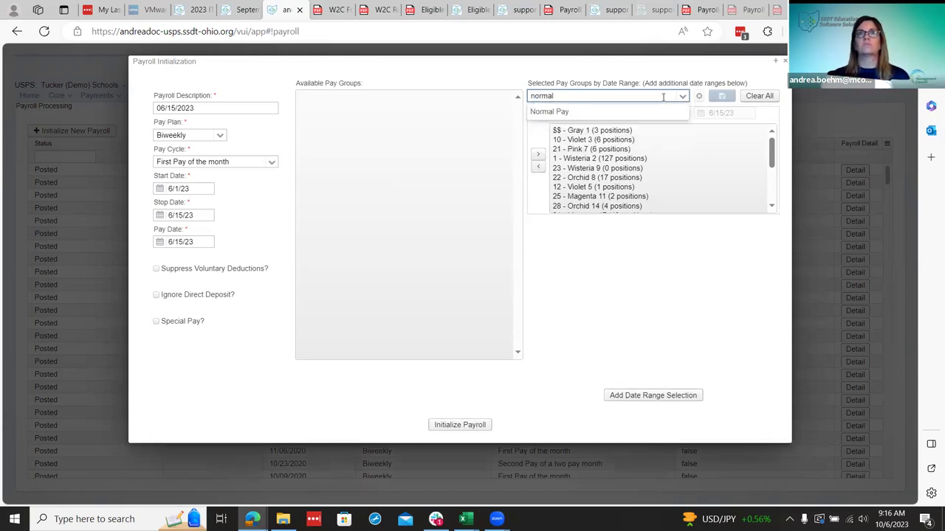
pyautogui.write(' pay')
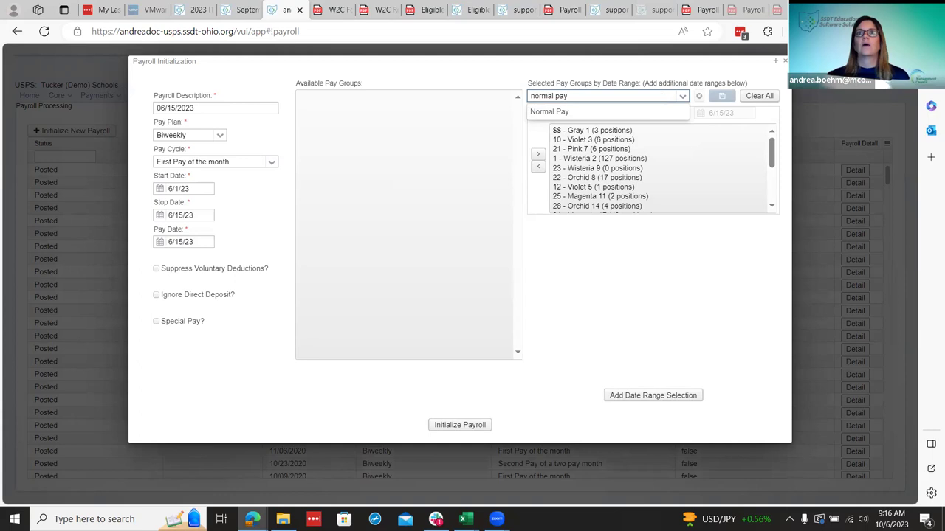
pyautogui.press('Tab')
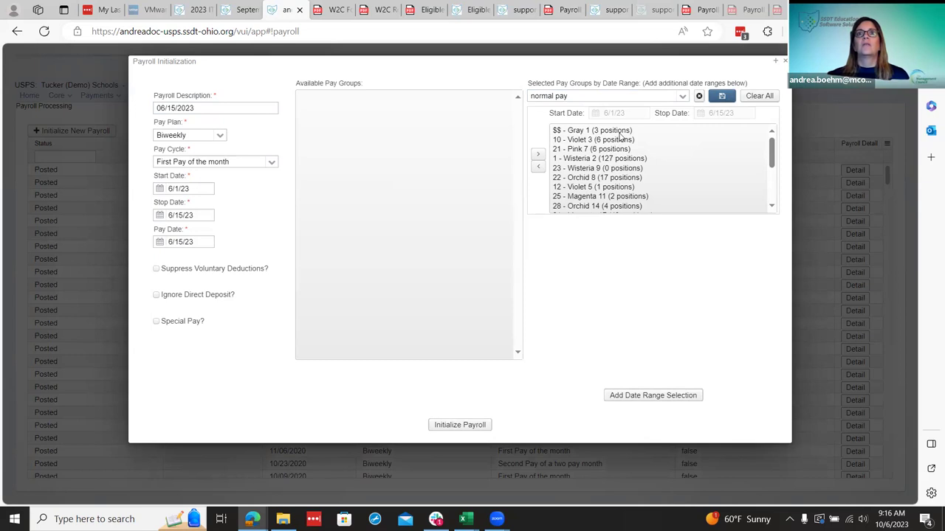
# - Clear the recalled parameter set and return all selected pay groups to the available list
pyautogui.click(680, 99)
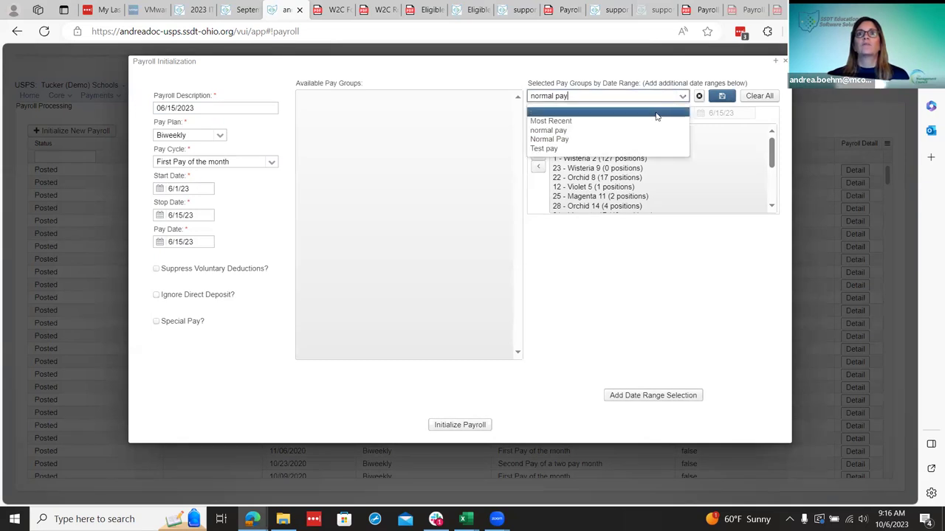
pyautogui.click(657, 118)
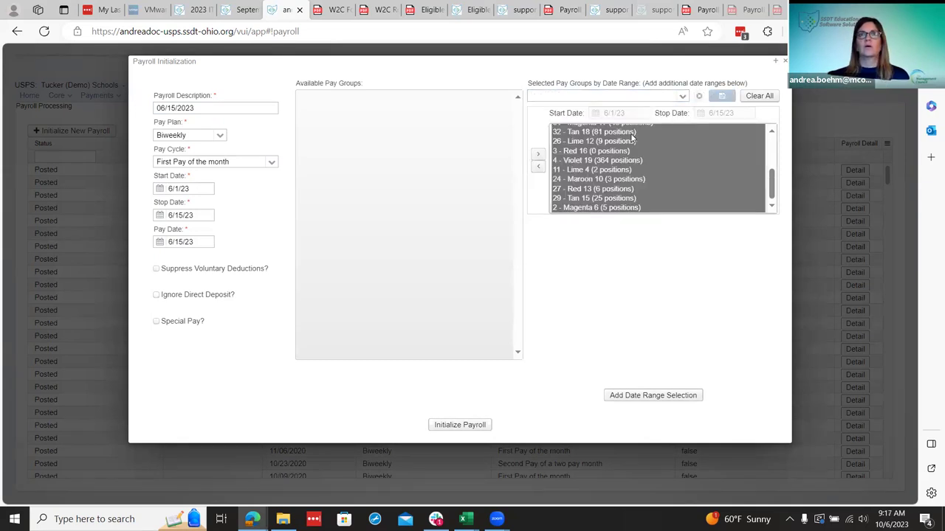
pyautogui.click(539, 166)
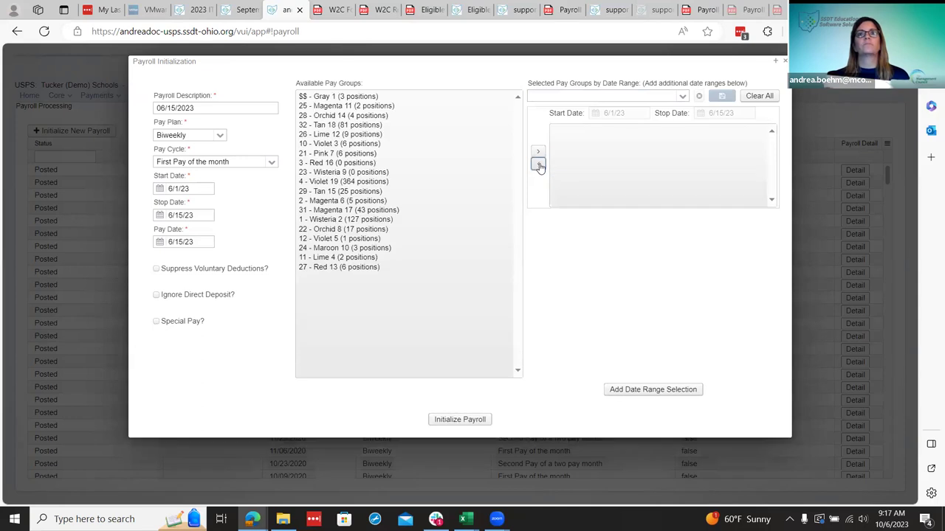
# - Move the first eight available pay groups, $$ - Gray 1 through 3 - Red 16, into the main date range
pyautogui.click(341, 97)
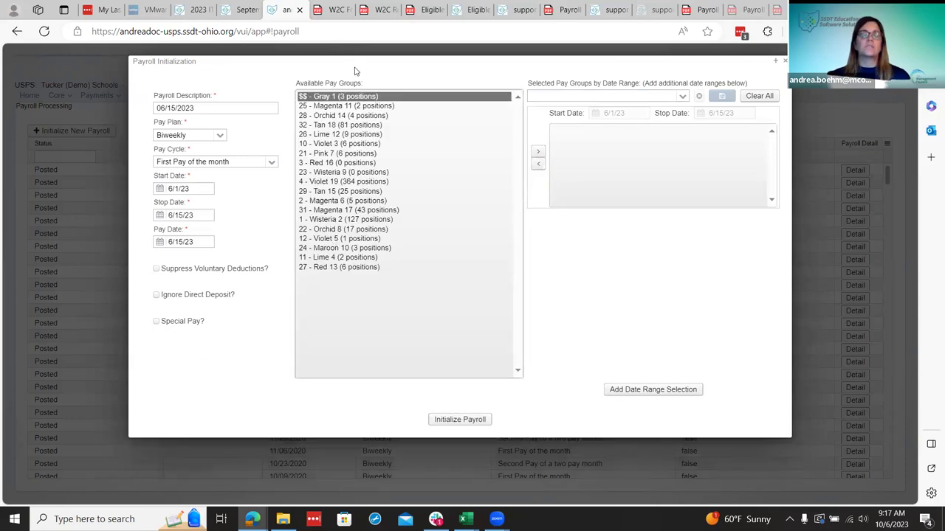
pyautogui.hotkey('shift', 'Down')
pyautogui.hotkey('shift', 'Down')
pyautogui.hotkey('shift', 'Down')
pyautogui.hotkey('shift', 'Down')
pyautogui.hotkey('shift', 'Down')
pyautogui.hotkey('shift', 'Down')
pyautogui.hotkey('shift', 'Down')
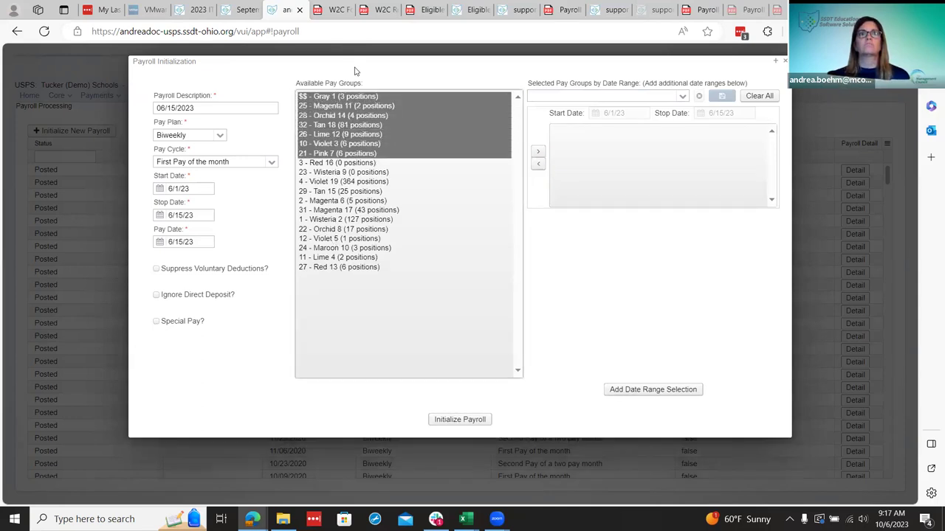
pyautogui.click(538, 151)
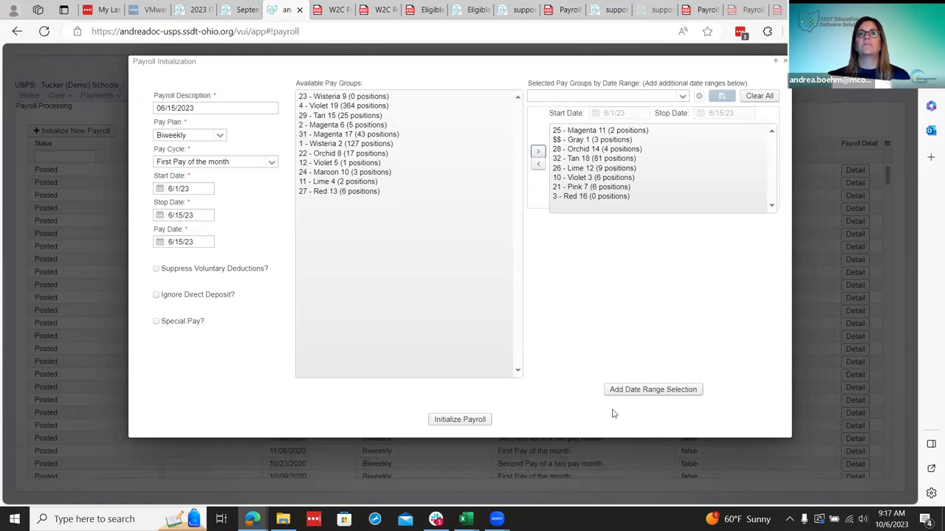
# - Add a second date range and move all remaining available pay groups, 23 - Wisteria 9 through 27 - Red 13, into it
pyautogui.click(693, 389)
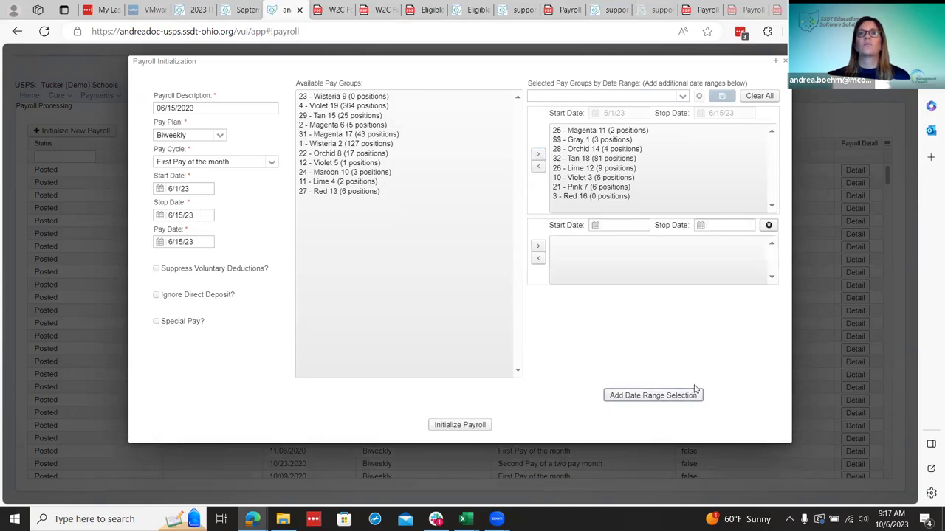
pyautogui.click(348, 97)
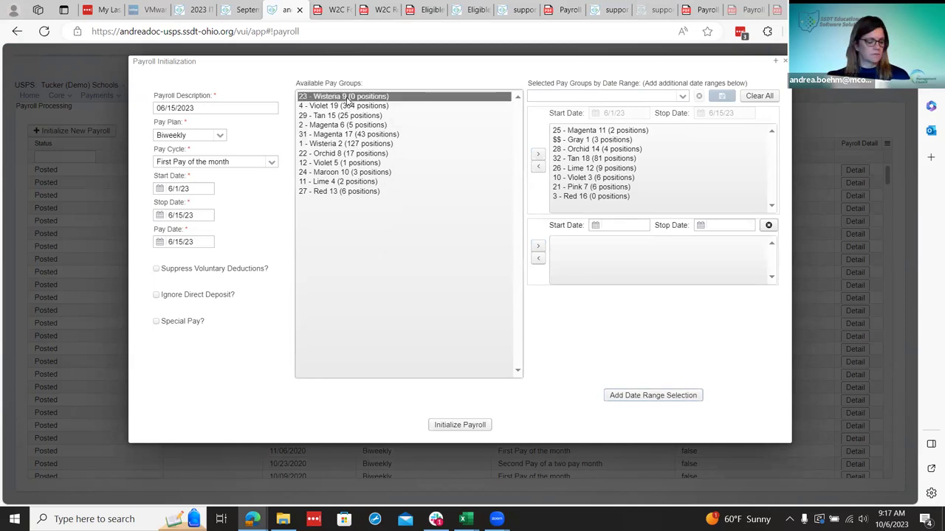
pyautogui.hotkey('shift', 'Down')
pyautogui.hotkey('shift', 'Down')
pyautogui.hotkey('shift', 'Down')
pyautogui.hotkey('shift', 'Down')
pyautogui.hotkey('shift', 'Down')
pyautogui.hotkey('shift', 'Down')
pyautogui.hotkey('shift', 'Down')
pyautogui.hotkey('shift', 'Down')
pyautogui.hotkey('shift', 'Down')
pyautogui.hotkey('shift', 'Down')
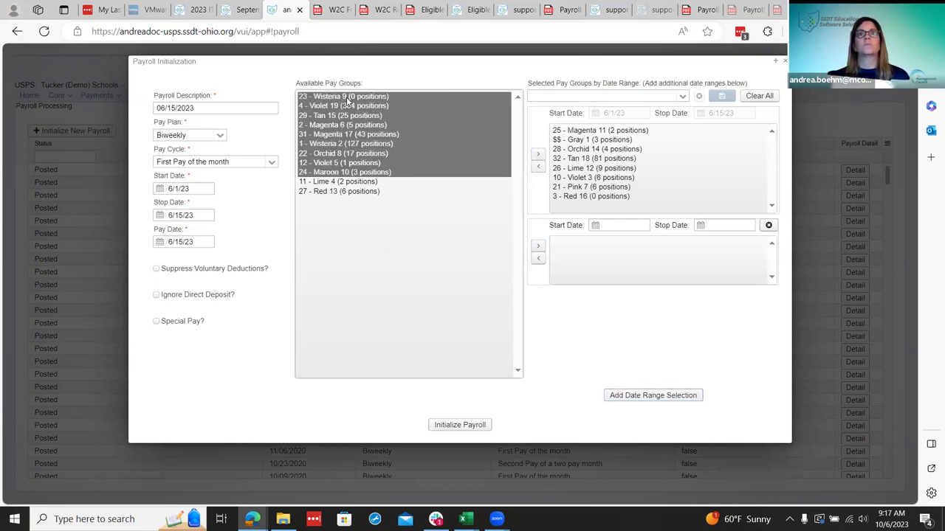
pyautogui.click(540, 247)
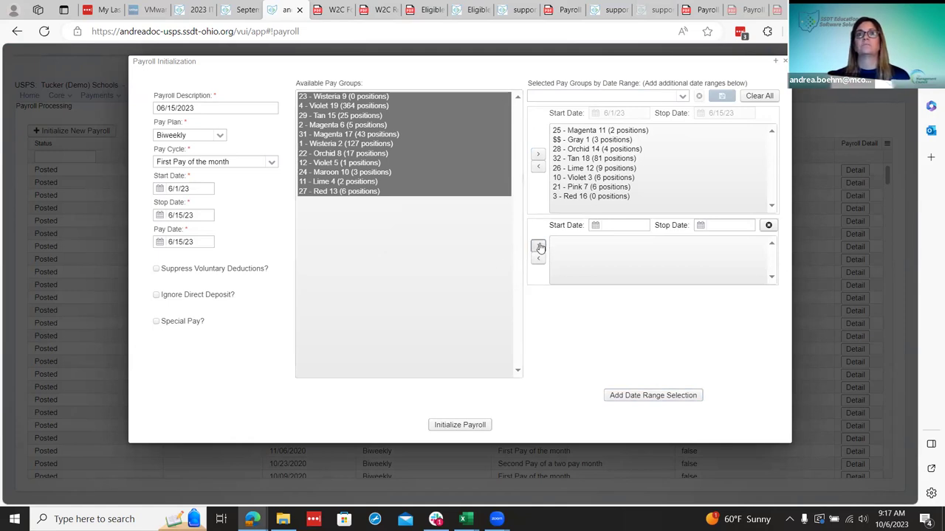
# - Set the second date range's start date to 5/18/23
pyautogui.click(595, 226)
pyautogui.click(604, 242)
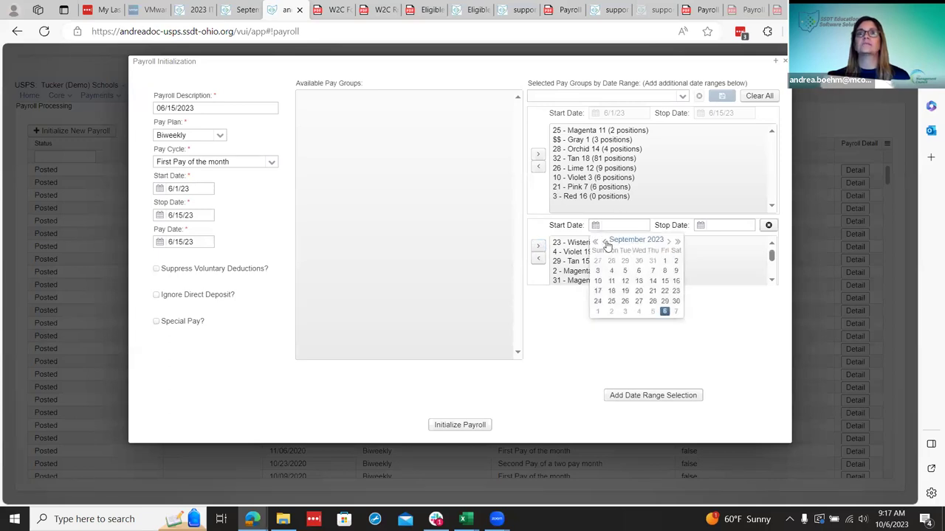
pyautogui.click(606, 243)
pyautogui.click(606, 242)
pyautogui.click(606, 243)
pyautogui.click(606, 242)
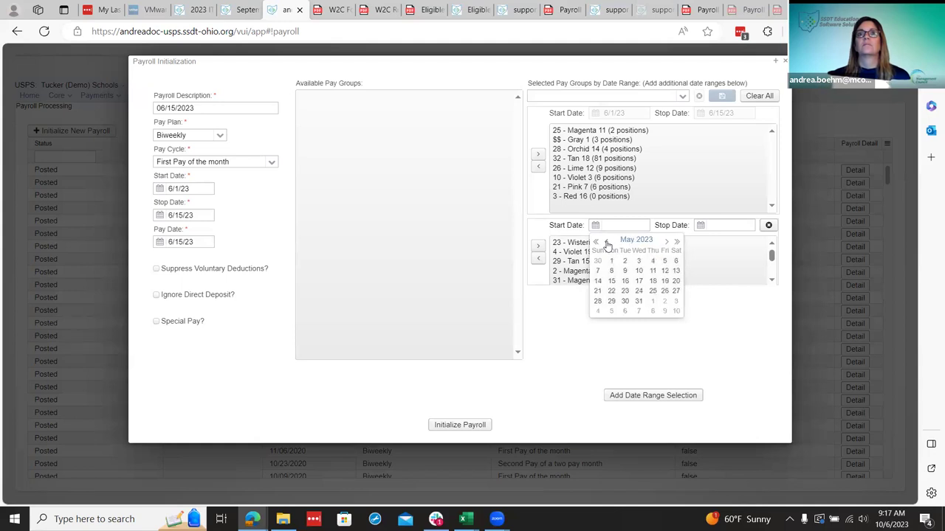
pyautogui.click(652, 282)
# - Set the second date range's stop date to 5/31/23
pyautogui.click(700, 226)
pyautogui.click(711, 243)
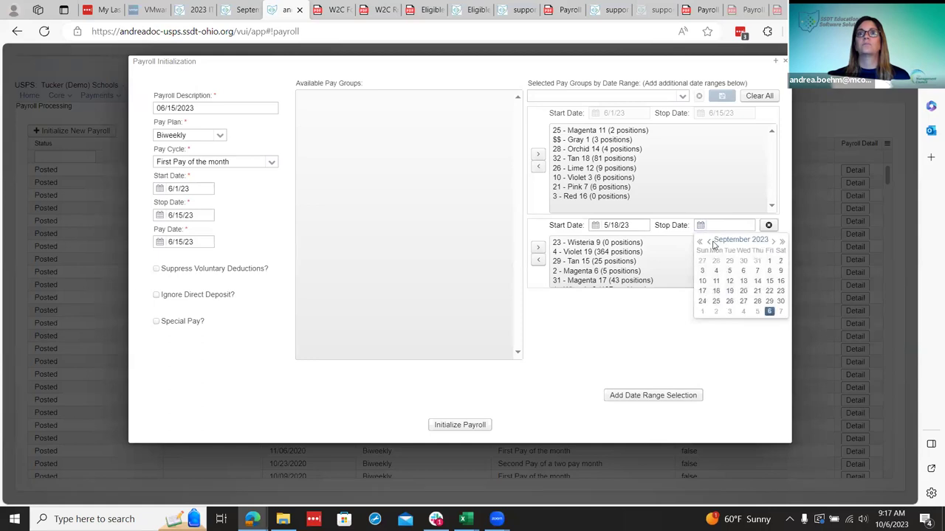
pyautogui.click(710, 243)
pyautogui.click(709, 243)
pyautogui.click(709, 243)
pyautogui.click(709, 242)
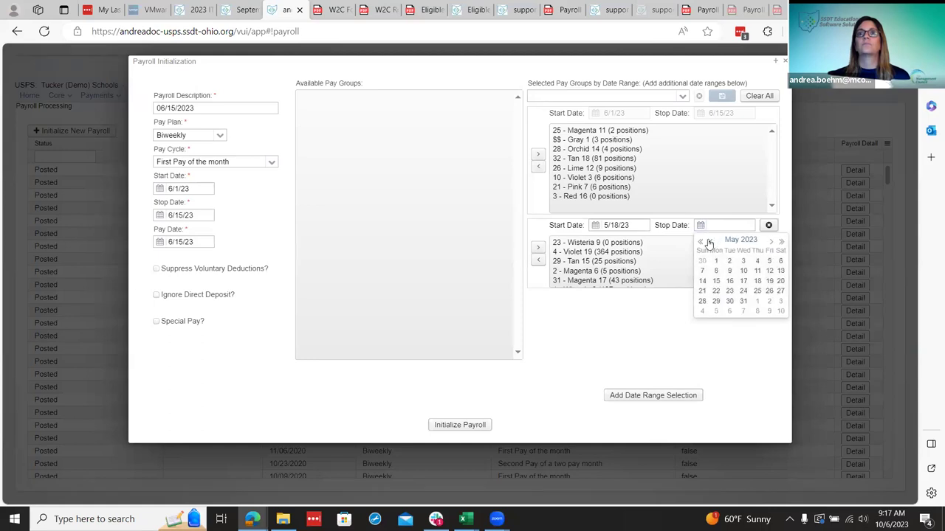
pyautogui.click(743, 302)
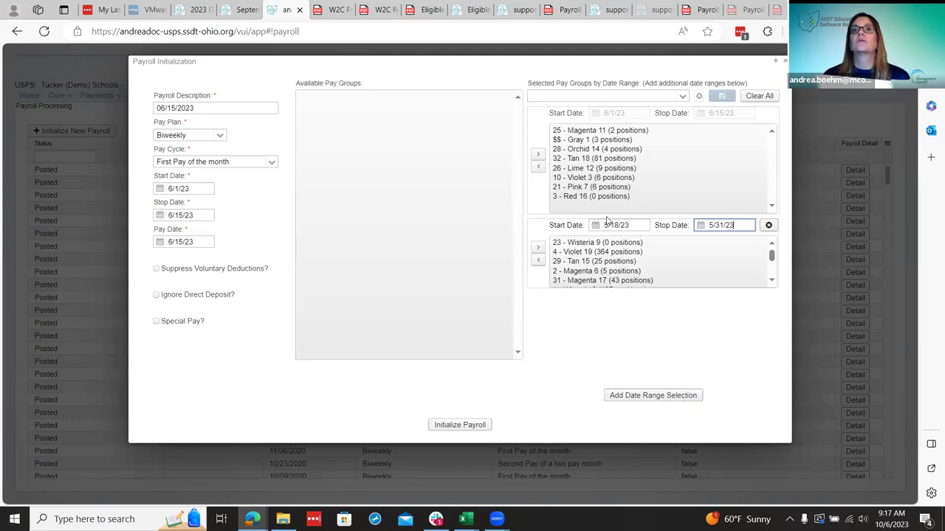
# - Save the current pay group selection under the name "test1 pay"
pyautogui.click(631, 99)
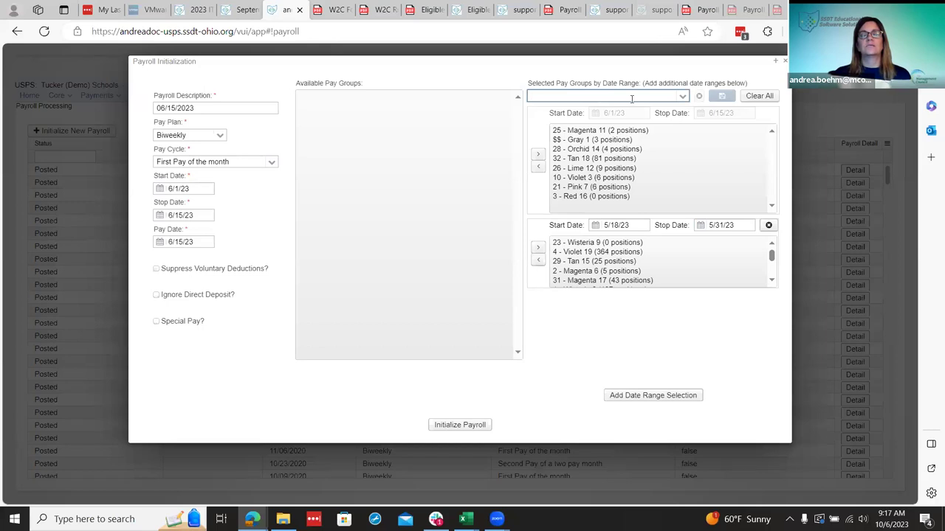
pyautogui.write('test1')
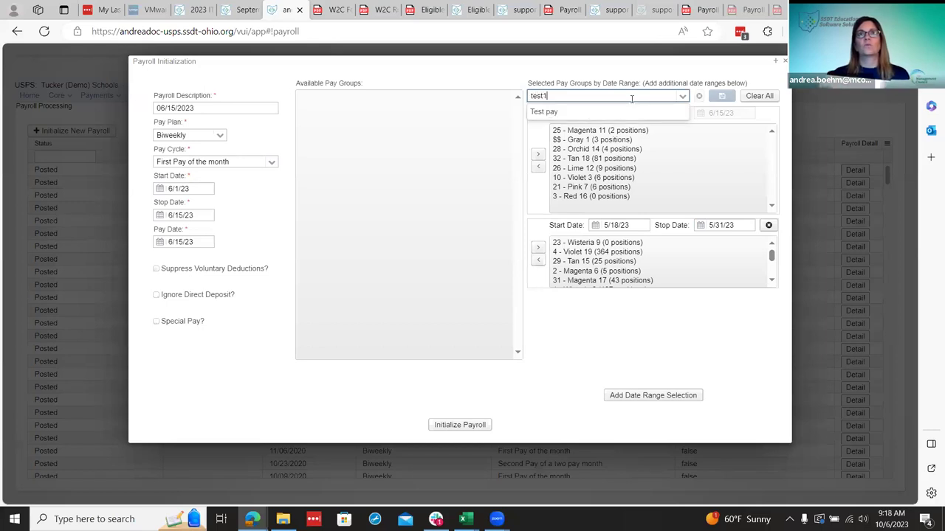
pyautogui.write(' pay')
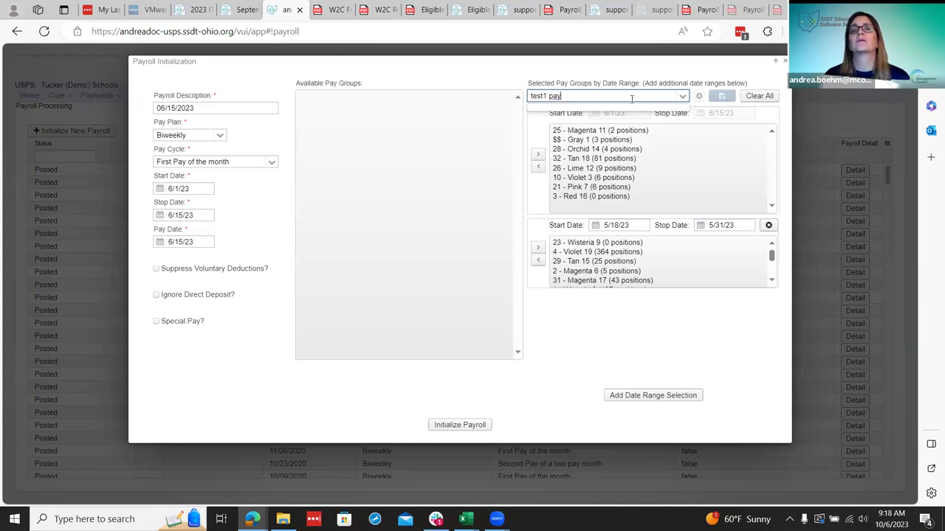
pyautogui.click(712, 82)
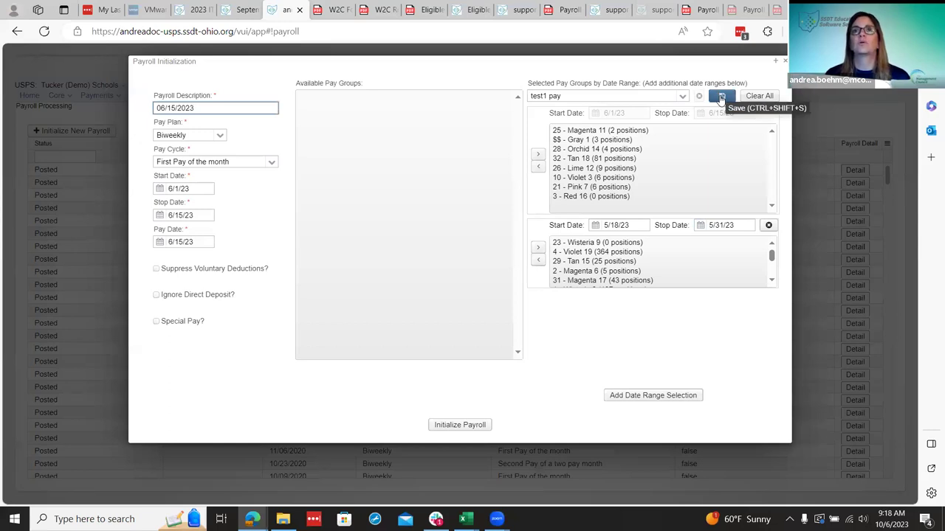
pyautogui.click(721, 98)
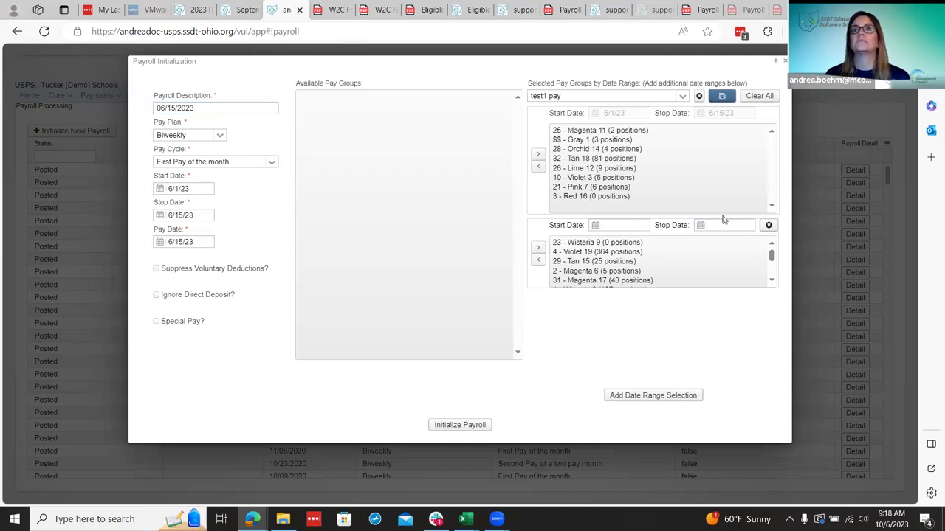
# - Set the second date range's start date to 5/15/23 and its stop date to 5/30/23
pyautogui.click(595, 226)
pyautogui.click(611, 225)
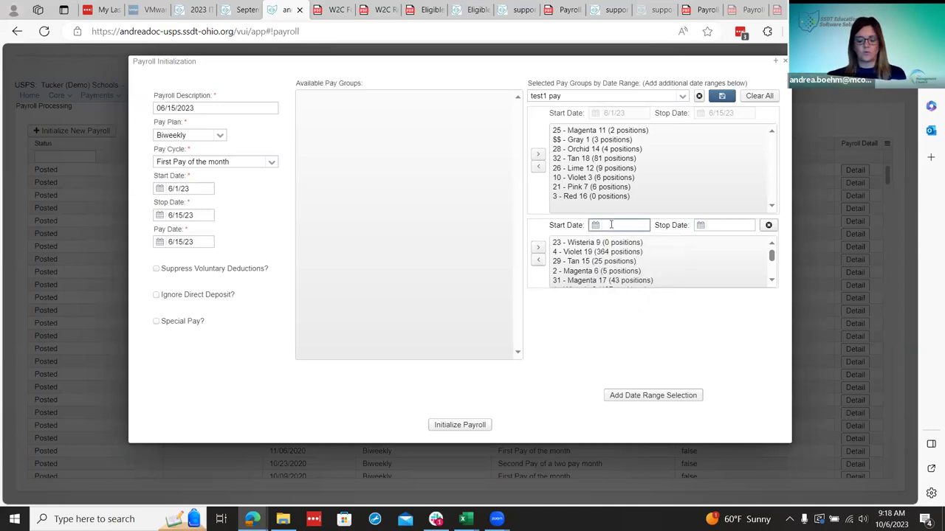
pyautogui.write('05')
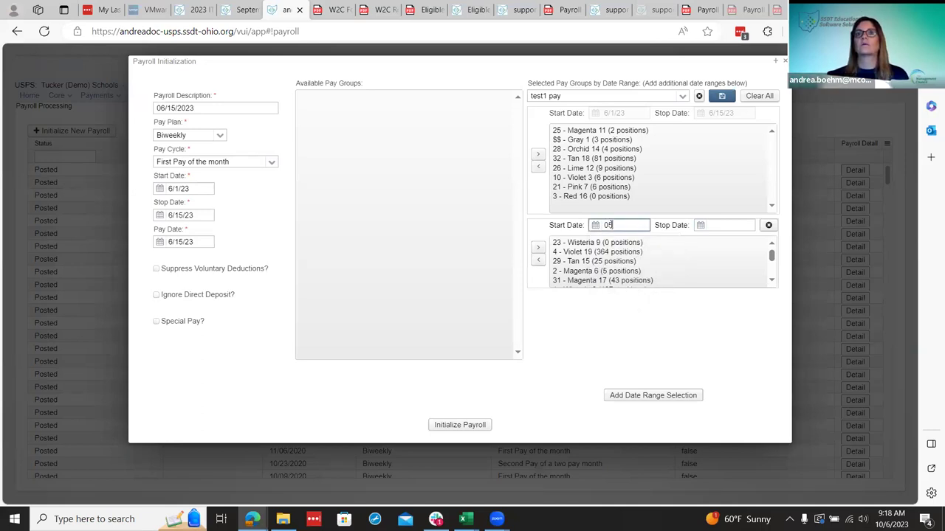
pyautogui.write('/15/23')
pyautogui.press('Tab')
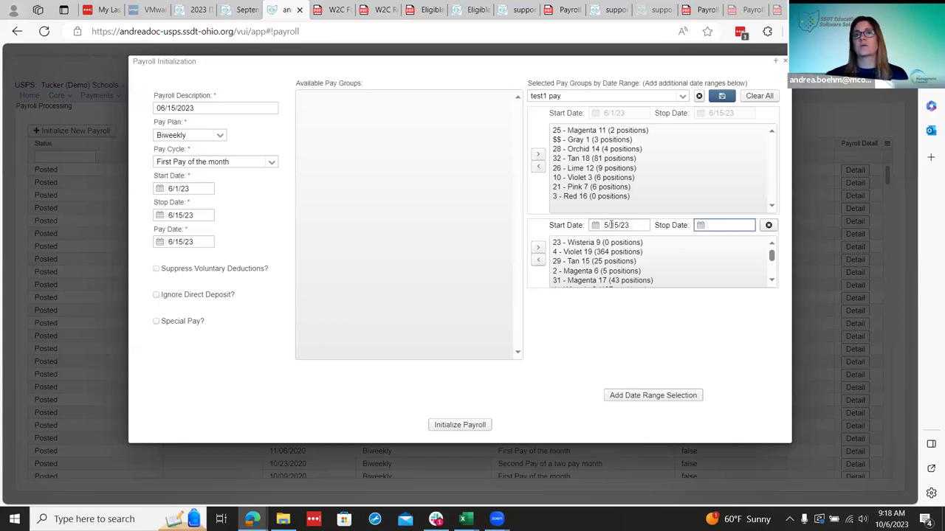
pyautogui.write('0')
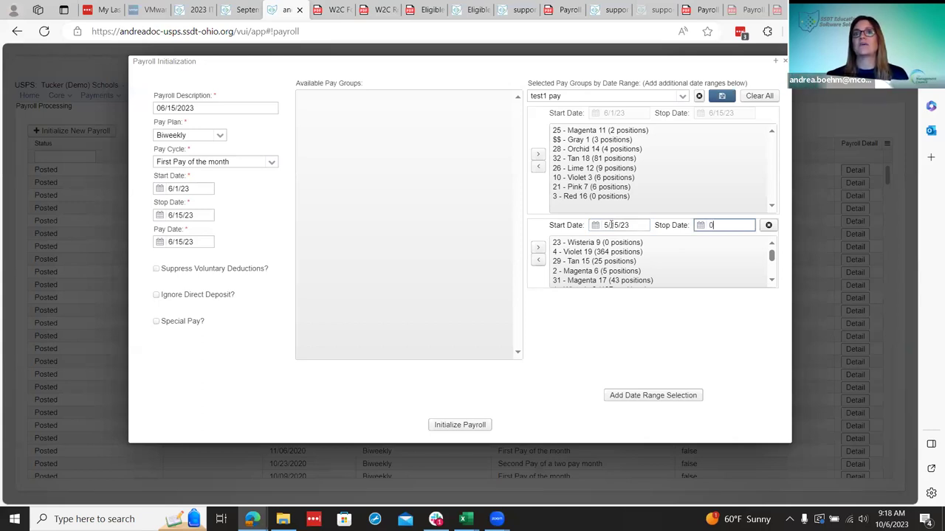
pyautogui.write('5/30/2023')
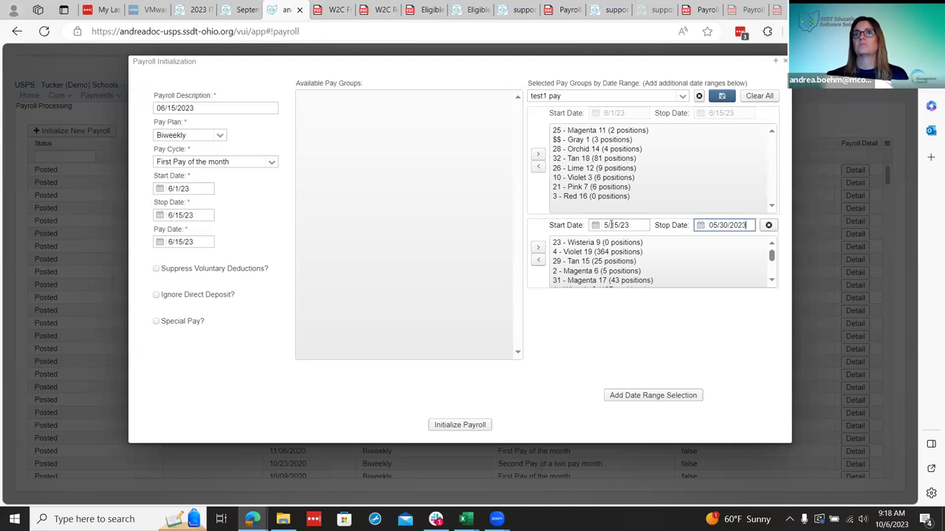
pyautogui.click(577, 335)
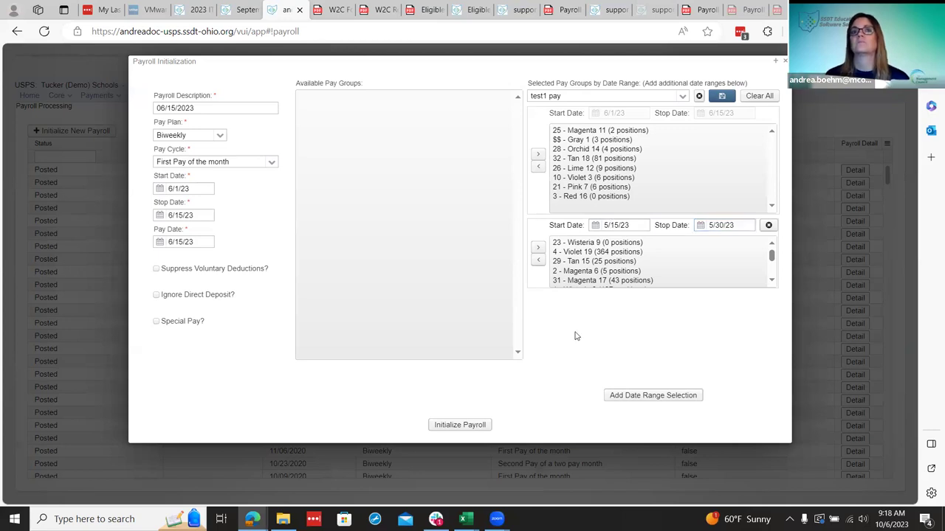
# - Initialize the 06/15/2023 payroll and return to the payroll listing
pyautogui.click(478, 427)
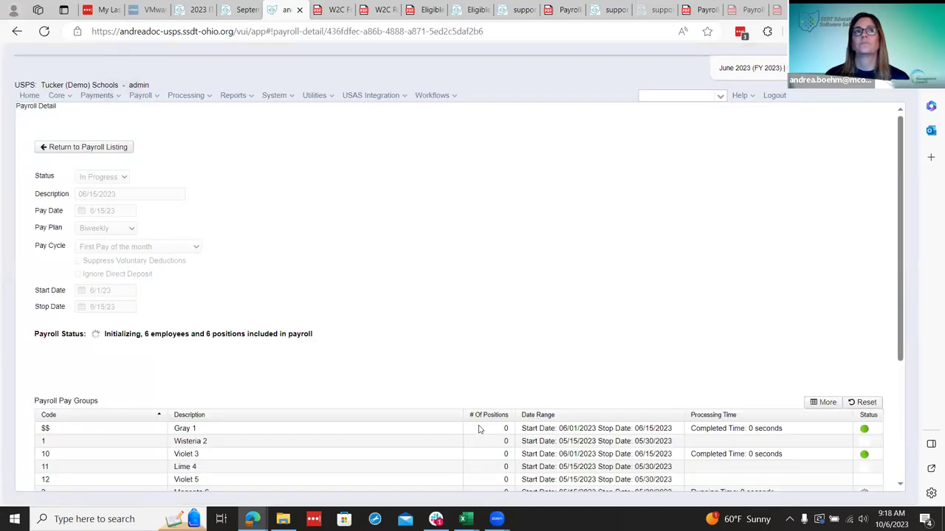
pyautogui.click(119, 150)
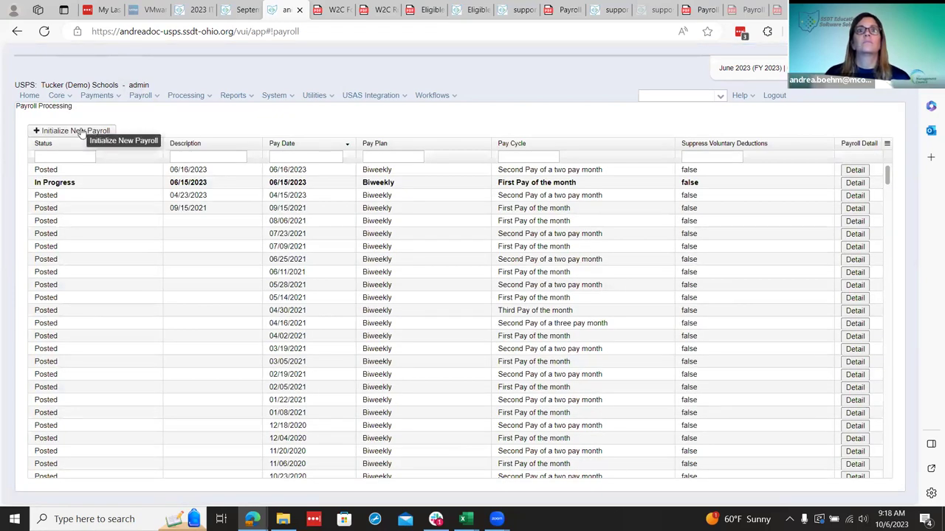
# - Start another payroll initialization and recall the saved "test1 pay" pay group selection
pyautogui.click(80, 131)
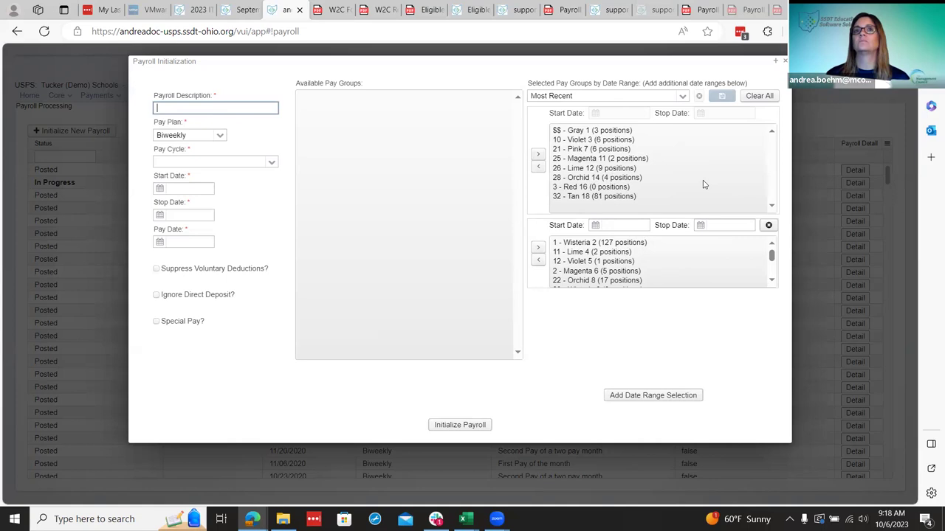
pyautogui.click(681, 96)
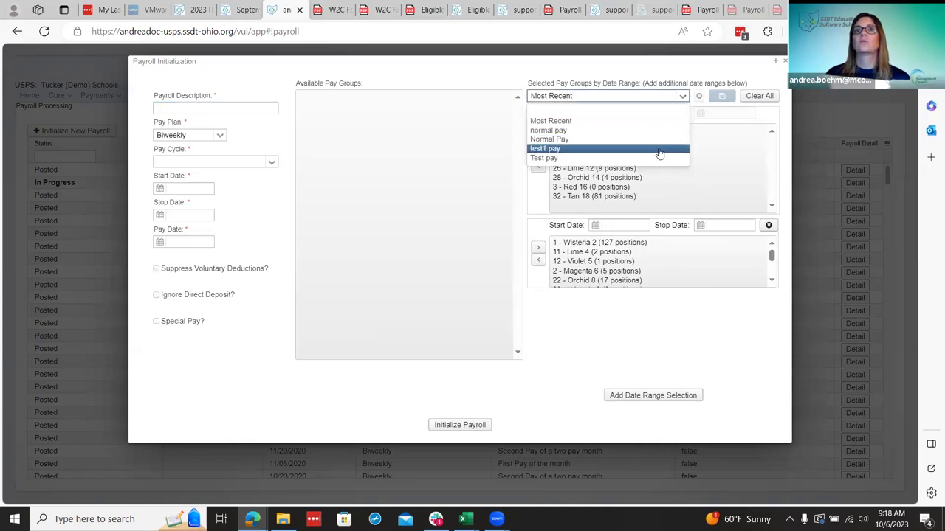
pyautogui.click(659, 150)
pyautogui.scroll(-2, 662, 264)
pyautogui.scroll(3, 661, 264)
# - Recall the saved "Normal Pay" pay group selection for the new payroll
pyautogui.click(684, 96)
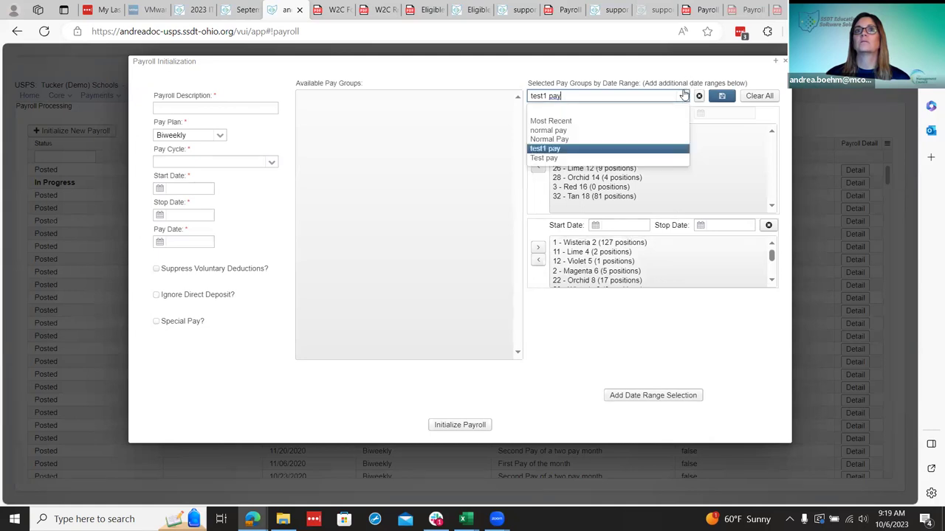
pyautogui.click(610, 139)
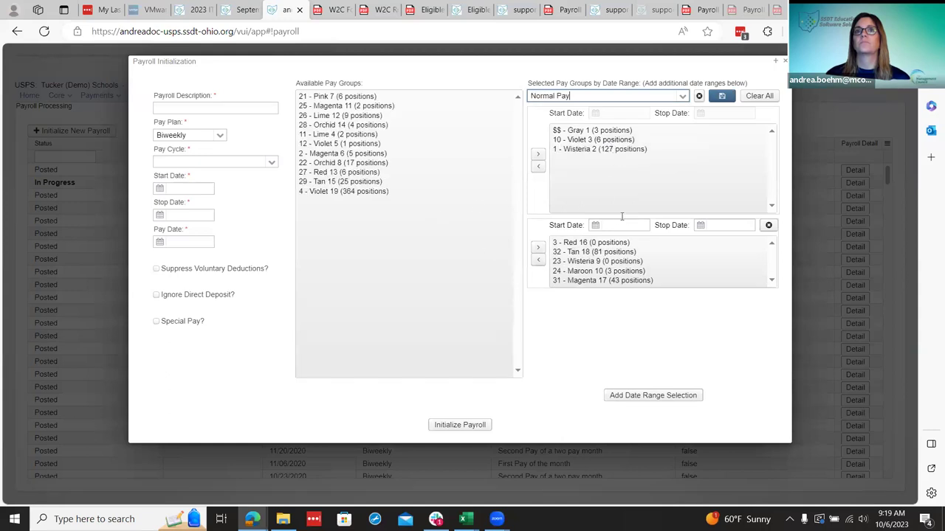
pyautogui.click(683, 96)
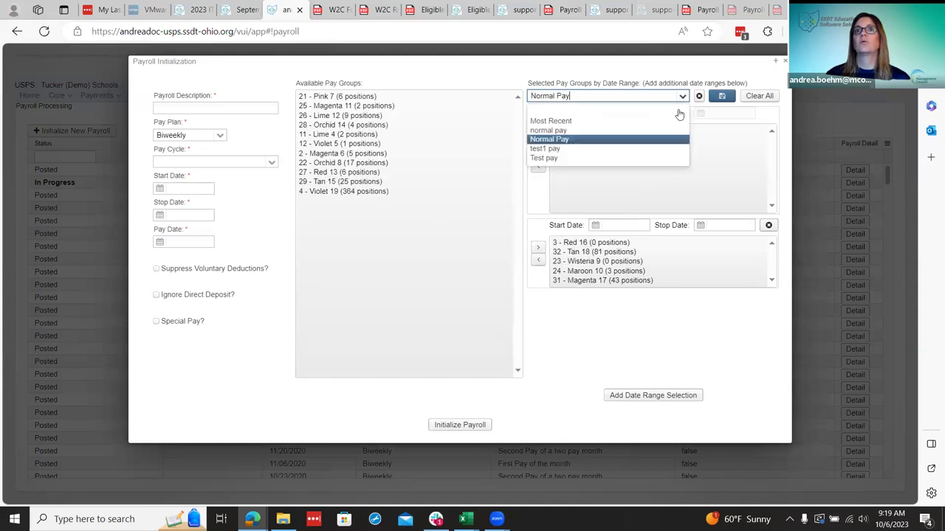
pyautogui.click(639, 146)
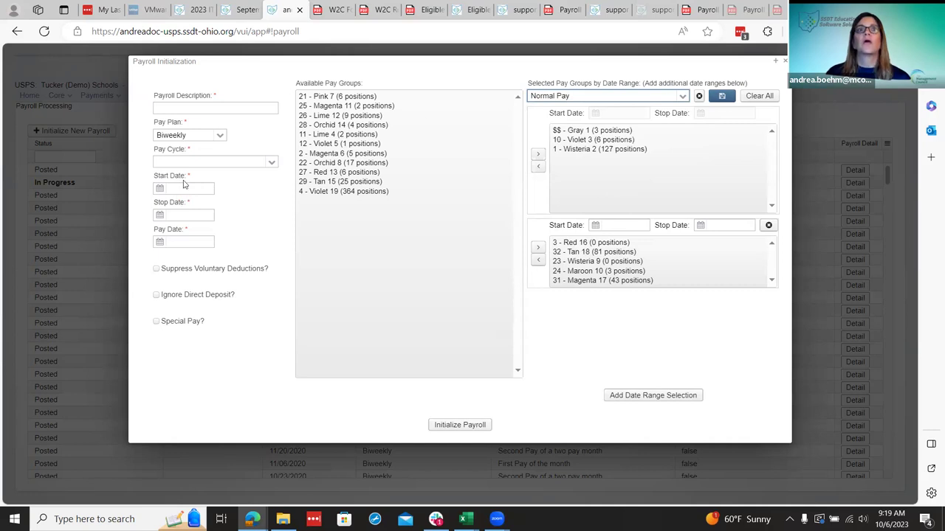
# - Try a start date of 10/6/23 and a stop date of 10/24/23, and close the payroll initialization without running it
pyautogui.click(161, 188)
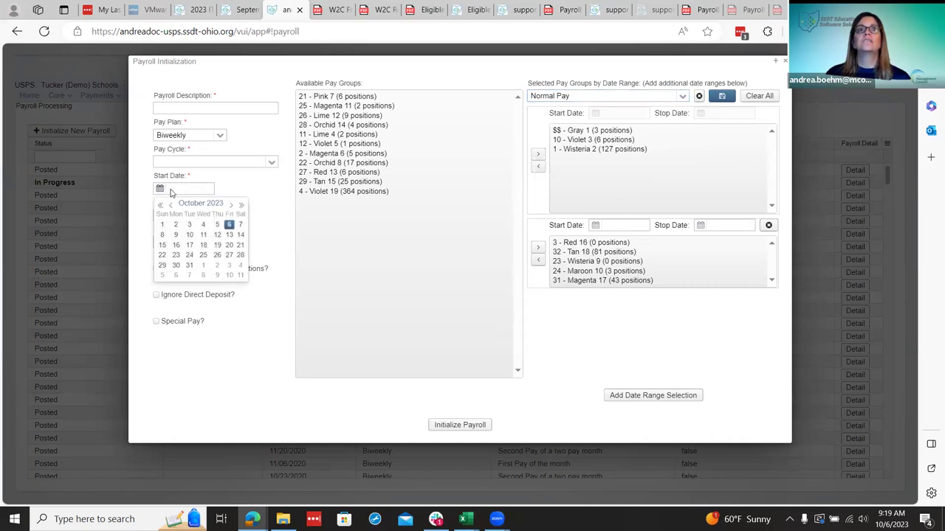
pyautogui.click(227, 225)
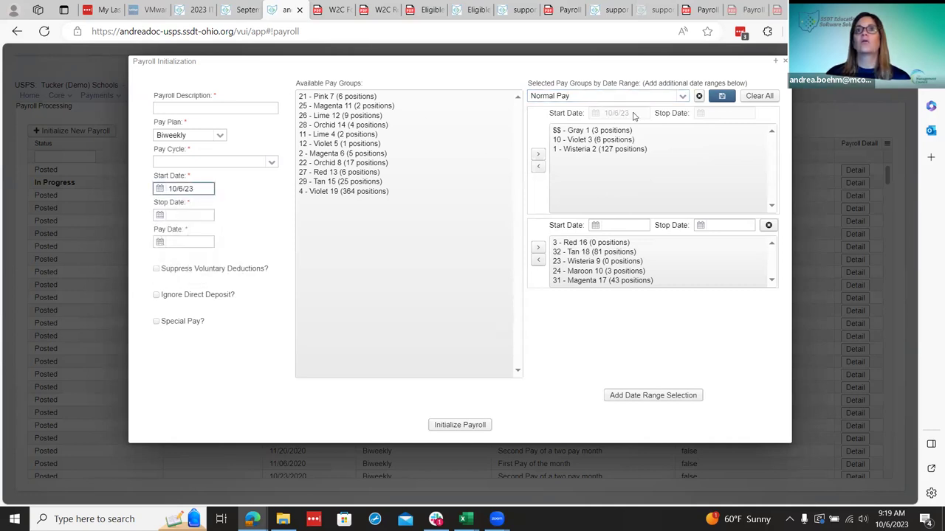
pyautogui.click(160, 215)
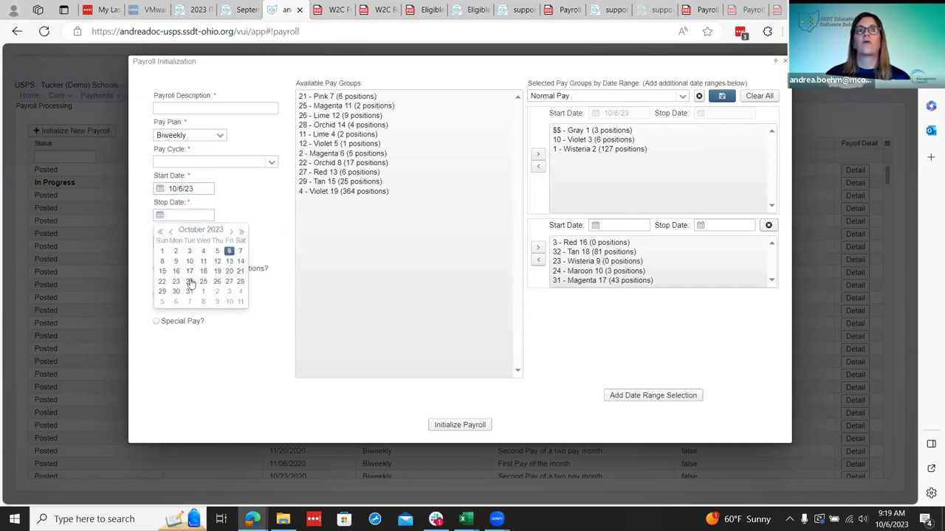
pyautogui.click(190, 282)
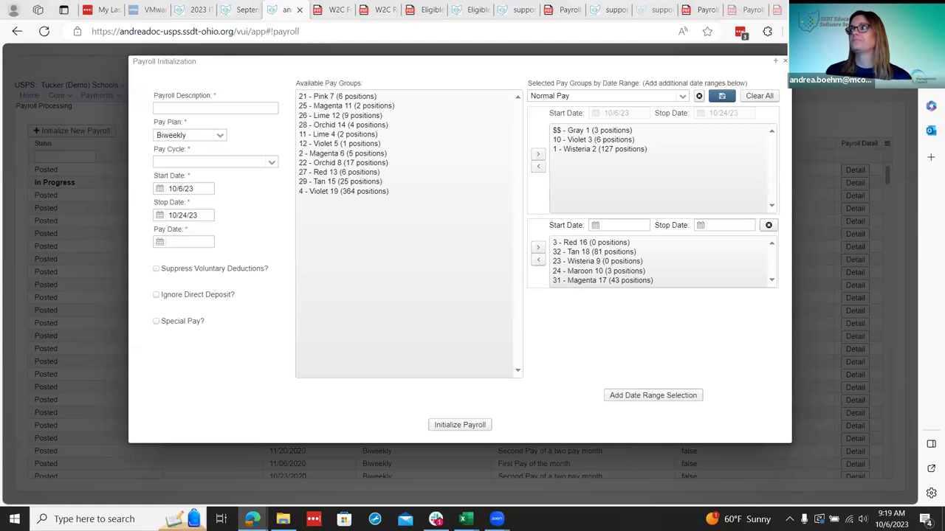
pyautogui.click(785, 60)
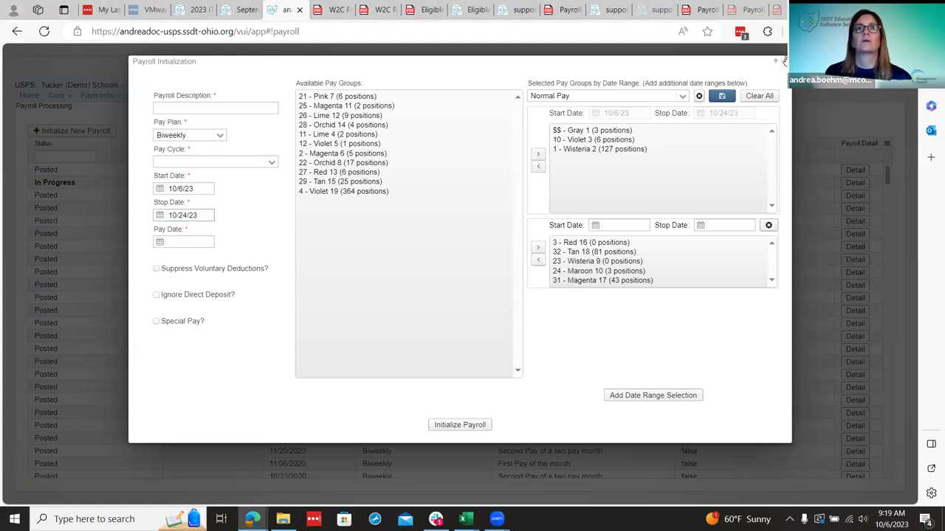
pyautogui.press('Escape')
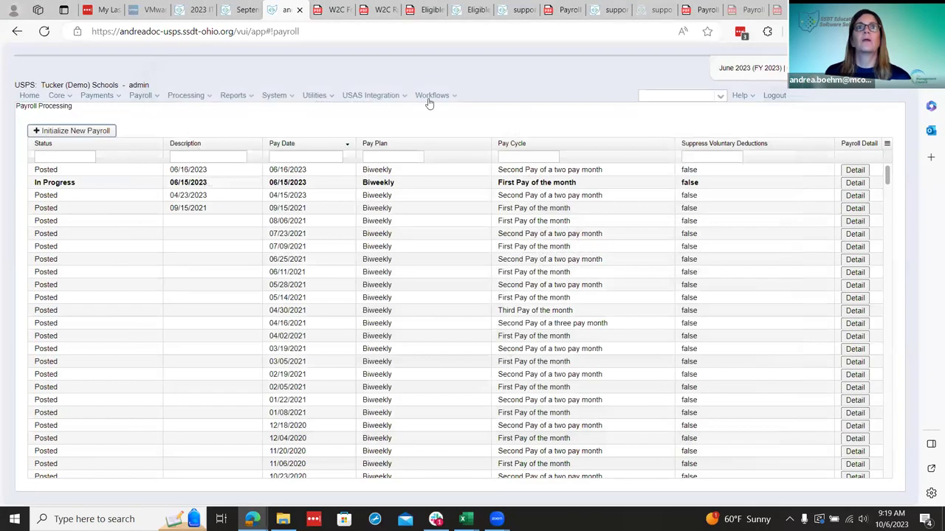
# - Switch to the September 2023 Recap page and view the ZID prefix pop-up help image enlarged
pyautogui.click(256, 6)
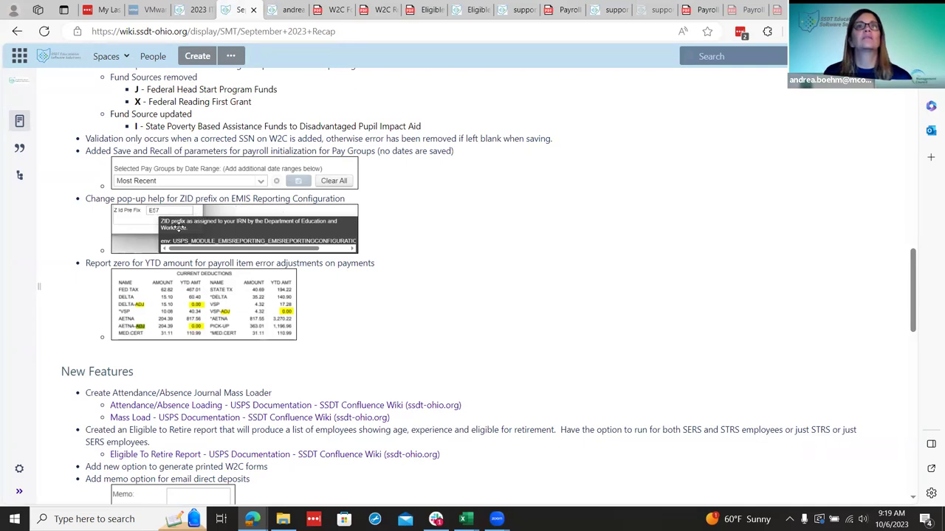
pyautogui.click(179, 227)
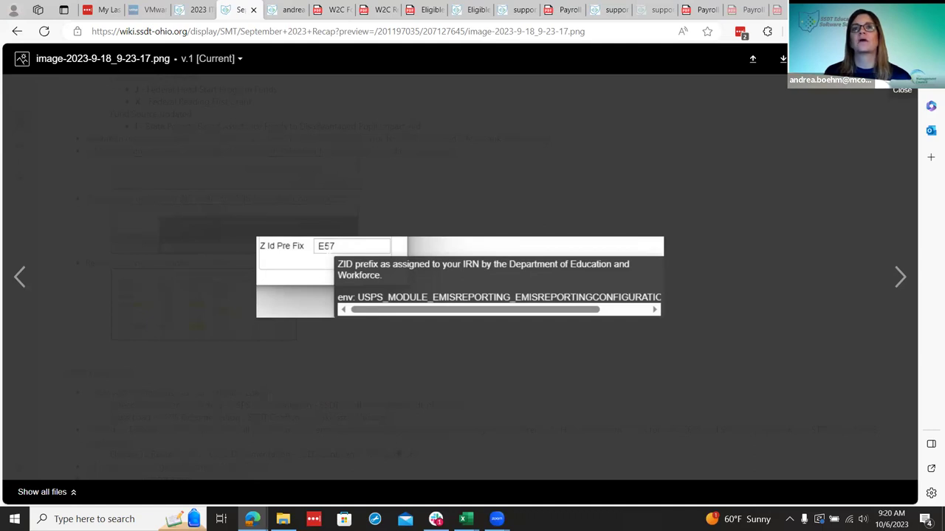
pyautogui.click(902, 58)
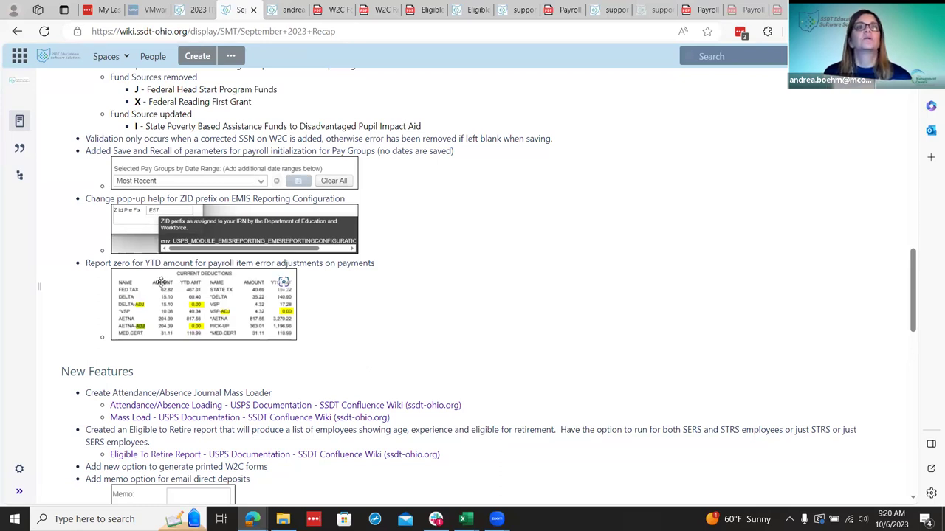
# - View the Current Deductions image for error adjustment YTD amounts enlarged, and review the New Features and Patches sections
pyautogui.click(213, 308)
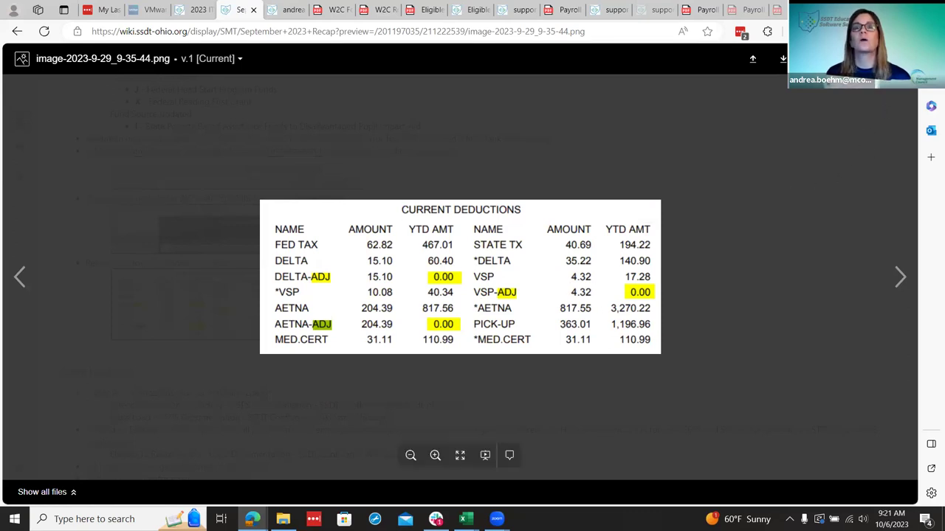
pyautogui.click(744, 304)
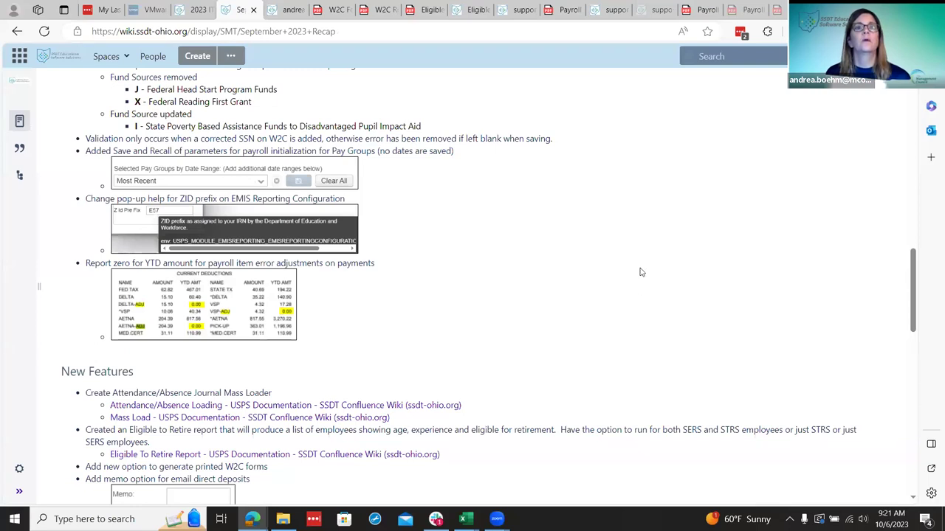
pyautogui.scroll(-2, 641, 272)
pyautogui.scroll(1, 534, 401)
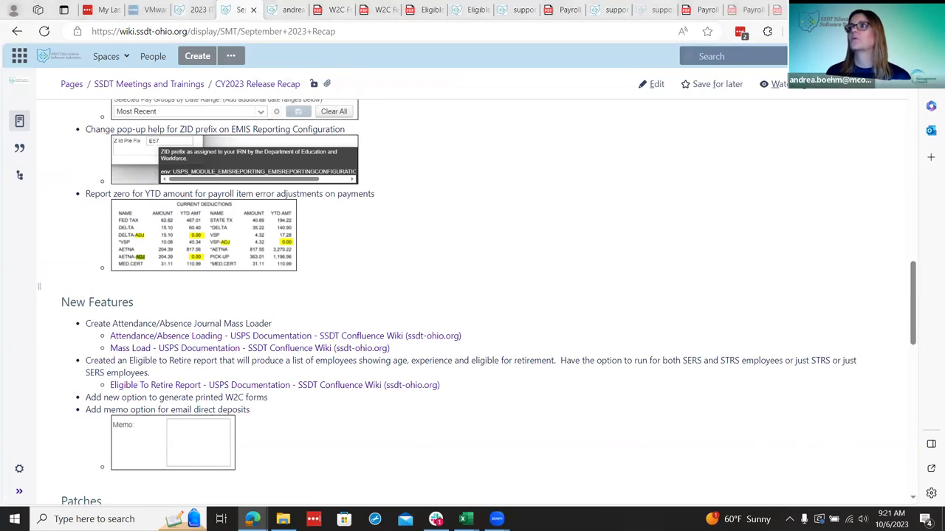
pyautogui.scroll(-1, 544, 293)
pyautogui.scroll(-2, 544, 293)
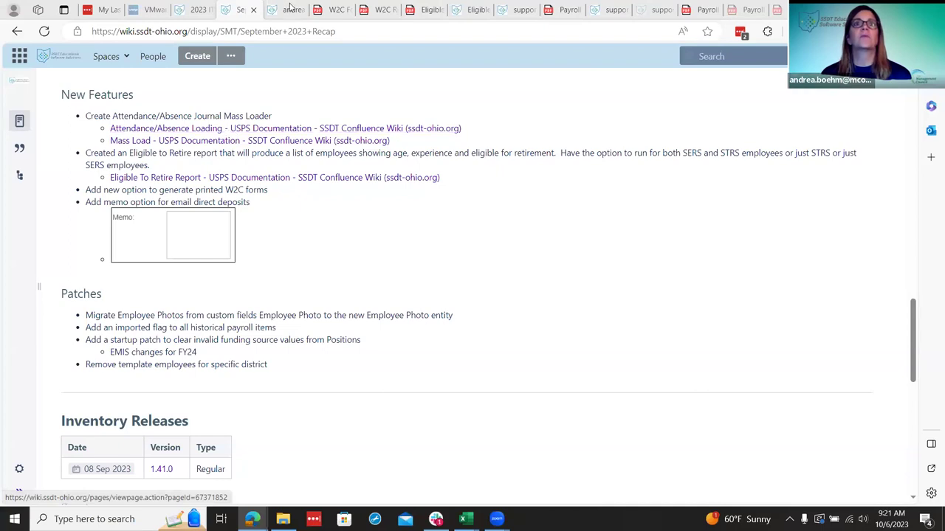
# - Open the Mass Load page from the Utilities section of the USPS documentation
pyautogui.click(470, 8)
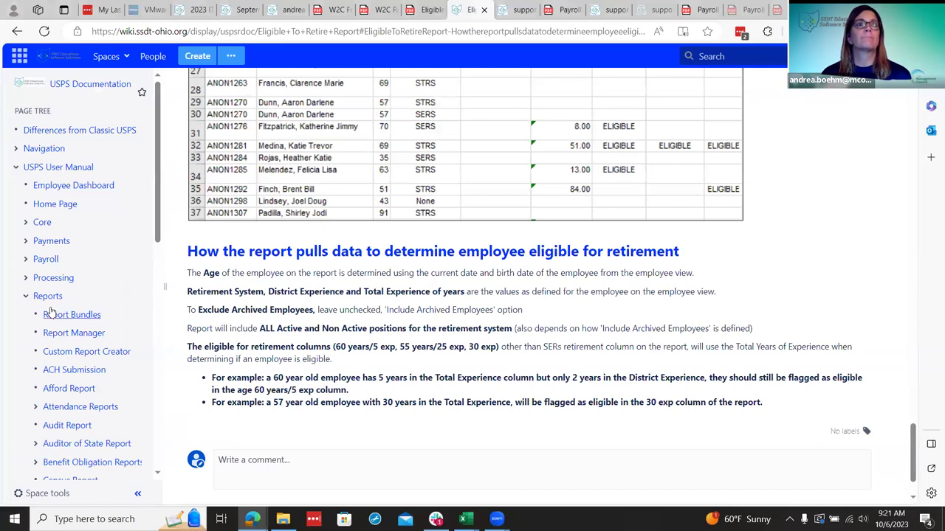
pyautogui.scroll(-6, 49, 407)
pyautogui.scroll(-2, 50, 406)
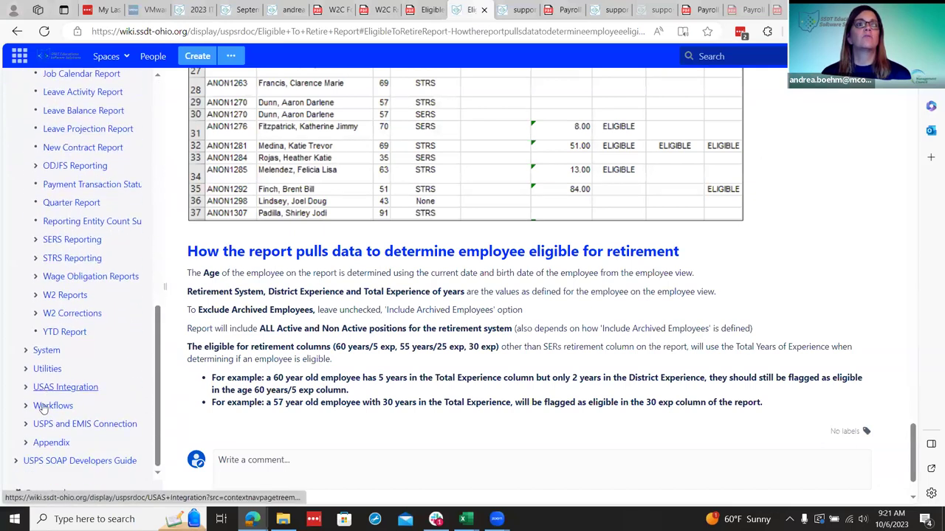
pyautogui.click(25, 369)
pyautogui.scroll(-3, 62, 361)
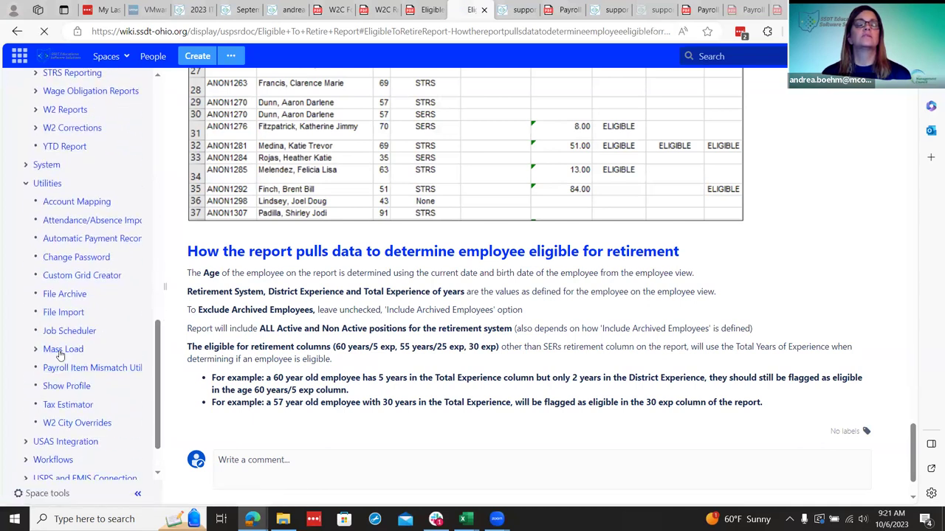
pyautogui.click(61, 354)
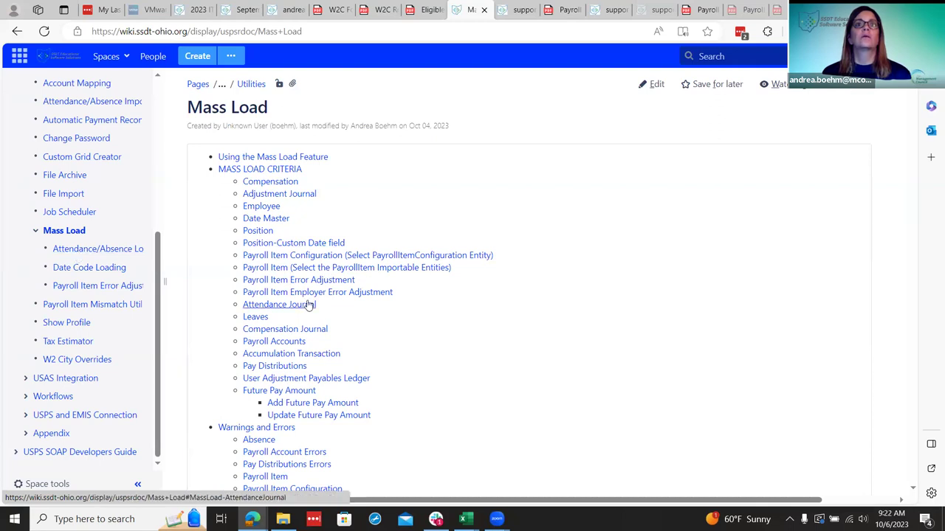
# - Open the Attendance/Absence Loading page and review its file formats and loading instructions
pyautogui.click(93, 250)
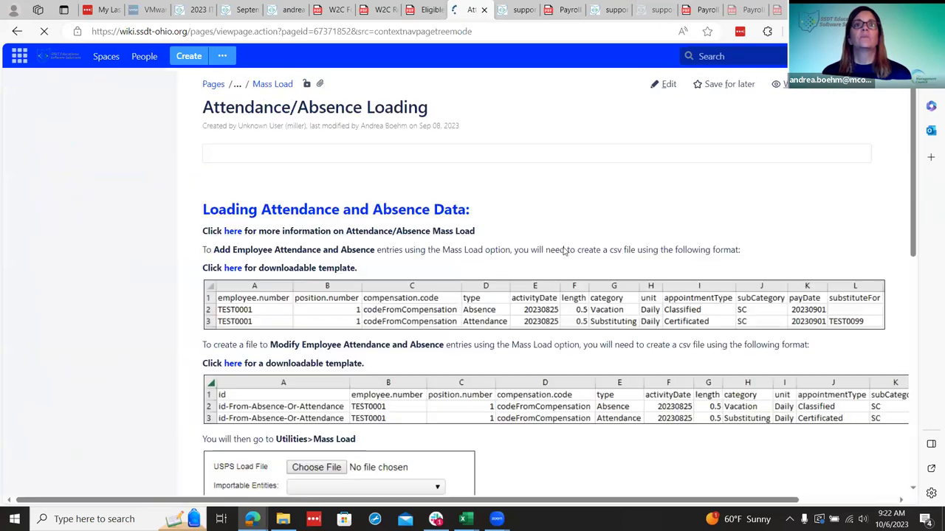
pyautogui.scroll(-1, 569, 302)
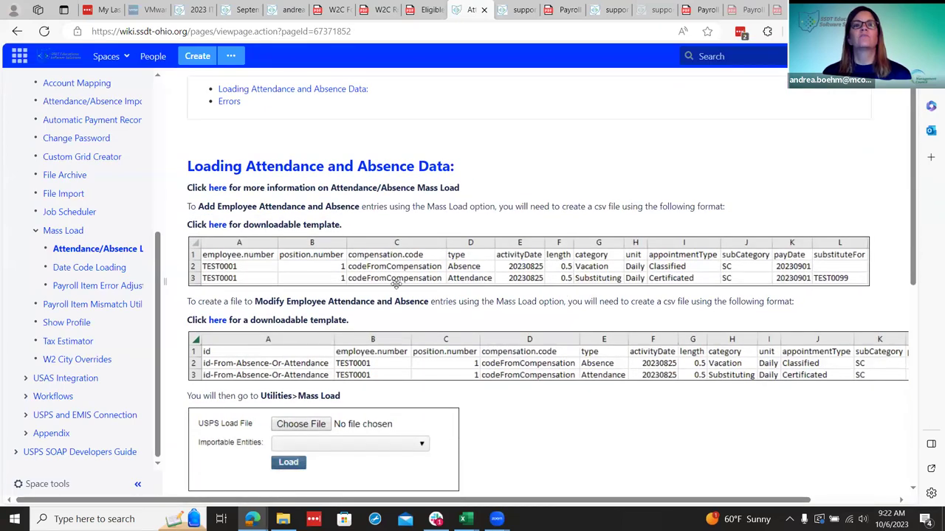
pyautogui.scroll(-3, 396, 283)
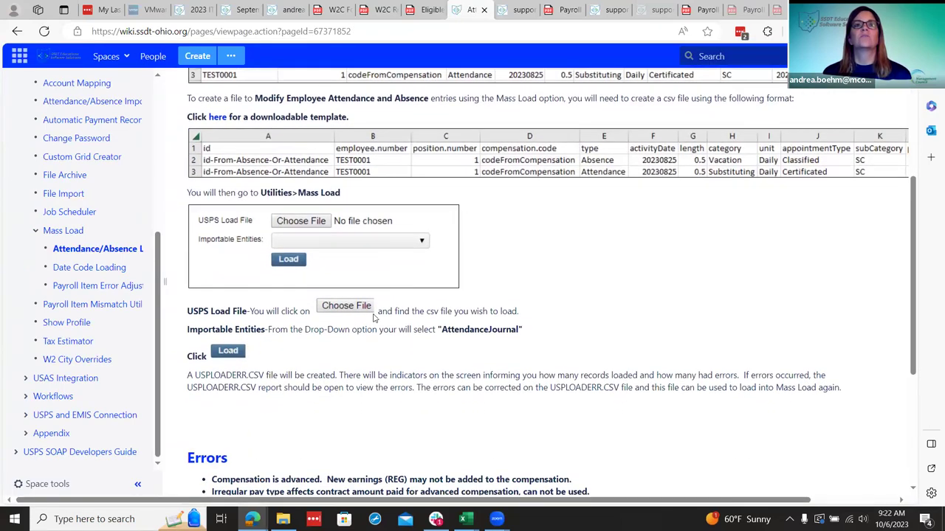
# - View the Attendance Journal fields in the Mass Load criteria, and return to the add and modify formats on the Attendance/Absence Loading page
pyautogui.click(52, 232)
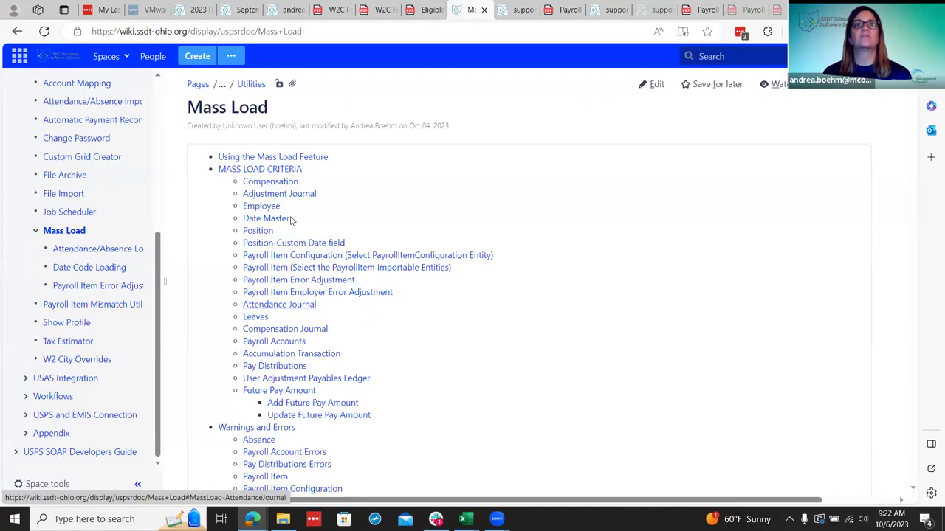
pyautogui.click(277, 305)
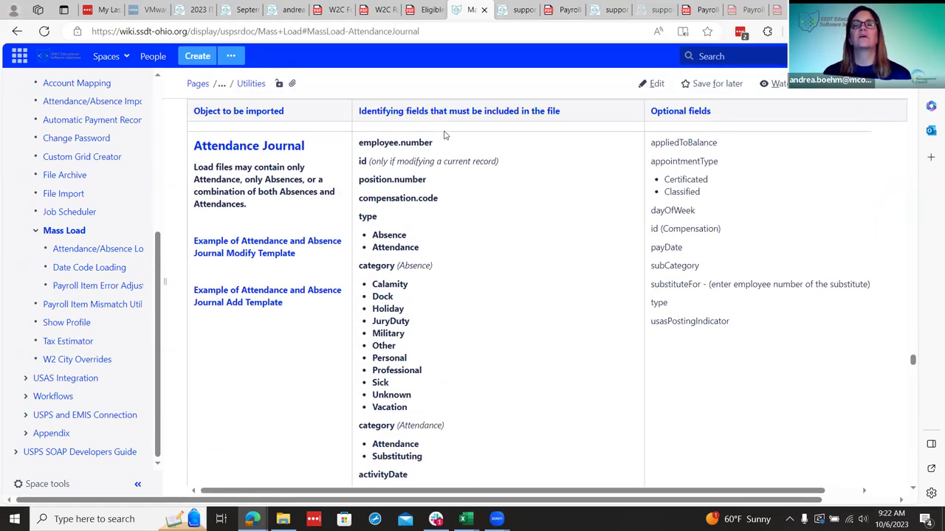
pyautogui.click(92, 251)
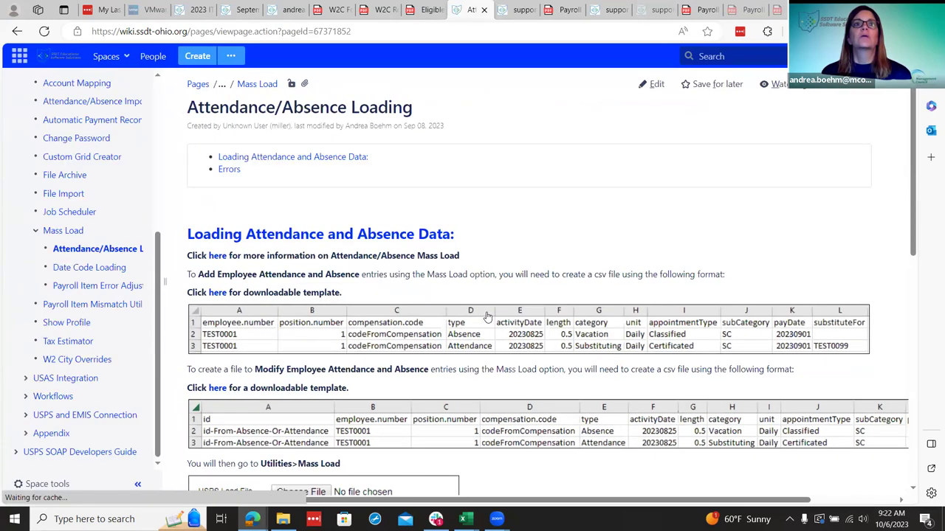
pyautogui.scroll(-1, 485, 318)
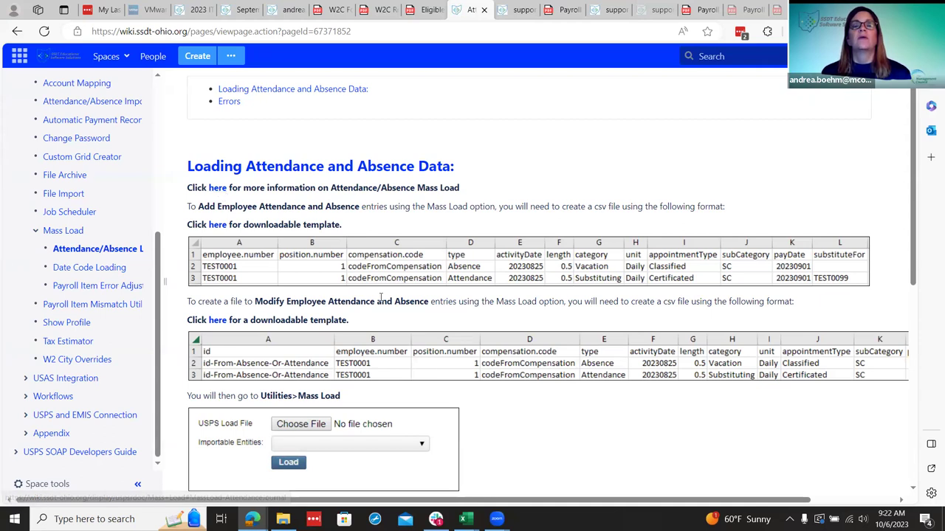
pyautogui.scroll(-1, 281, 193)
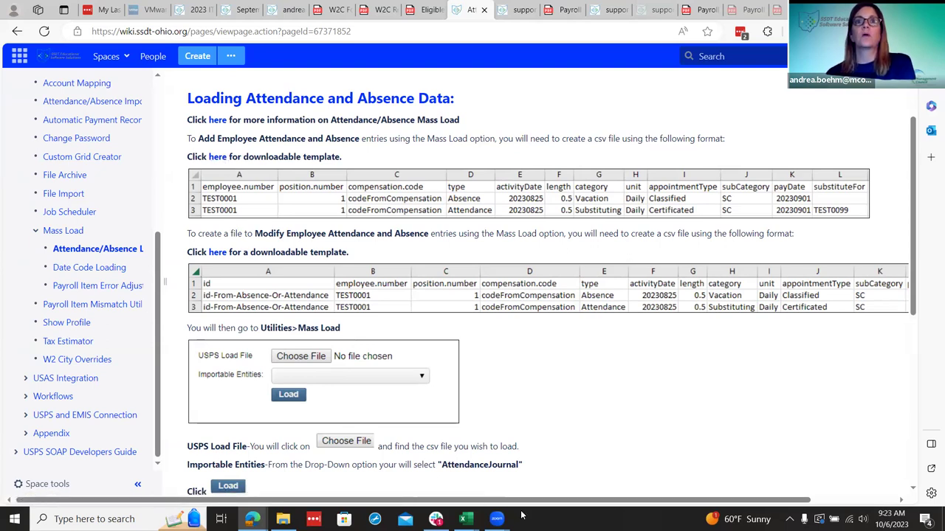
# - Switch to the attendJournalAddTemplate workbook in Excel and view it maximized
pyautogui.click(464, 519)
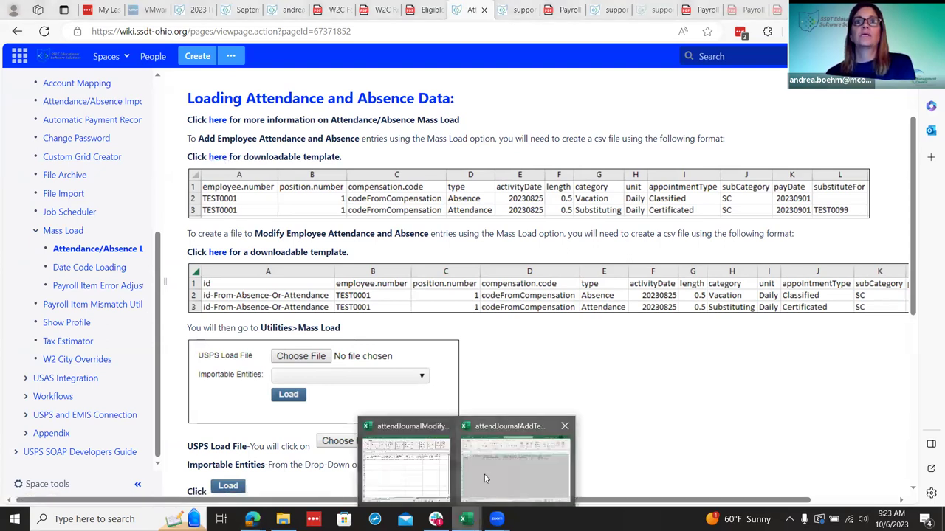
pyautogui.click(485, 479)
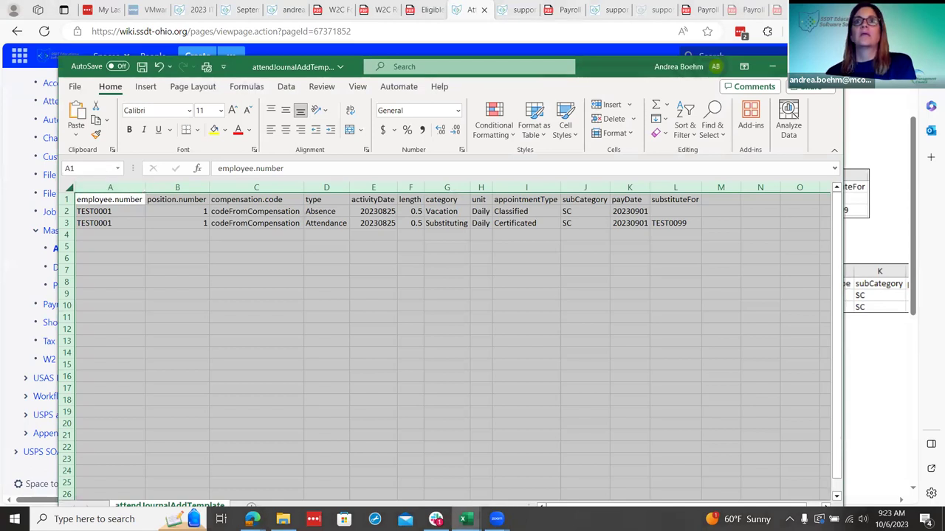
pyautogui.press('super+Up')
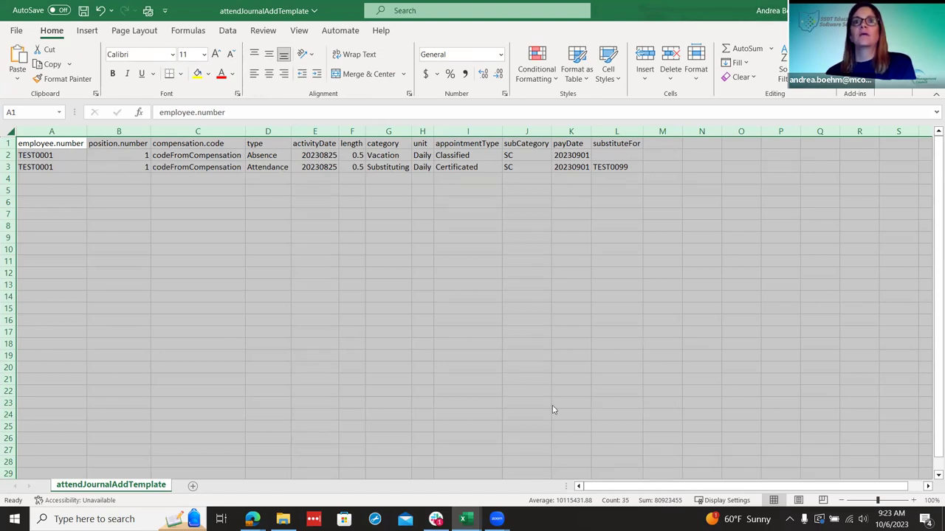
# - Bring up the attendJournalModifyTemplate workbook maximized and autofit all its columns to their contents
pyautogui.click(253, 519)
pyautogui.moveTo(464, 519)
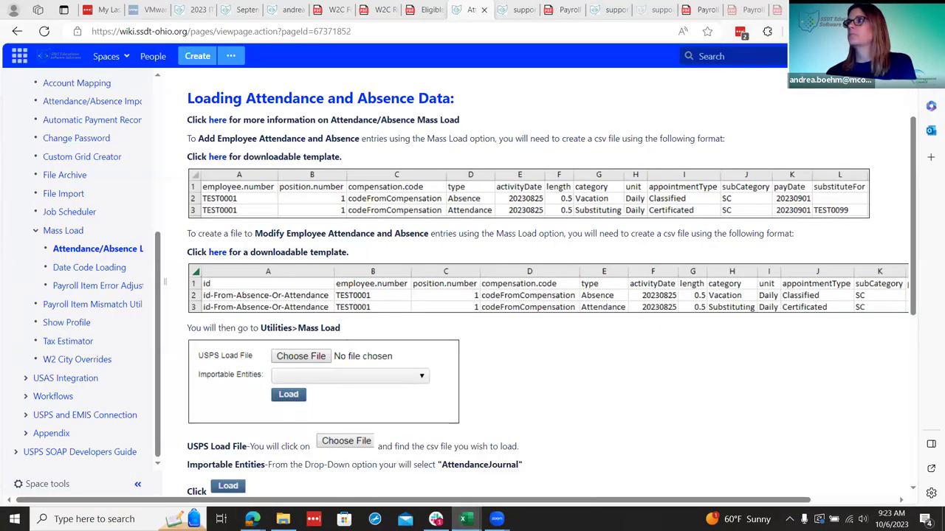
pyautogui.hotkey('alt', 'Tab')
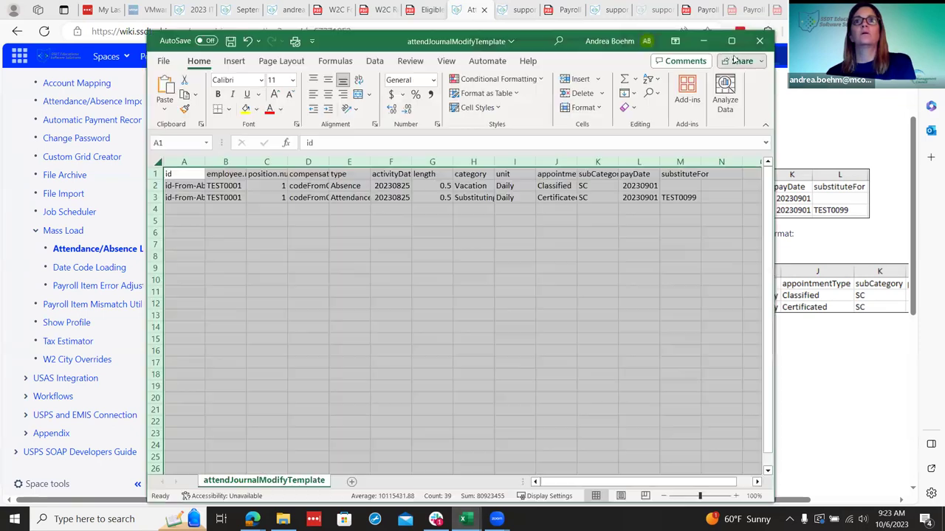
pyautogui.click(733, 41)
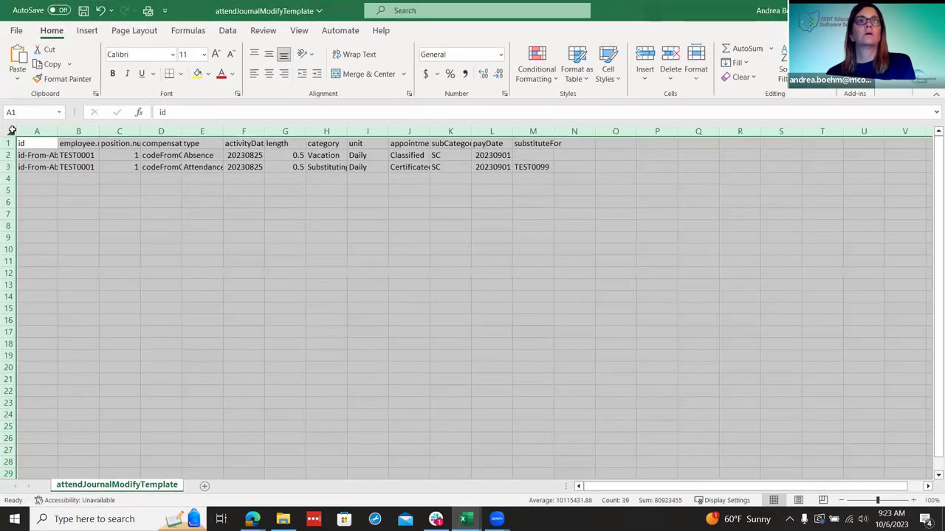
pyautogui.doubleClick(57, 132)
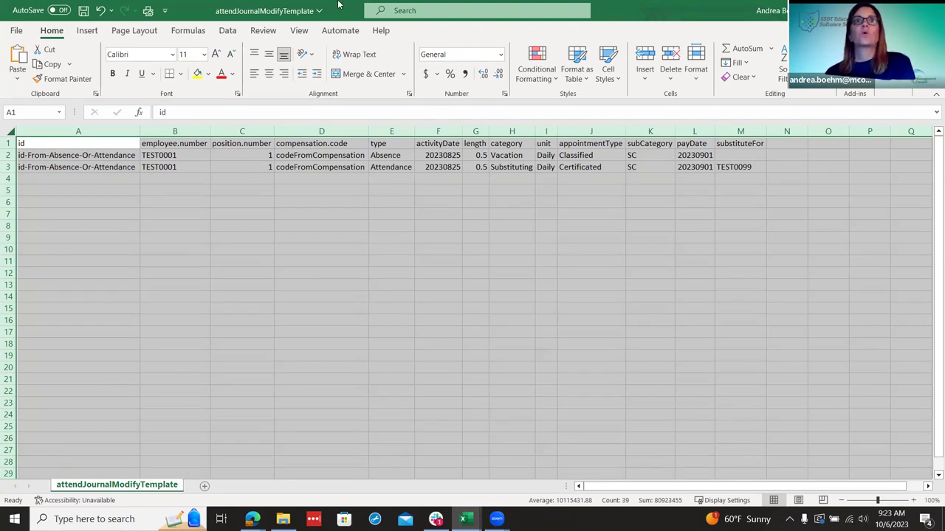
# - Switch to the USPS application in the browser and open the Core Attendance grid
pyautogui.hotkey('alt', 'Tab')
pyautogui.hotkey('ctrl', 'Tab')
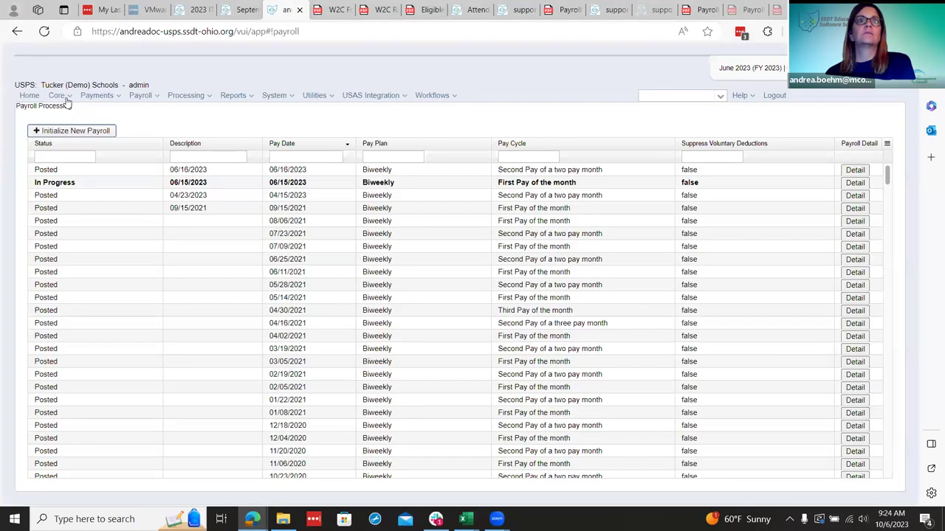
pyautogui.click(60, 96)
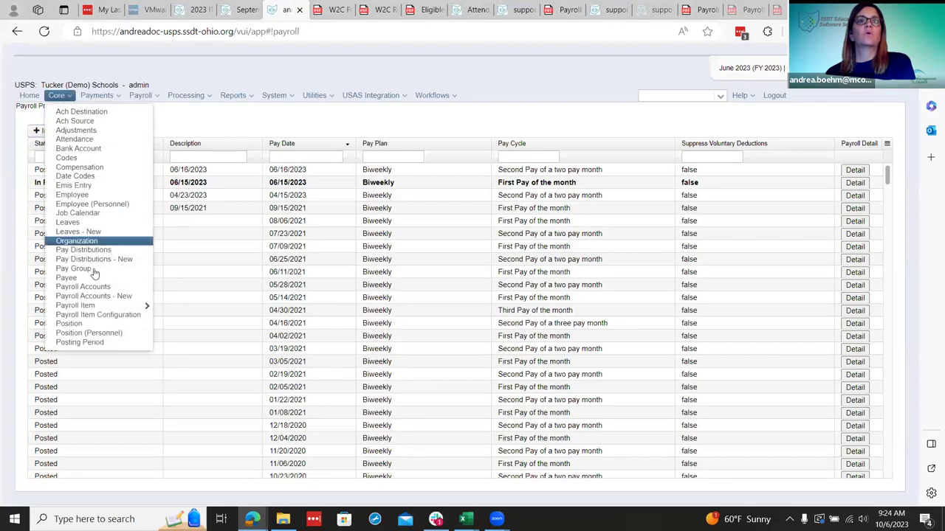
pyautogui.click(87, 139)
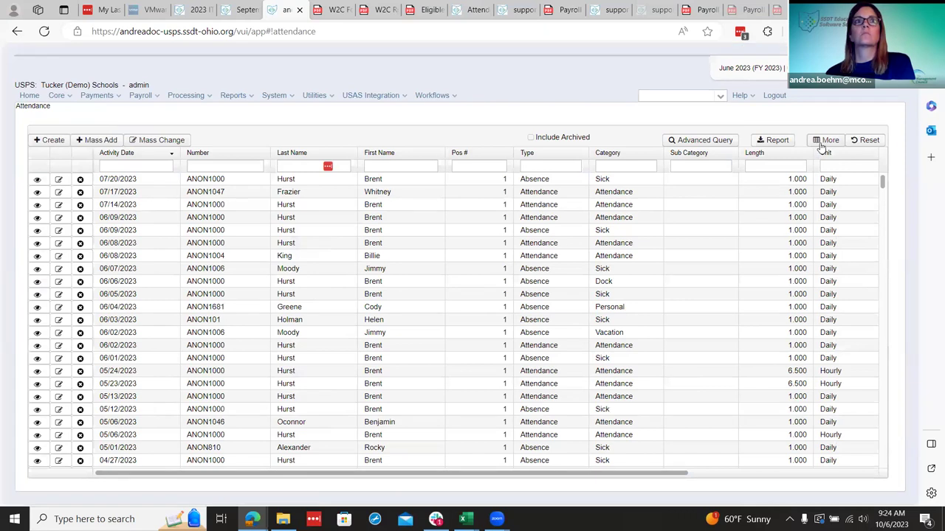
# - Add the id column to the Attendance grid, bring it into view, and minimize the modify template workbook
pyautogui.click(824, 142)
pyautogui.click(710, 177)
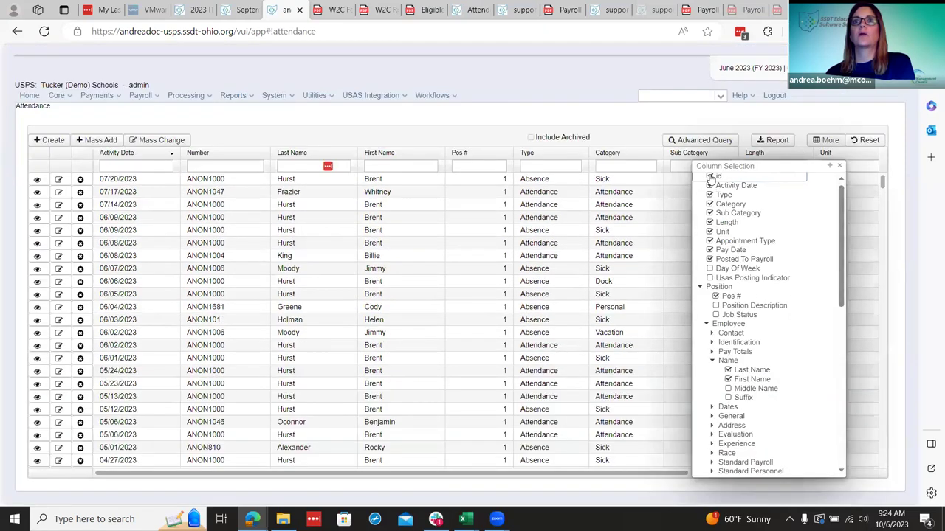
pyautogui.click(835, 170)
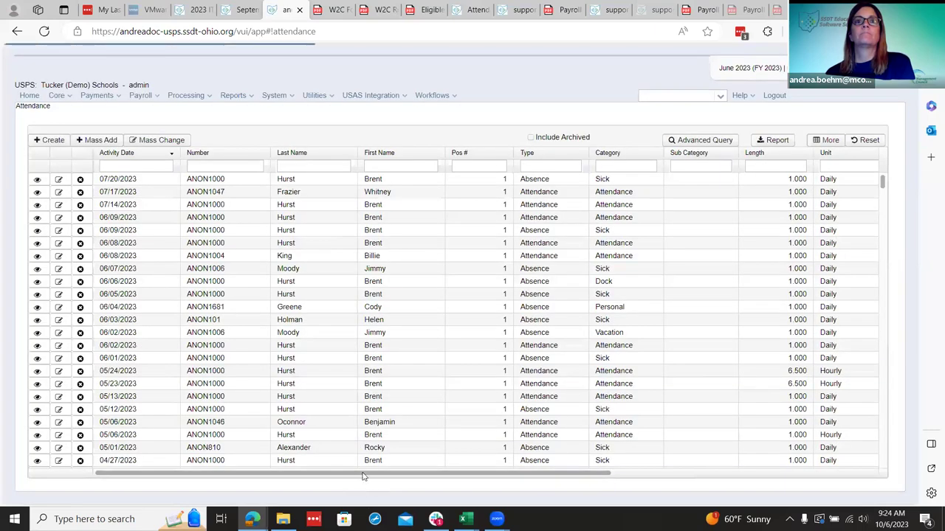
pyautogui.click(747, 475)
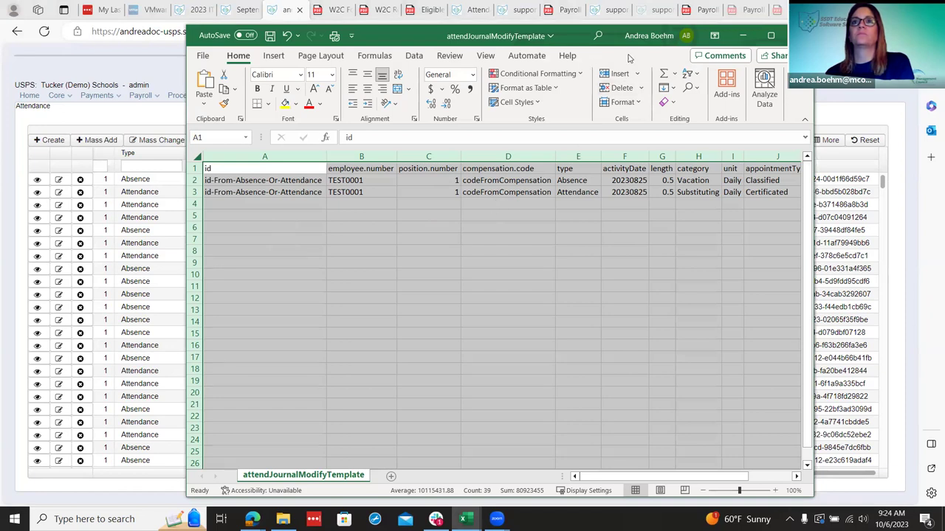
pyautogui.click(746, 35)
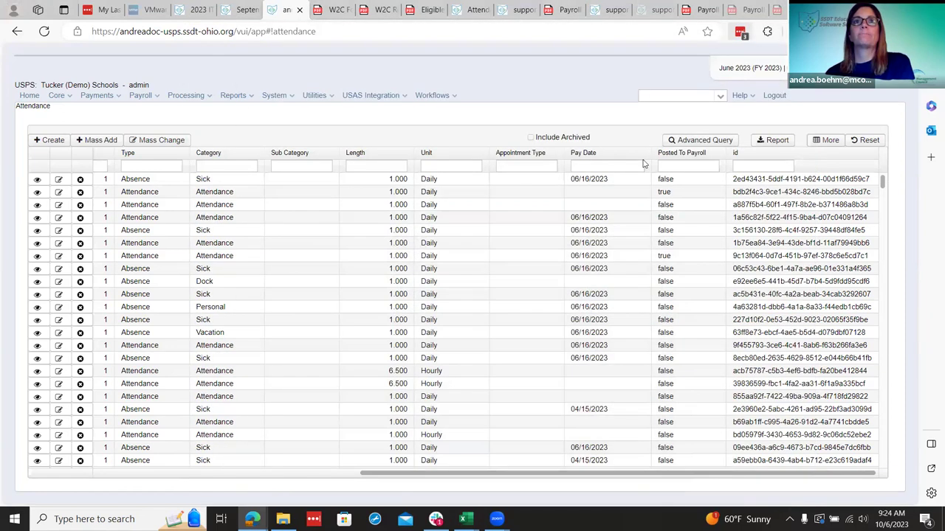
# - Return to the Attendance/Absence Loading documentation and review the Mass Load instructions for the load file and importable entity
pyautogui.click(243, 9)
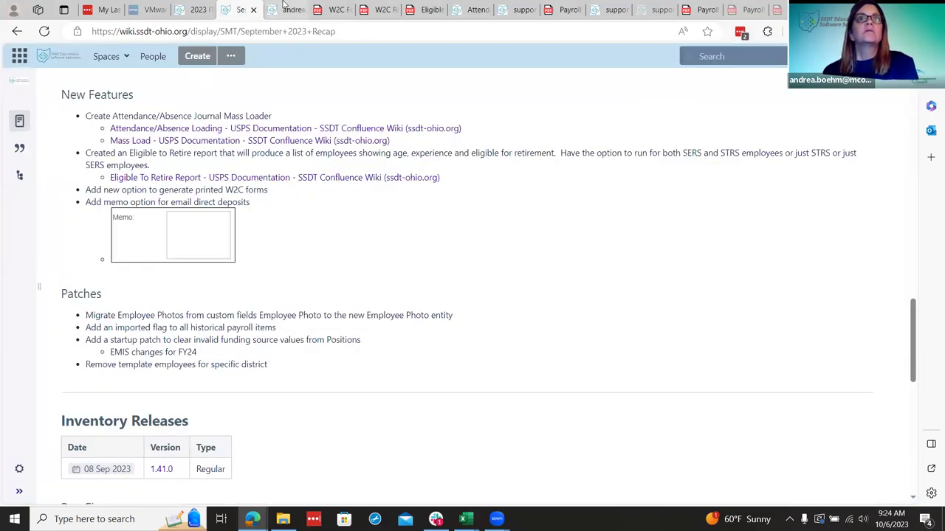
pyautogui.click(283, 6)
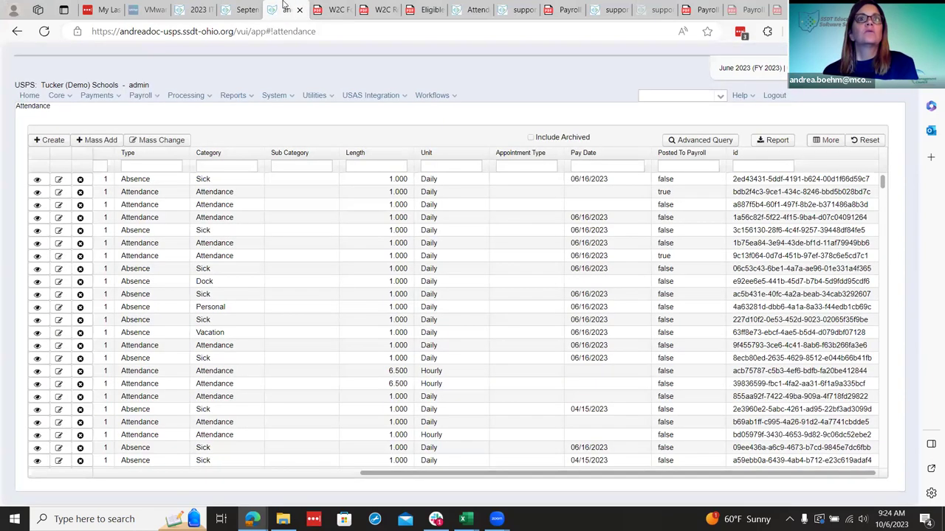
pyautogui.click(442, 6)
pyautogui.click(481, 8)
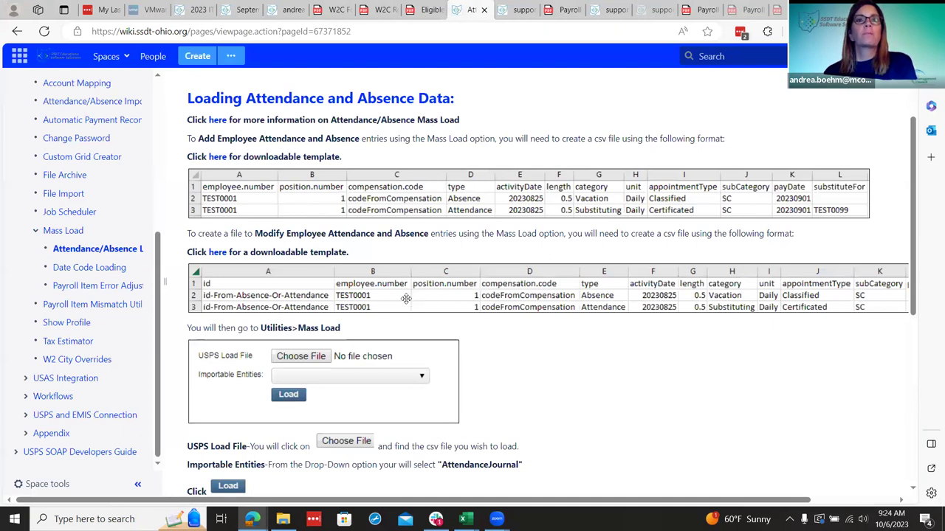
pyautogui.scroll(-1, 406, 298)
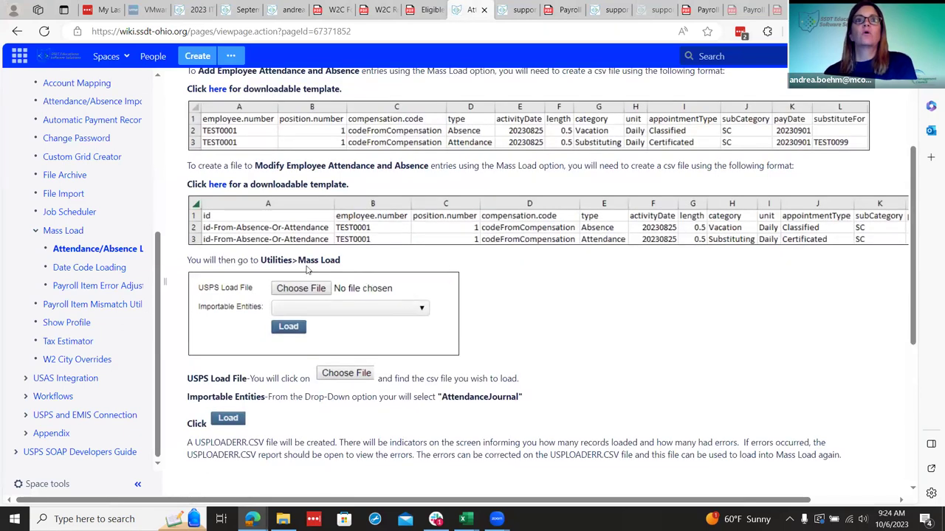
pyautogui.scroll(-1, 304, 281)
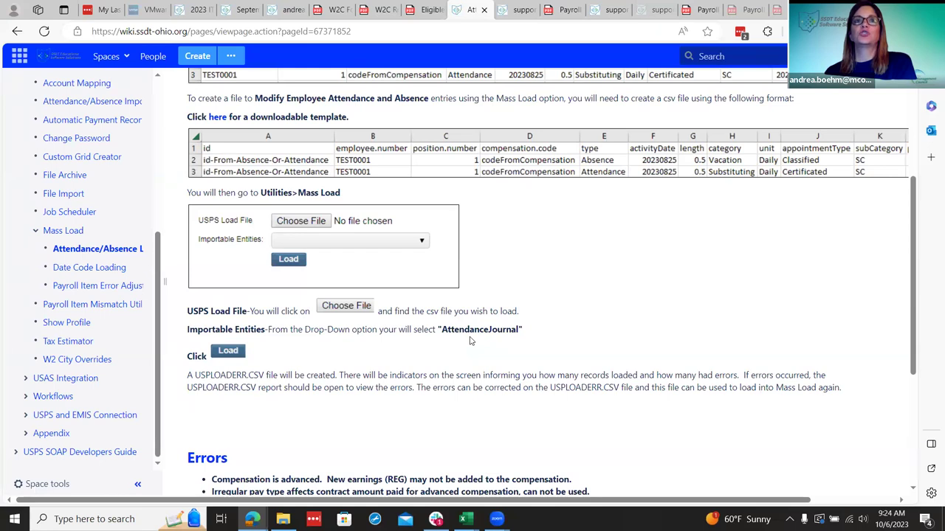
# - Open the Mass Load utility in the USPS application and choose AttendanceJournal as the importable entity
pyautogui.click(244, 7)
pyautogui.click(279, 10)
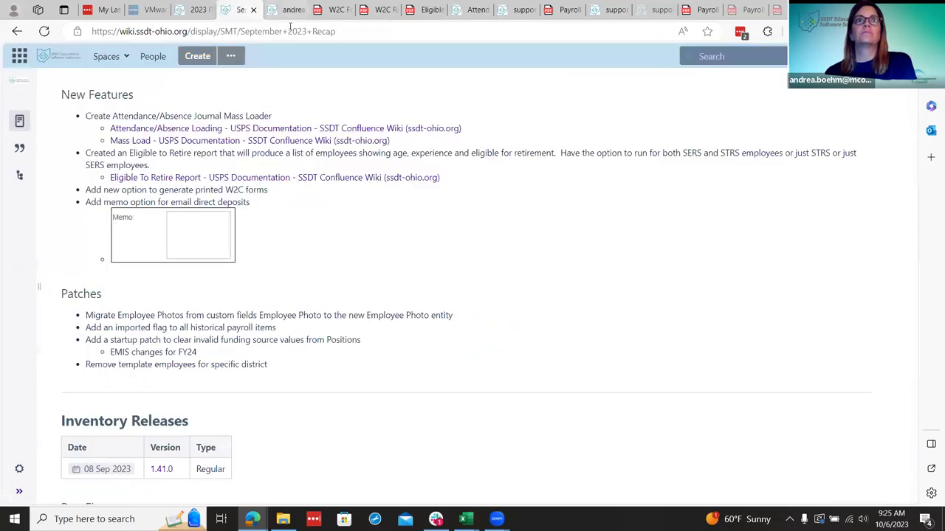
pyautogui.click(314, 96)
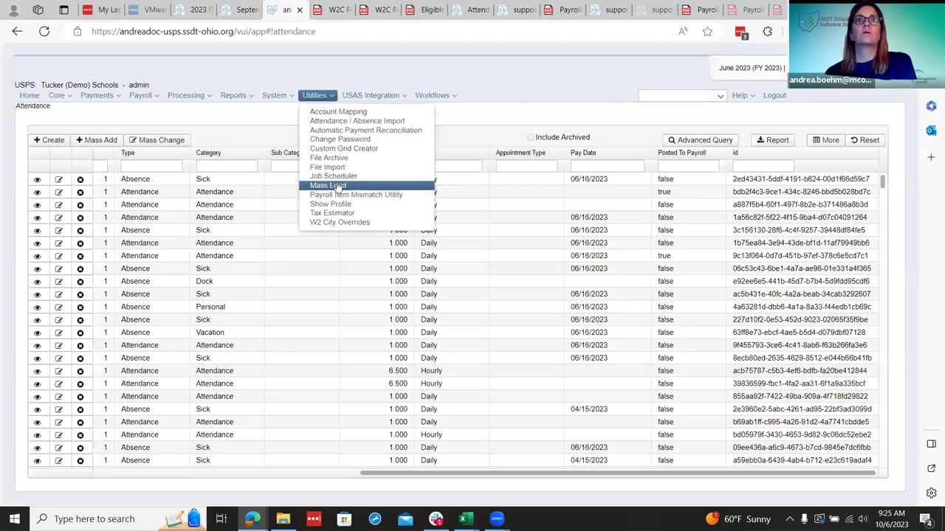
pyautogui.press('Return')
pyautogui.click(143, 139)
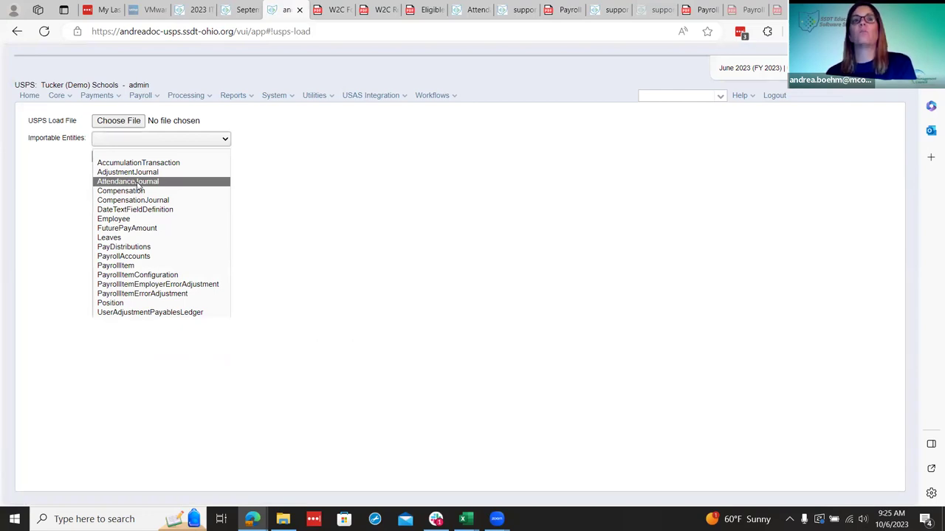
pyautogui.click(139, 182)
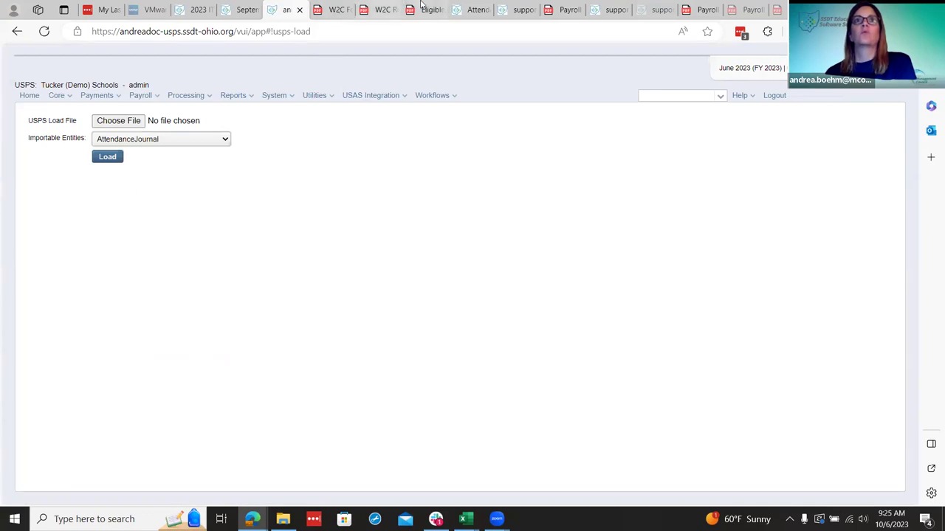
# - Open the Attendance Journal criteria in the Mass Load documentation and review the identifying and optional fields for load files
pyautogui.click(477, 10)
pyautogui.scroll(-1, 456, 365)
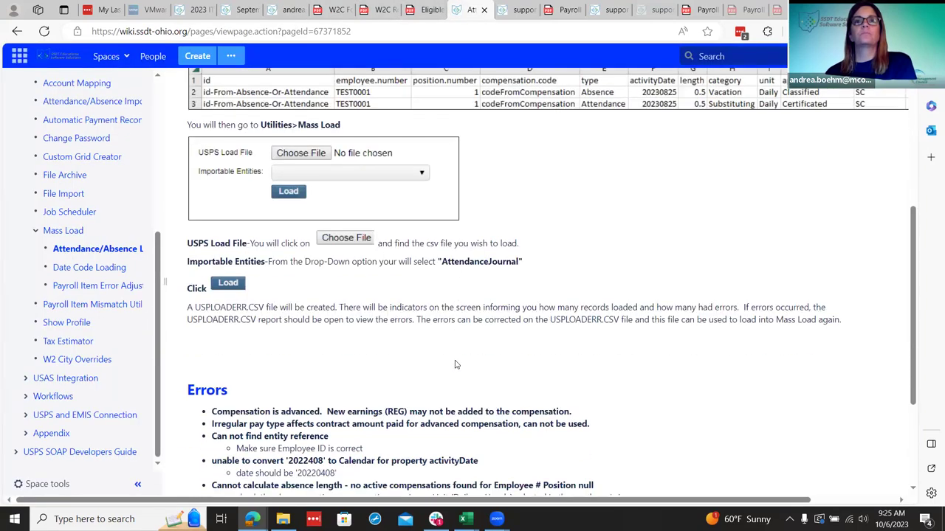
pyautogui.click(76, 235)
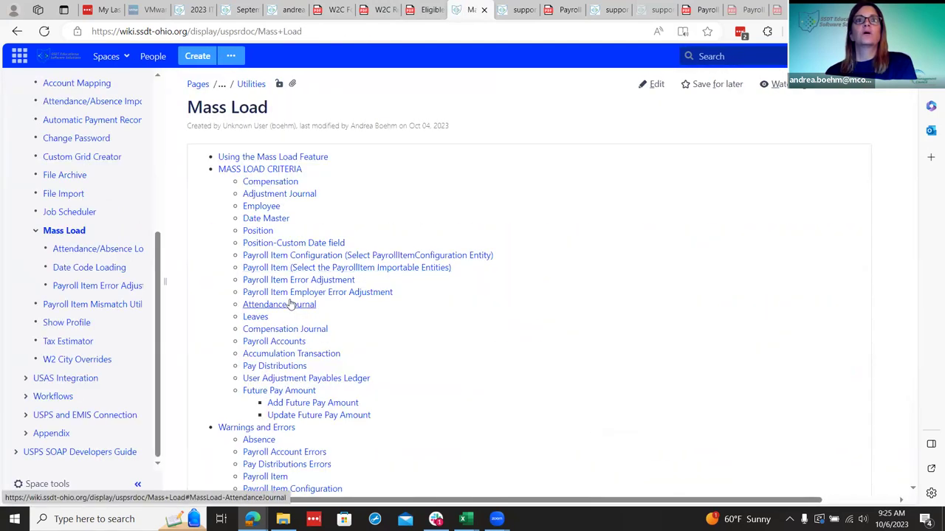
pyautogui.click(291, 304)
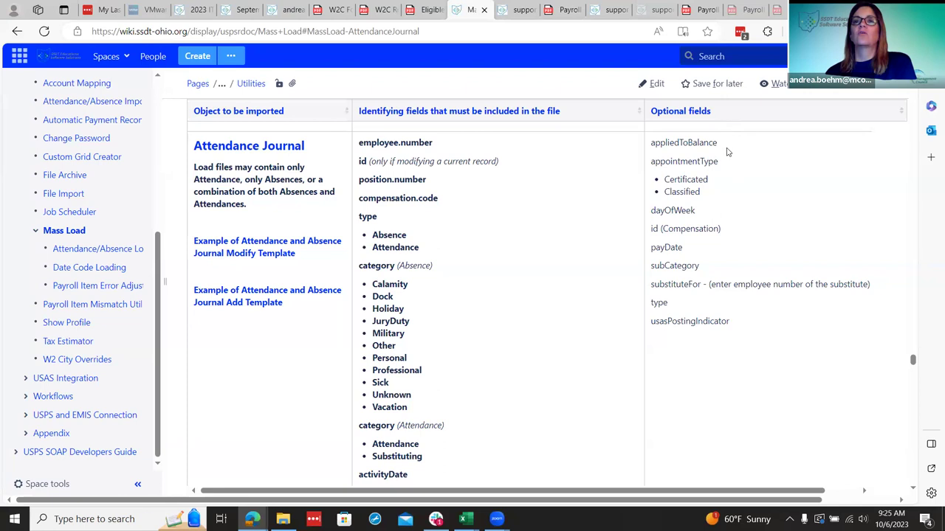
pyautogui.scroll(-1, 724, 358)
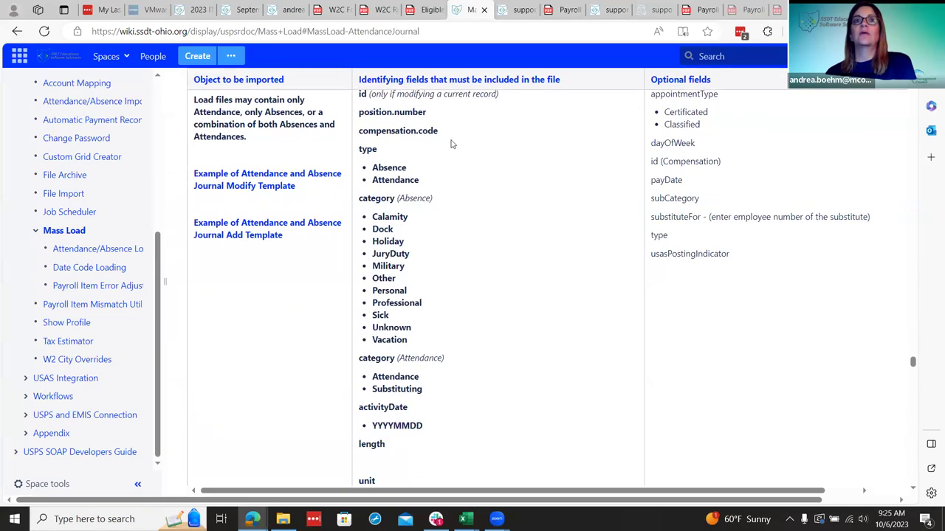
pyautogui.scroll(1, 446, 127)
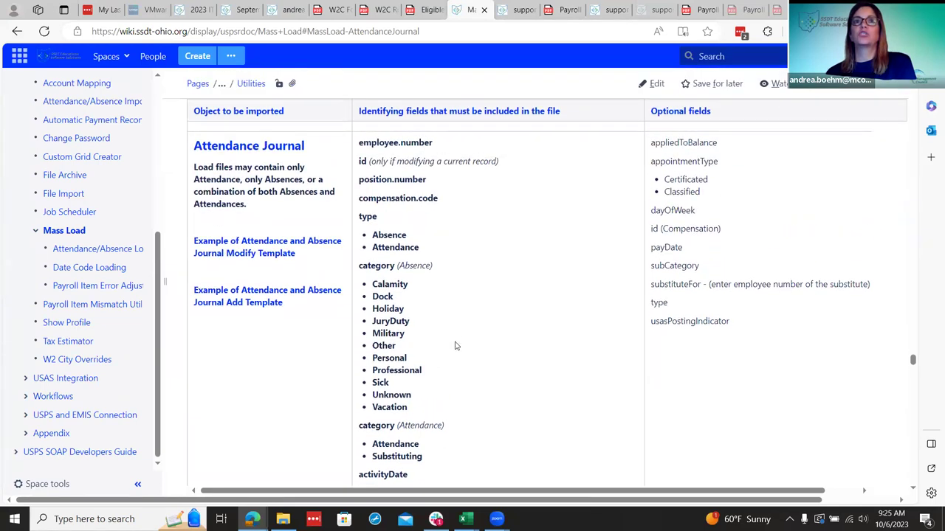
pyautogui.scroll(-1, 453, 439)
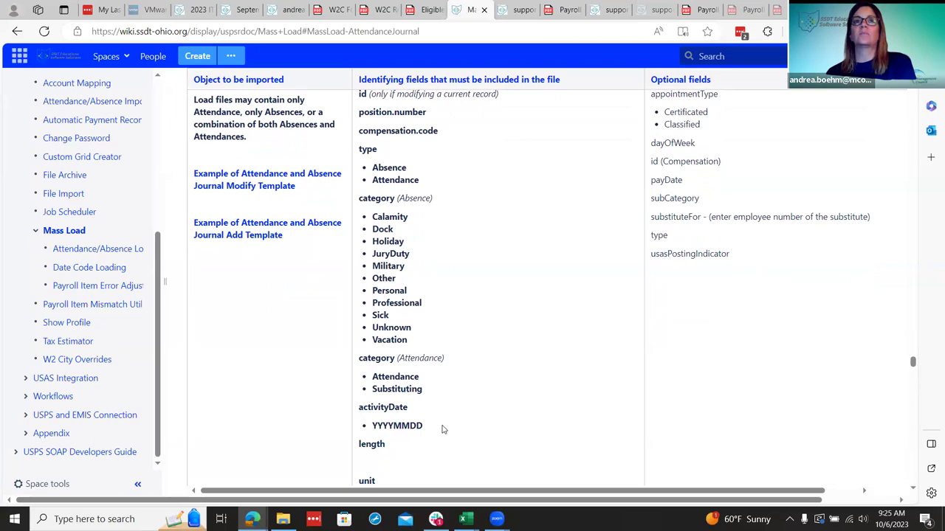
pyautogui.scroll(1, 443, 430)
pyautogui.scroll(-2, 436, 218)
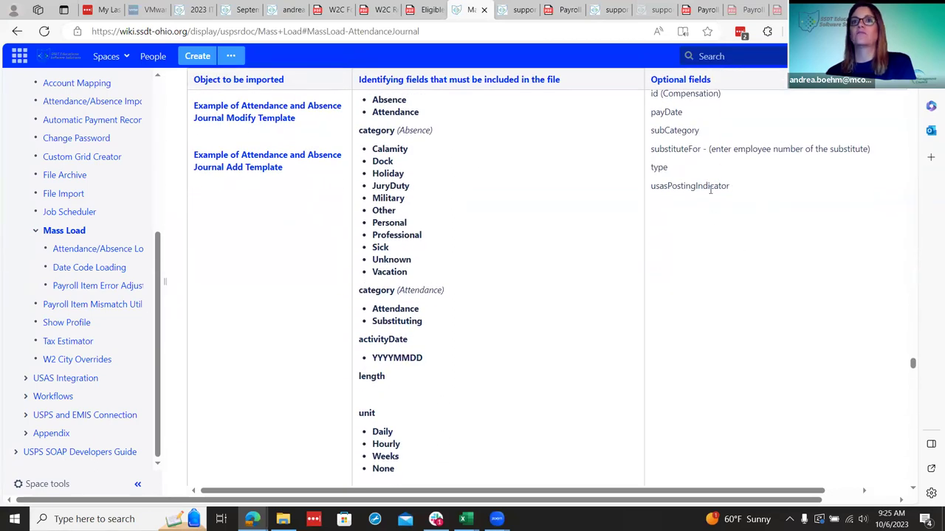
pyautogui.scroll(2, 710, 190)
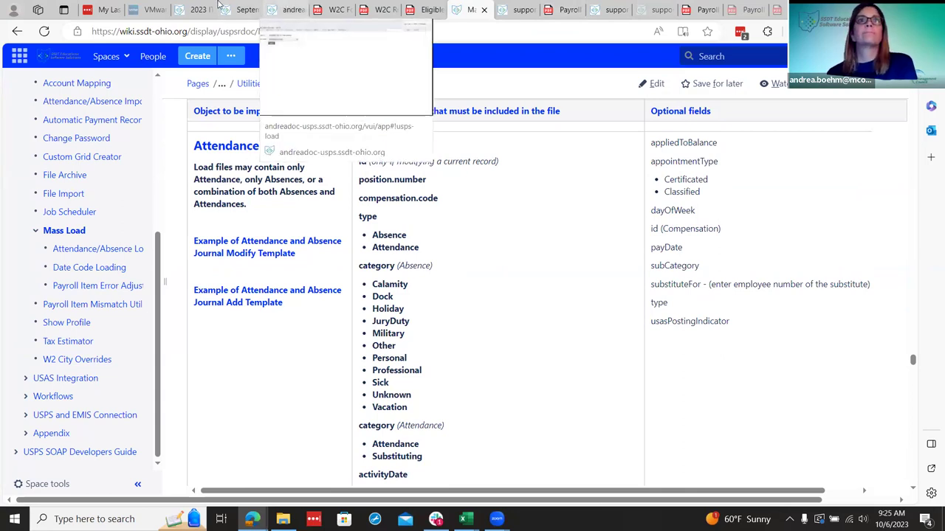
# - Check the new features in the September 2023 Recap, then open the Eligible To Retire Report in the USPS application
pyautogui.click(244, 9)
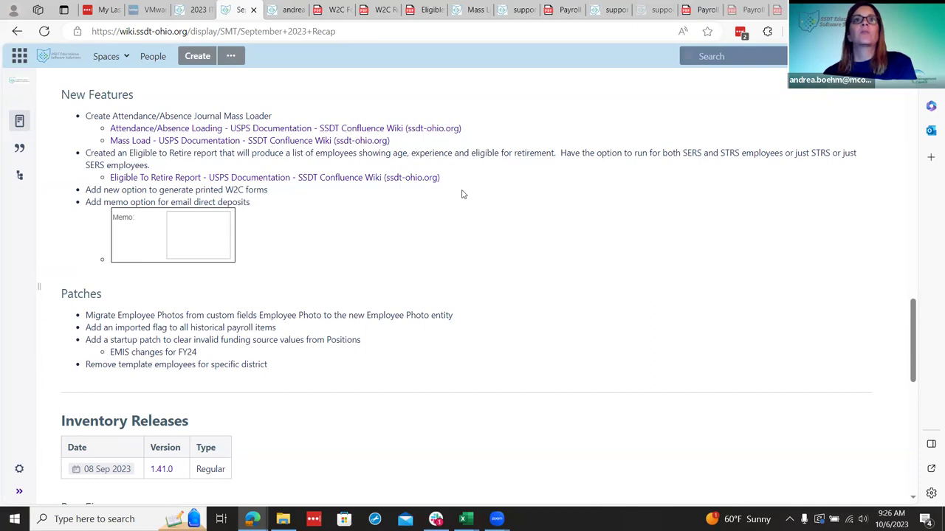
pyautogui.click(287, 10)
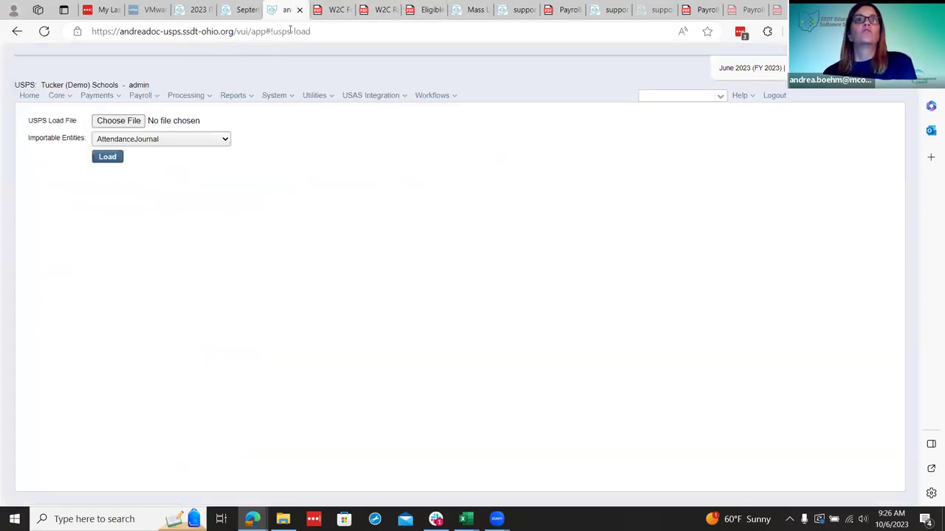
pyautogui.click(234, 95)
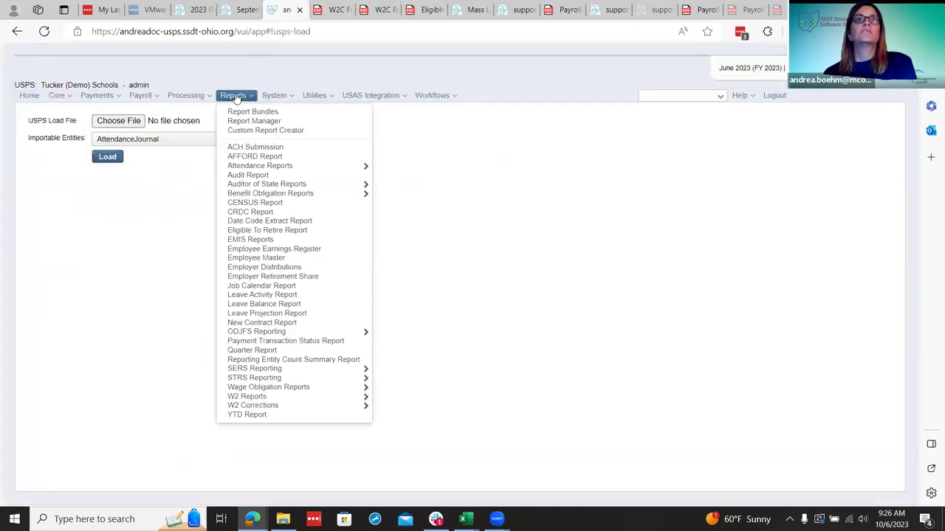
pyautogui.click(302, 231)
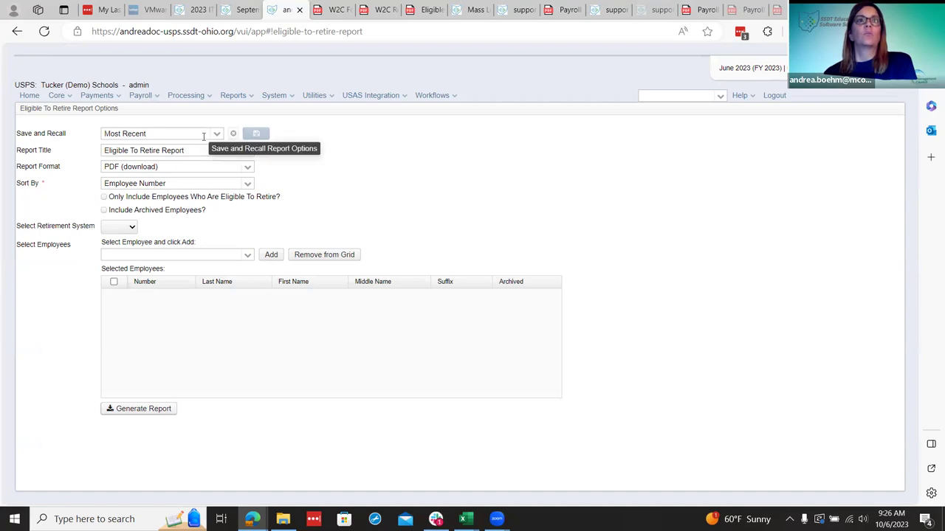
# - Examine the available report formats, sort orders and retirement systems for the Eligible To Retire Report
pyautogui.click(247, 168)
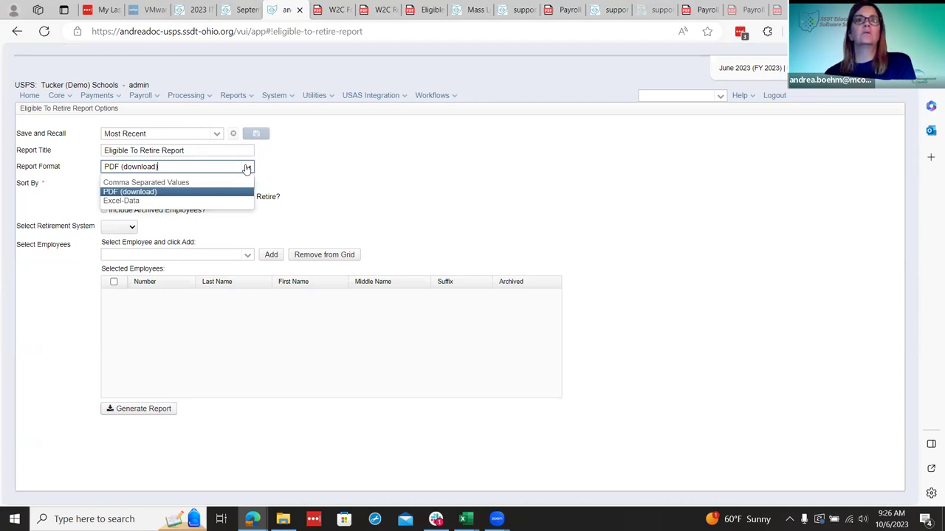
pyautogui.click(286, 161)
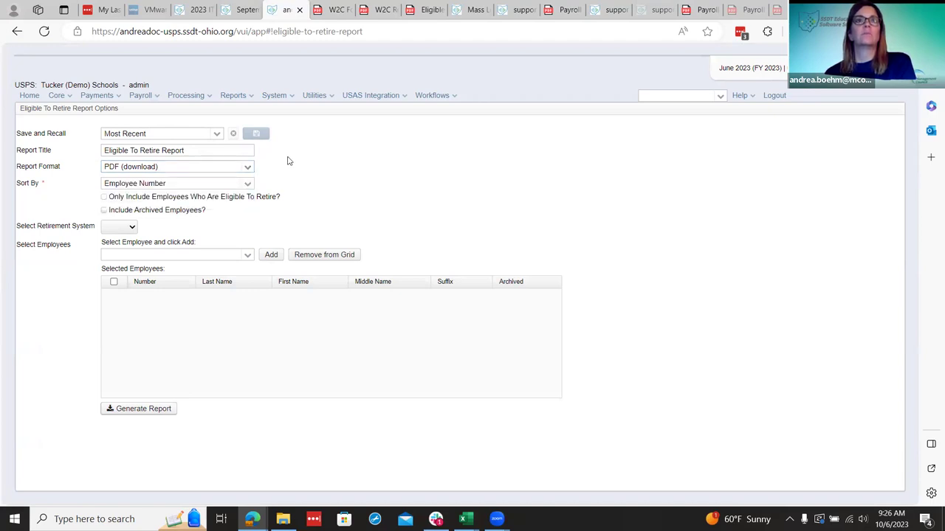
pyautogui.click(248, 185)
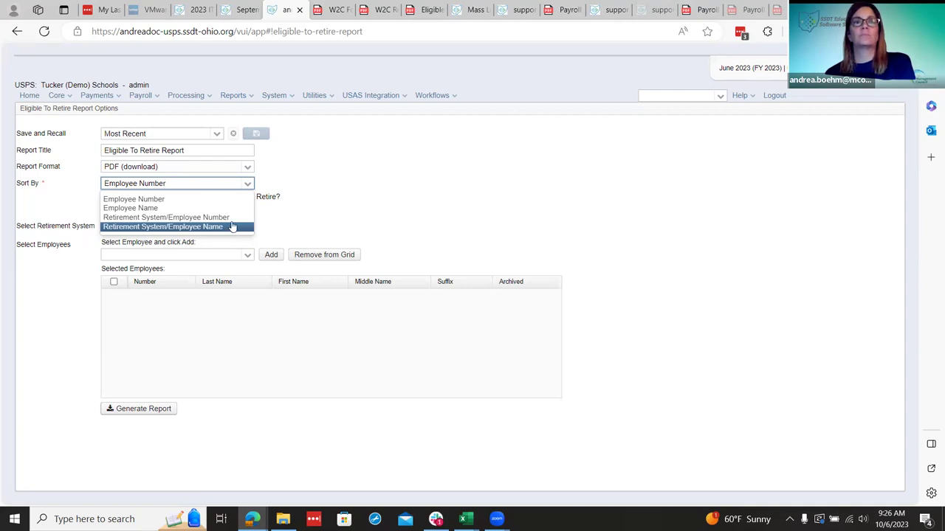
pyautogui.click(345, 160)
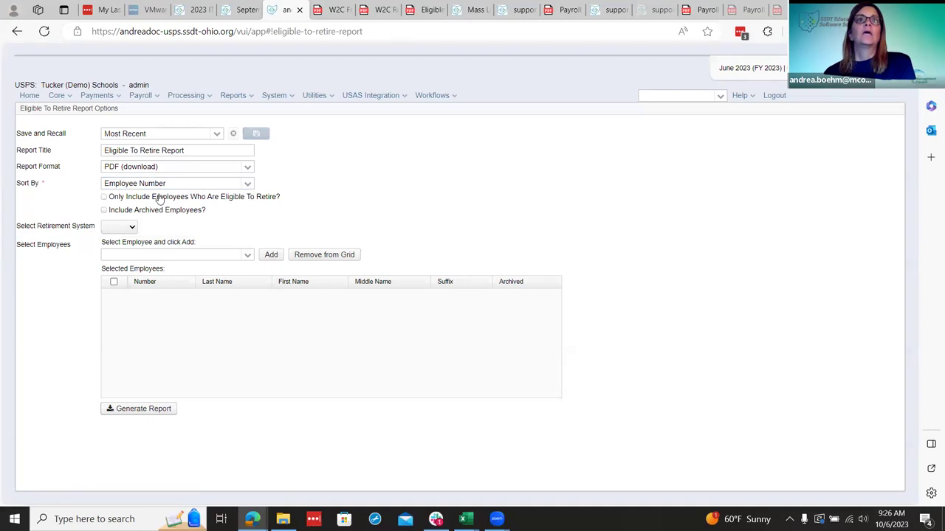
pyautogui.moveTo(160, 199)
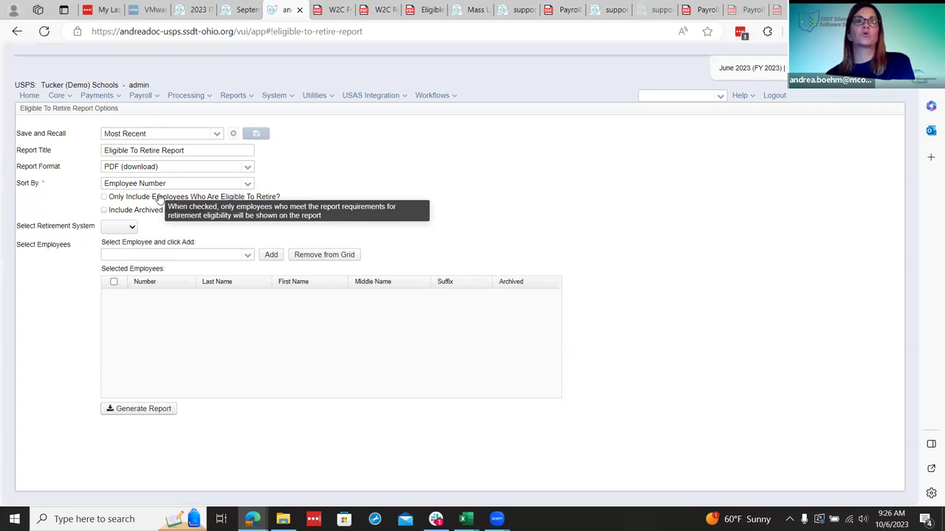
pyautogui.click(112, 227)
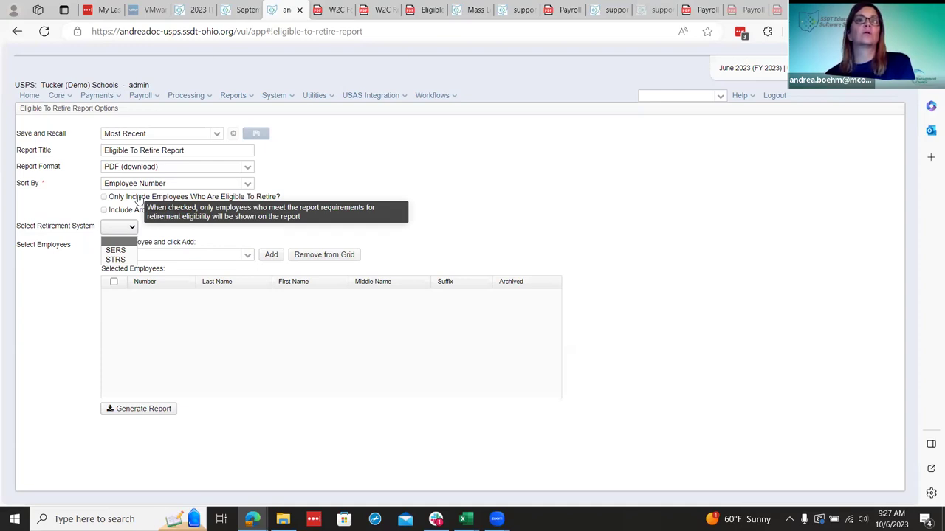
# - Restrict the report to employees who are eligible to retire, and check the retirement system and employee selection choices
pyautogui.click(104, 197)
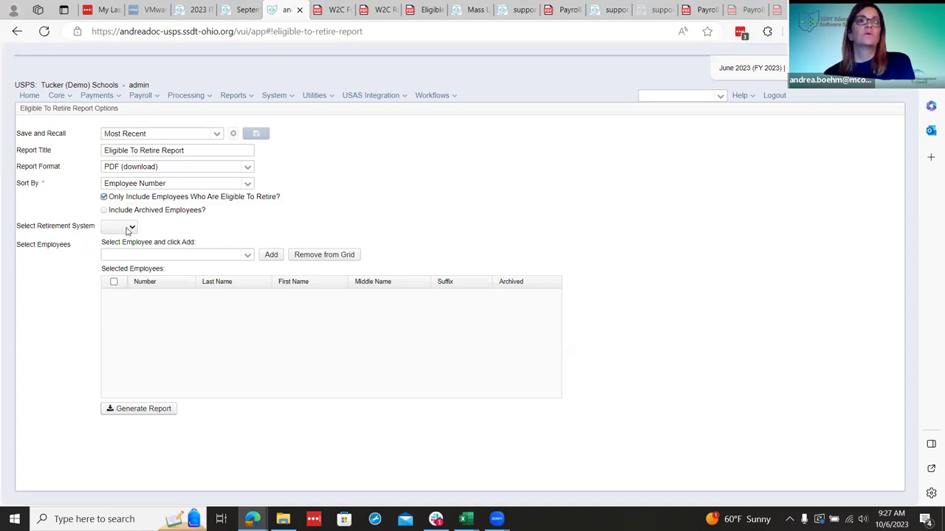
pyautogui.click(129, 231)
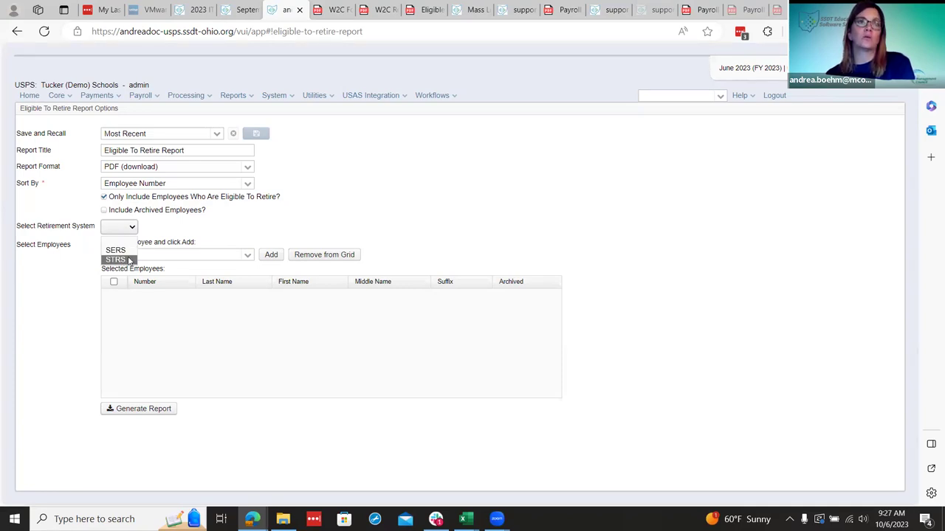
pyautogui.click(229, 220)
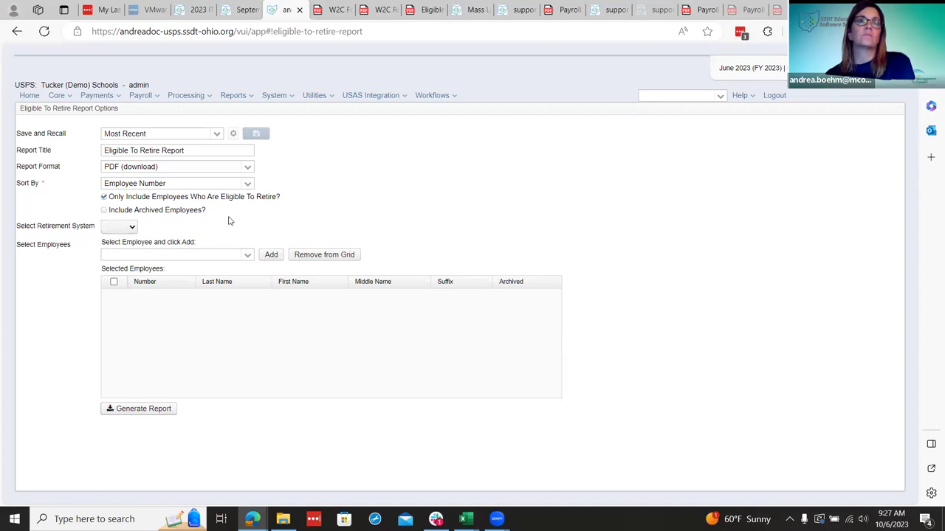
pyautogui.click(249, 258)
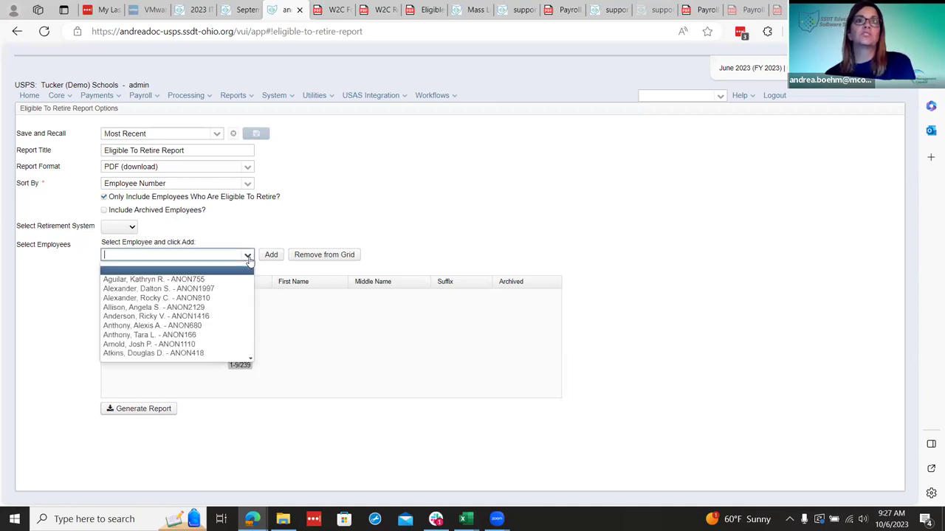
pyautogui.click(263, 216)
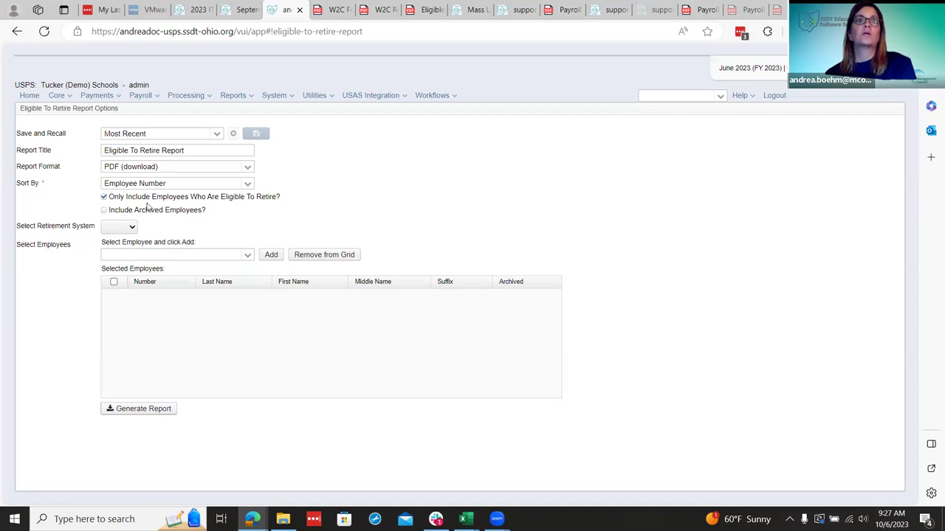
# - Generate the Eligible To Retire Report as a PDF and open the downloaded file at the employee listing on page 2
pyautogui.click(135, 411)
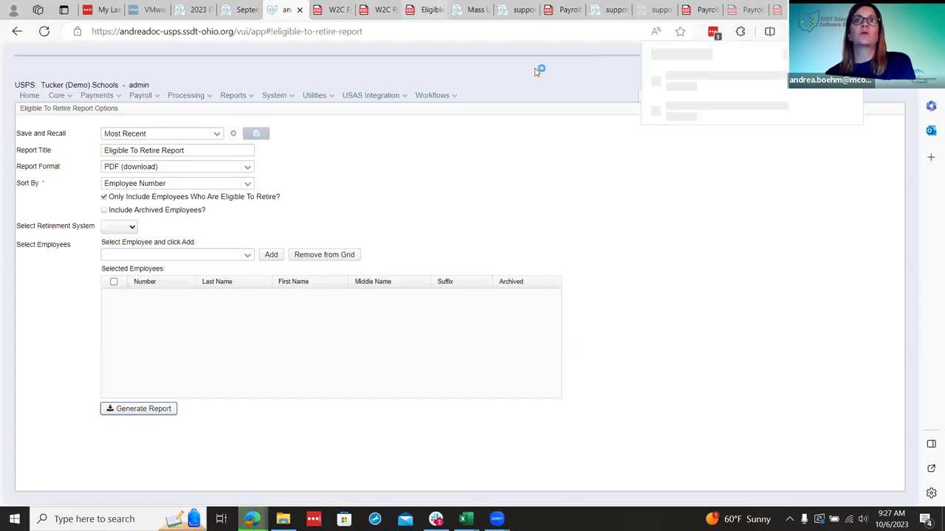
pyautogui.click(703, 77)
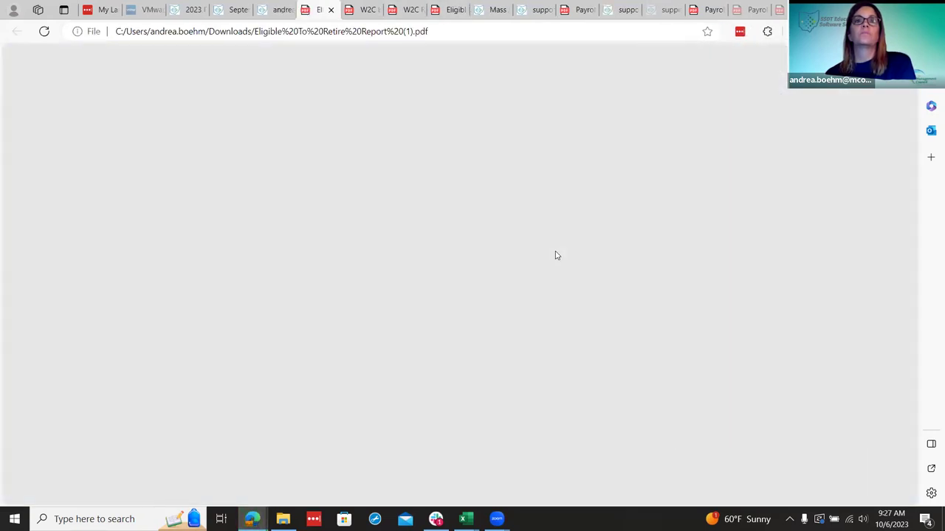
pyautogui.scroll(-6, 555, 255)
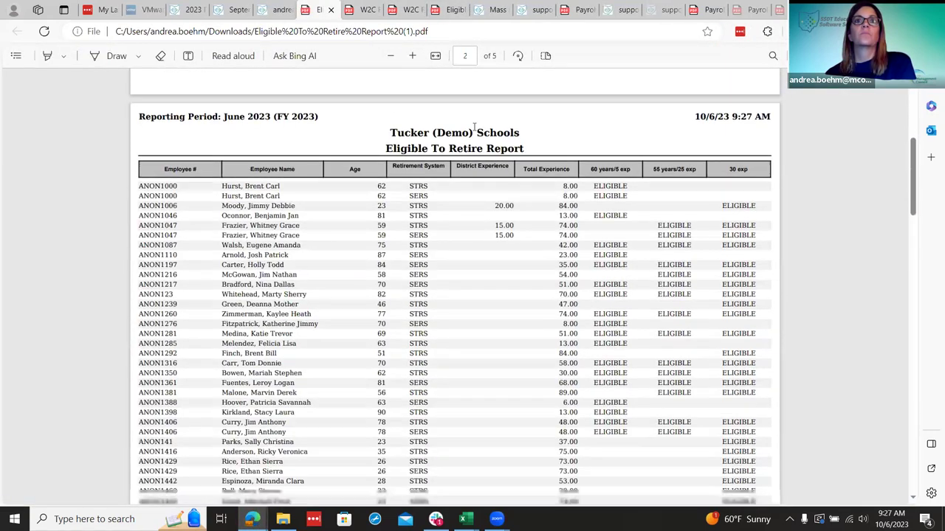
pyautogui.click(411, 55)
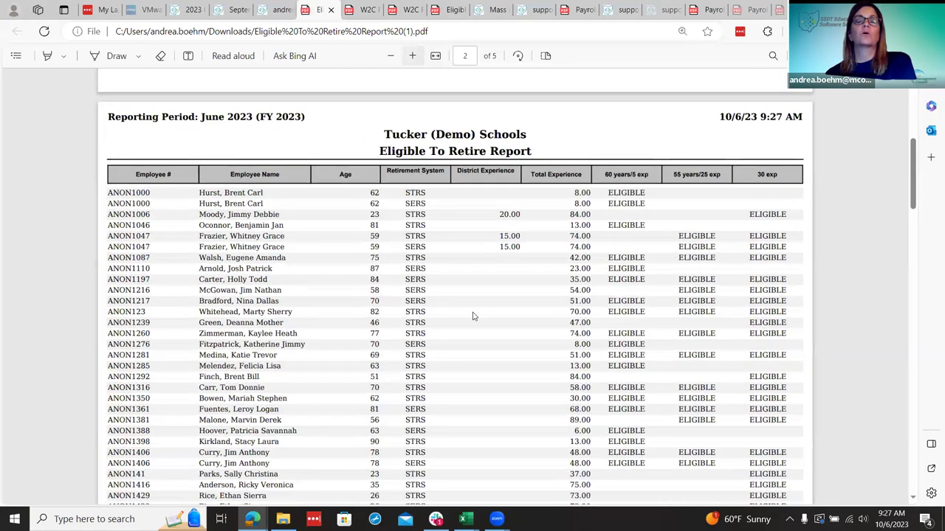
pyautogui.hotkey('ctrl', '+')
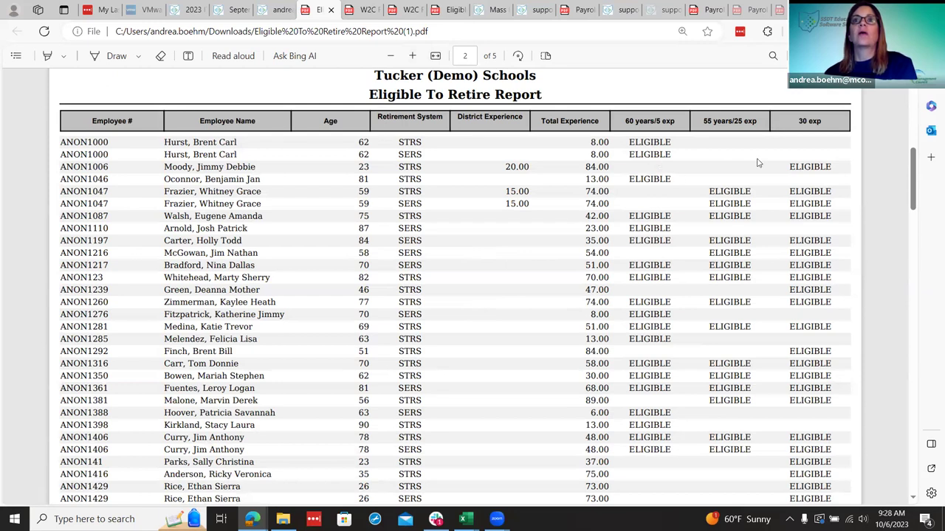
# - Place the earlier unrestricted Eligible To Retire Report beside the new one and compare their employee listings
pyautogui.moveTo(450, 10); pyautogui.dragTo(353, 10)
pyautogui.click(322, 9)
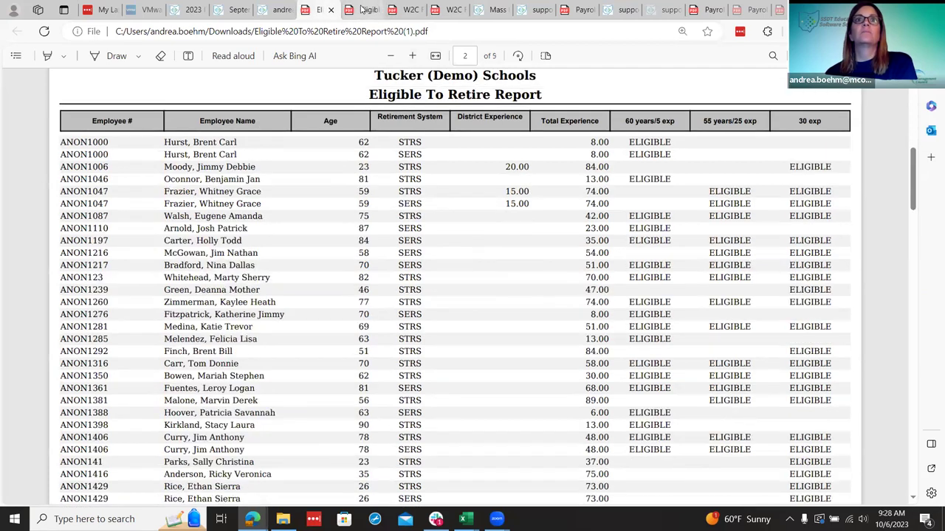
pyautogui.click(359, 9)
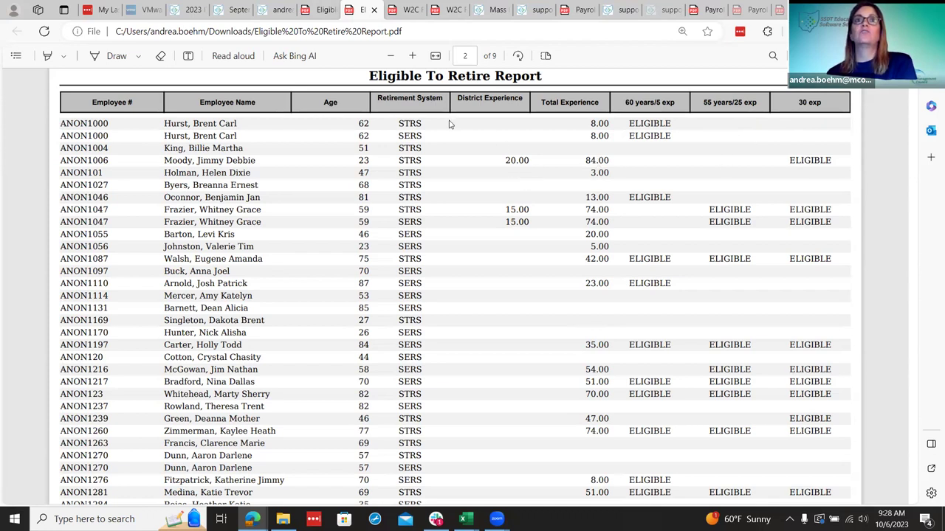
pyautogui.click(326, 10)
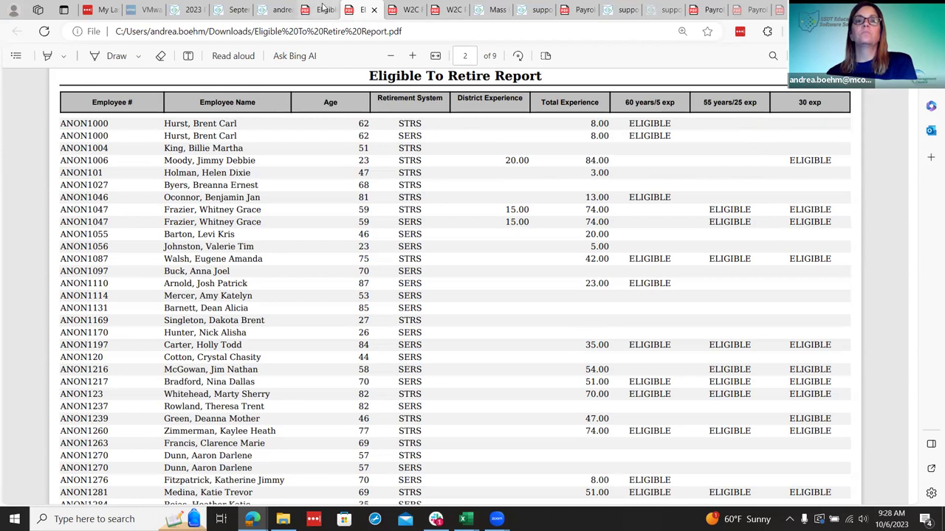
# - Open the Eligible To Retire Report page of the USPS wiki documentation from the Reports section of the user manual
pyautogui.click(281, 10)
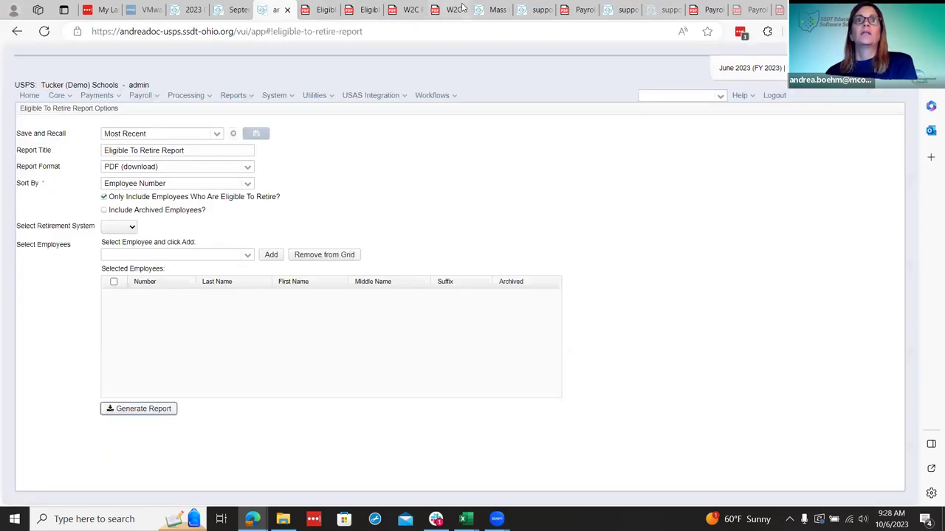
pyautogui.click(483, 9)
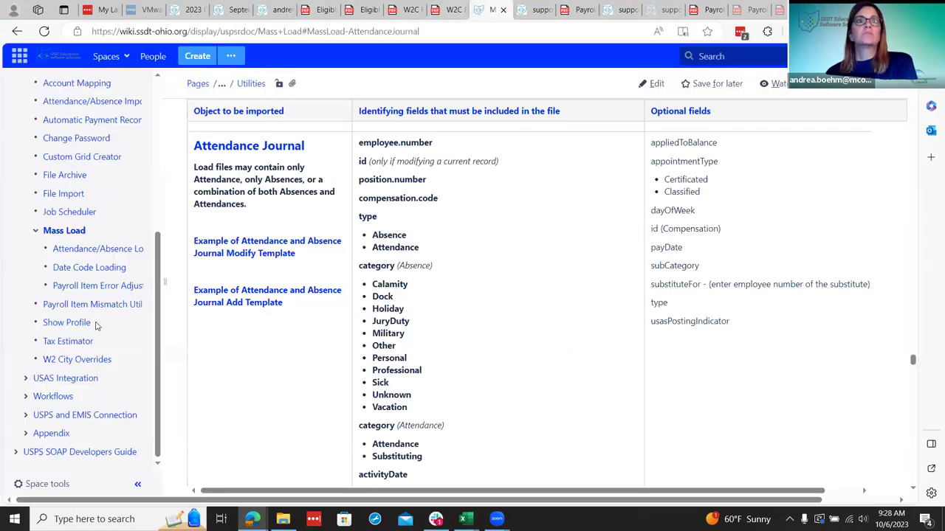
pyautogui.scroll(3, 44, 214)
pyautogui.click(27, 212)
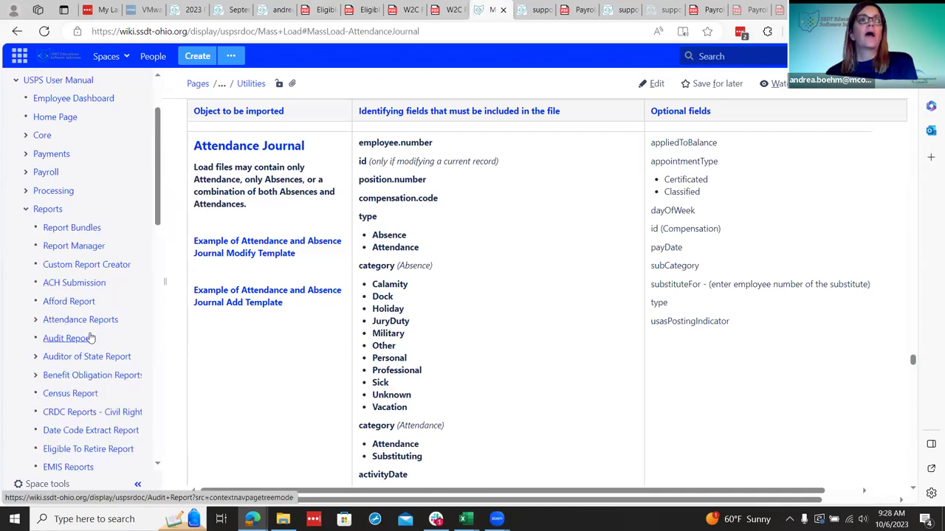
pyautogui.scroll(-5, 83, 332)
pyautogui.scroll(-1, 70, 353)
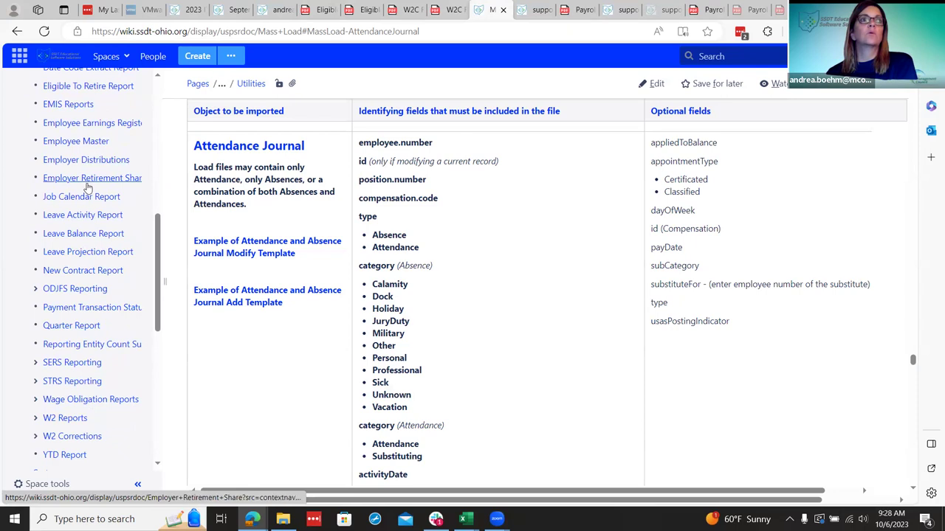
pyautogui.click(94, 86)
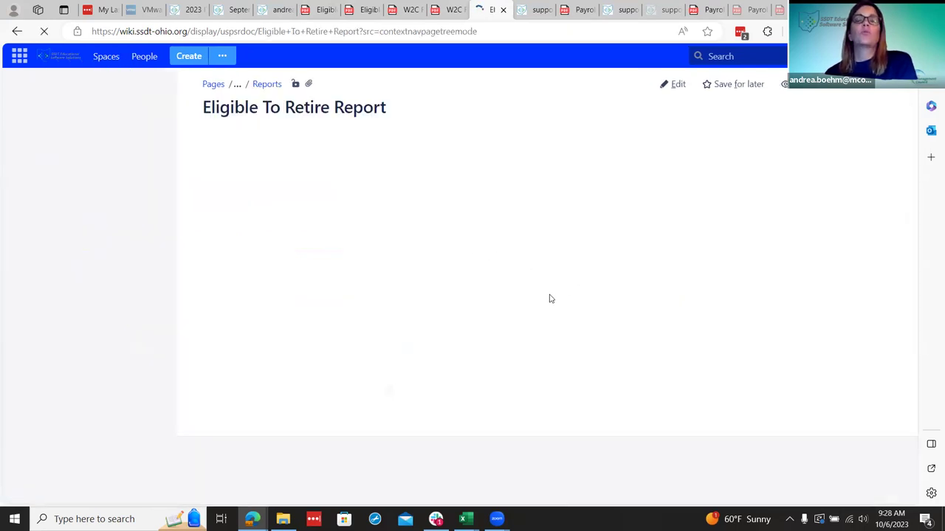
# - Find the documentation section explaining how the report pulls data to determine employees eligible for retirement
pyautogui.scroll(-4, 548, 310)
pyautogui.scroll(-15, 546, 336)
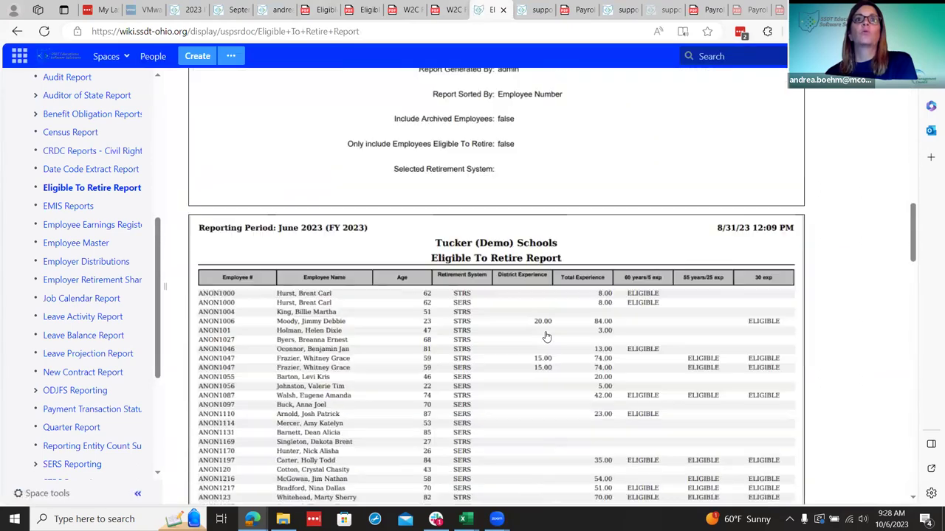
pyautogui.scroll(-15, 545, 332)
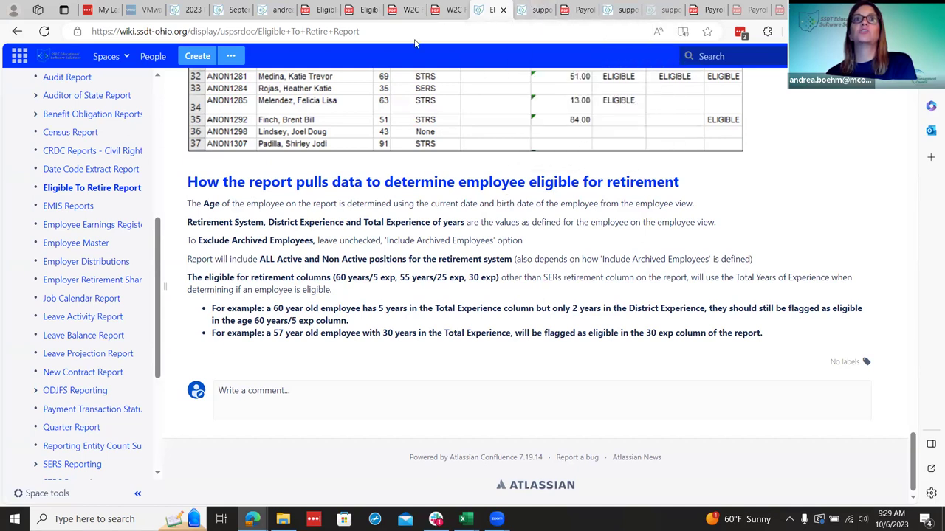
# - Compare the documented age, experience and retirement eligibility rules with the columns of the unrestricted Eligible To Retire Report PDF
pyautogui.hotkey('ctrl', '7')
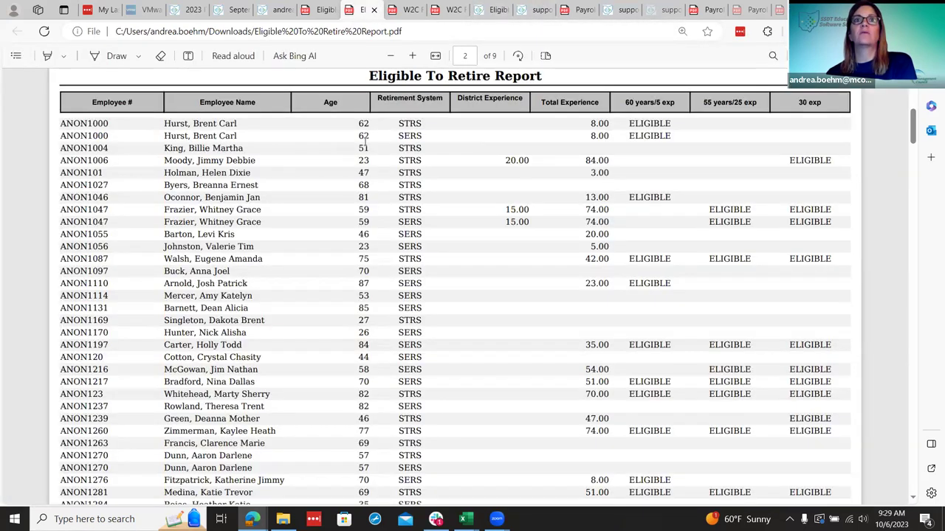
pyautogui.click(493, 9)
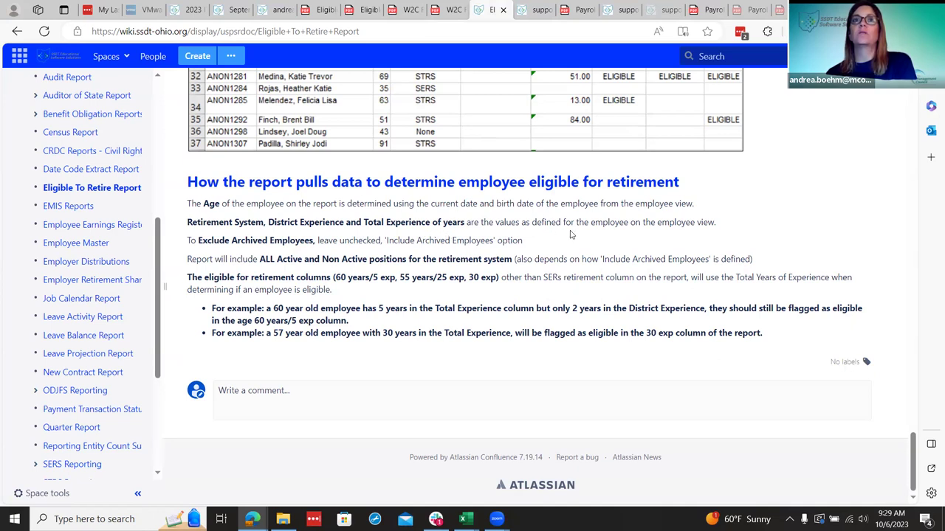
pyautogui.click(372, 7)
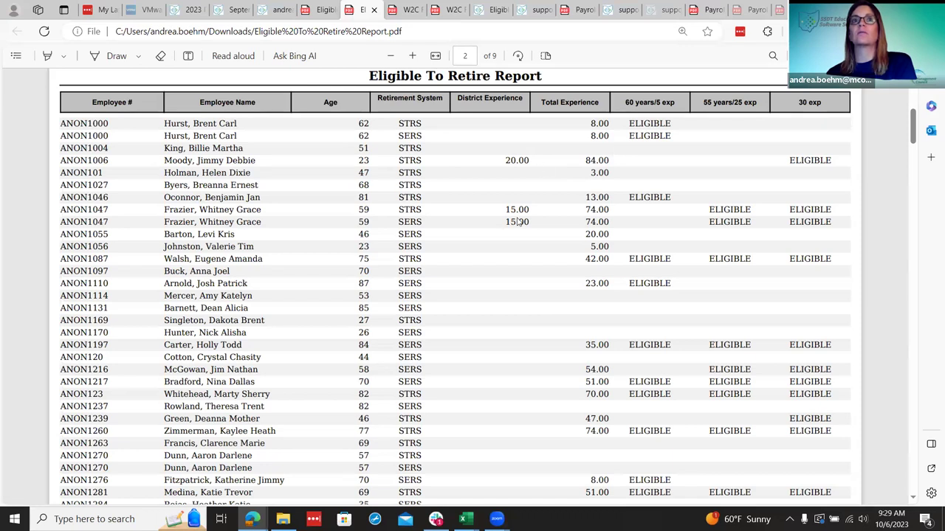
pyautogui.click(494, 8)
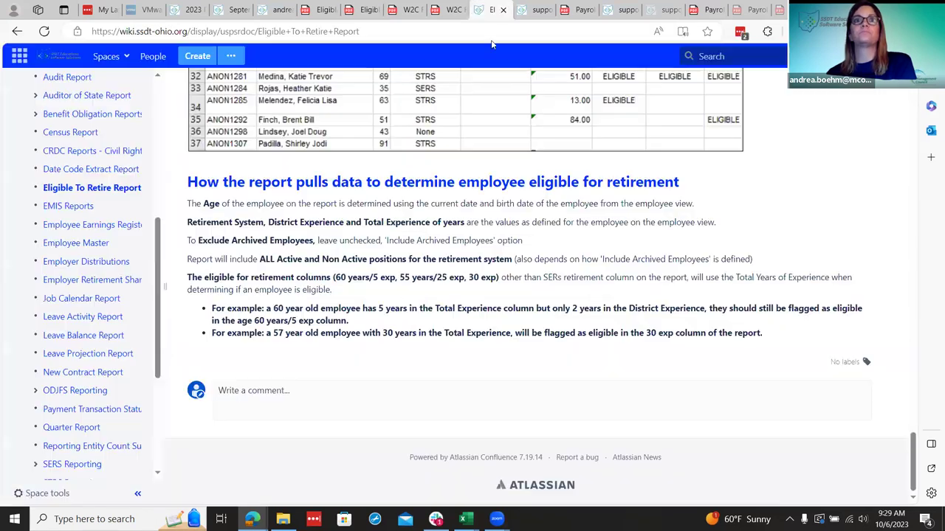
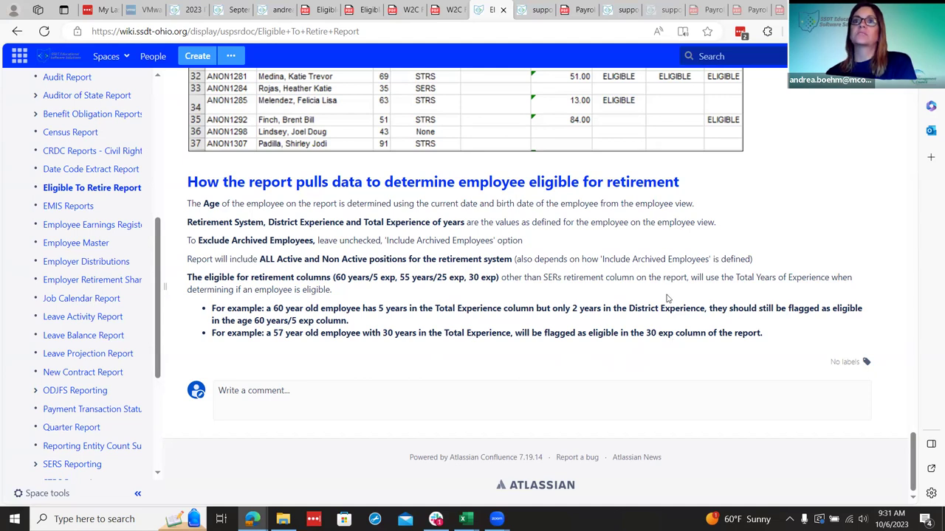
pyautogui.click(367, 9)
pyautogui.scroll(1, 497, 309)
pyautogui.scroll(-1, 498, 309)
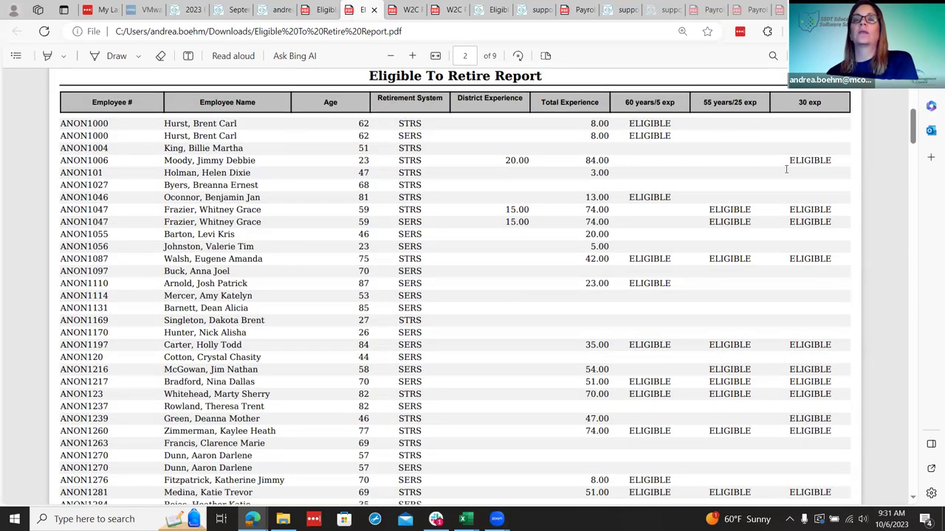
pyautogui.click(490, 8)
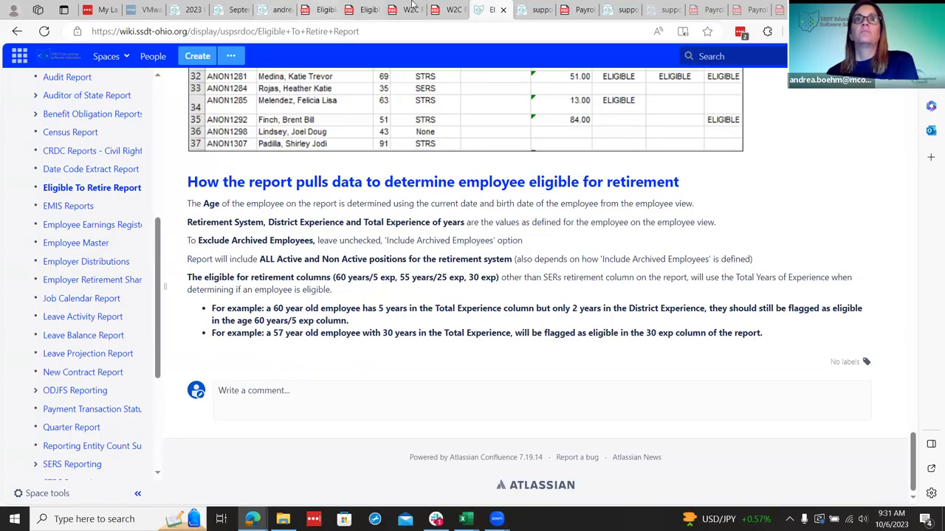
pyautogui.click(367, 9)
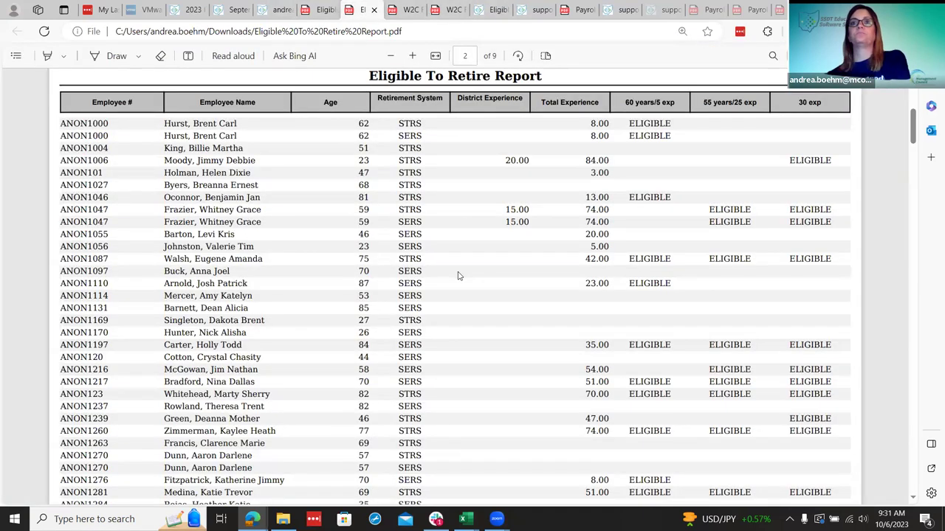
# - Review the rest of the report's employee listing and examine the Report Summary totals on page 9
pyautogui.scroll(3, 442, 310)
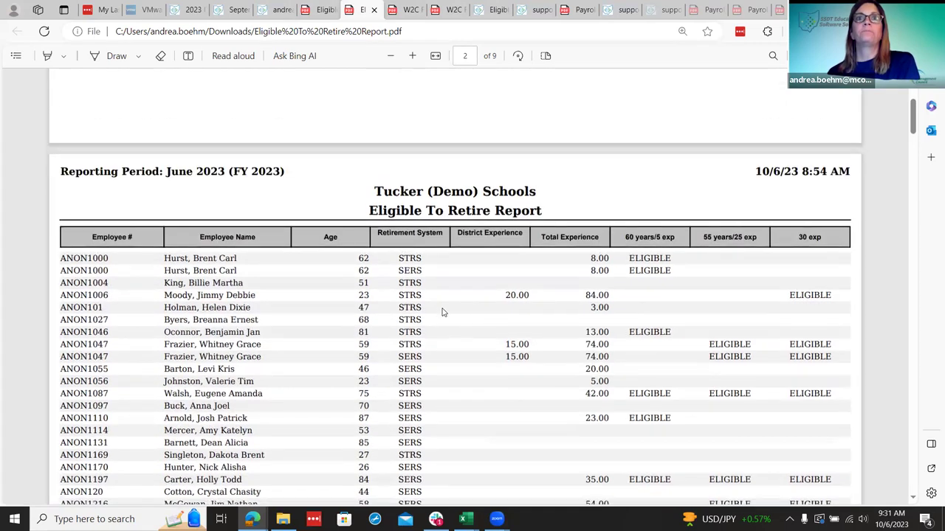
pyautogui.scroll(-20, 441, 311)
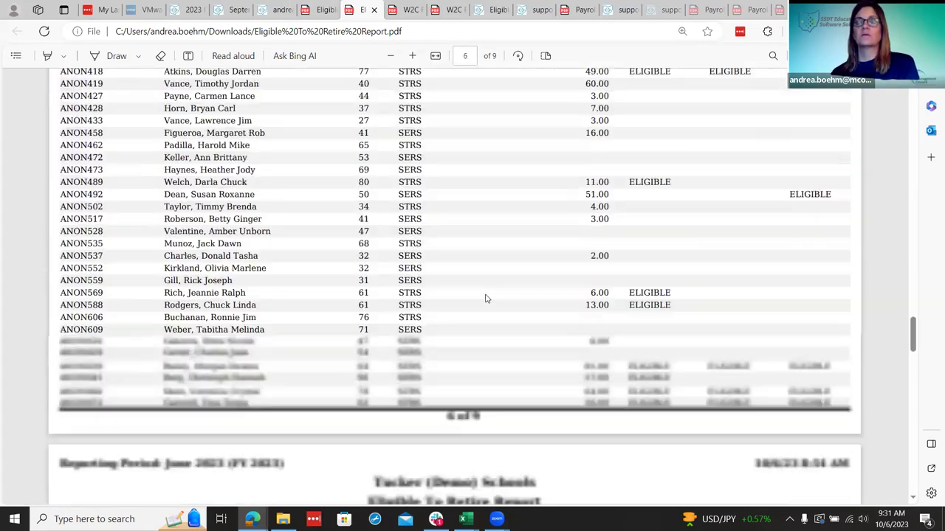
pyautogui.scroll(-20, 485, 298)
pyautogui.scroll(5, 491, 287)
pyautogui.scroll(-2, 494, 288)
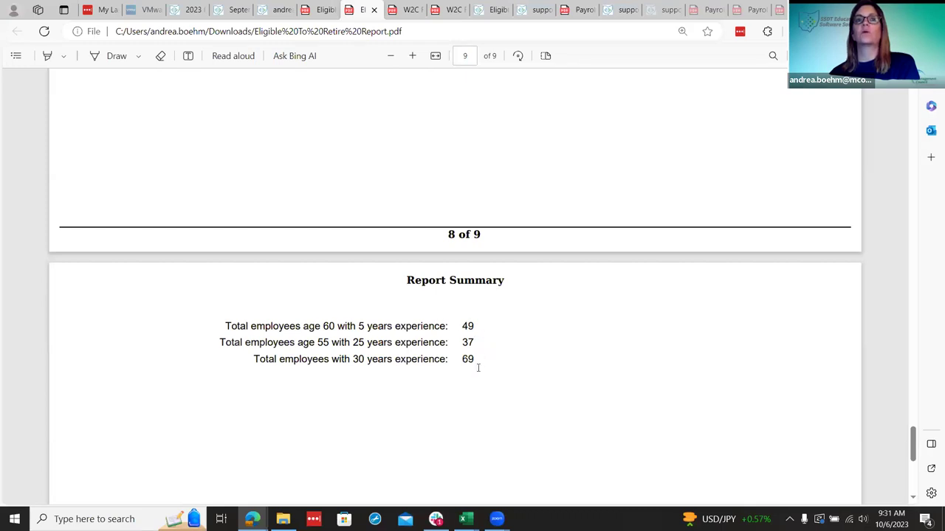
pyautogui.scroll(2, 433, 299)
pyautogui.scroll(-2, 433, 298)
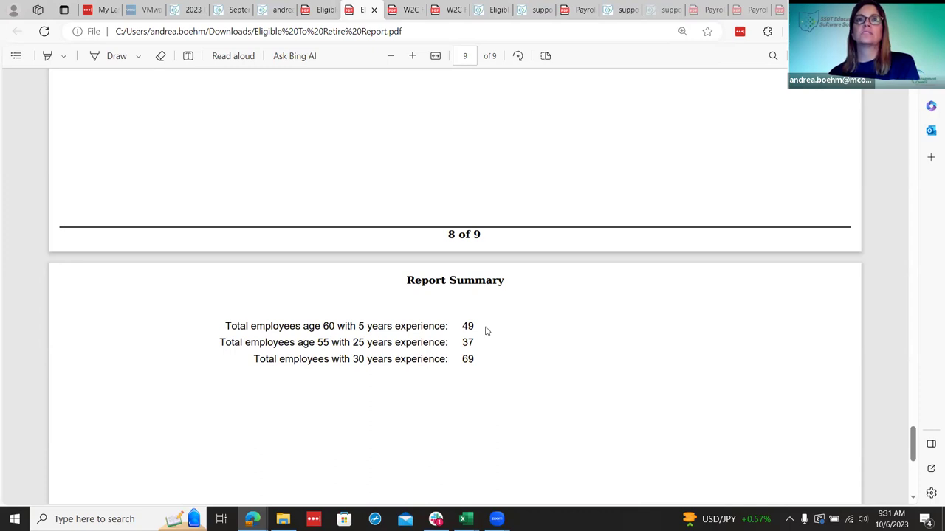
pyautogui.scroll(3, 485, 331)
pyautogui.scroll(2, 486, 331)
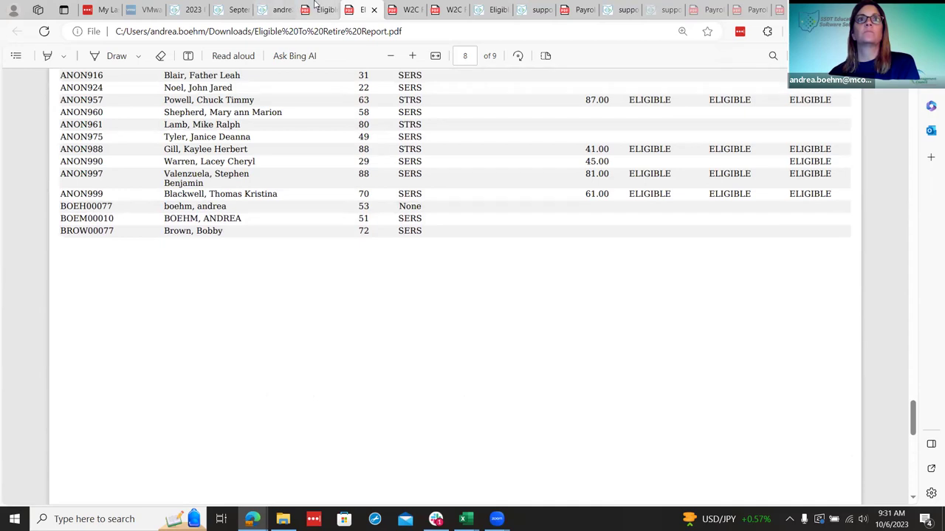
# - Check the September 2023 recap's new features, return to USPS and open the W2C Records under W2 Corrections
pyautogui.click(237, 5)
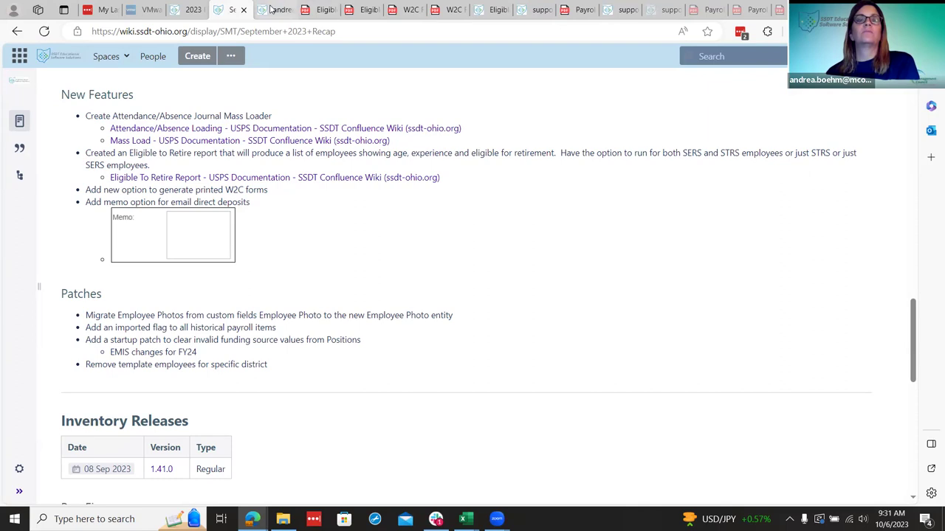
pyautogui.click(272, 9)
pyautogui.click(235, 95)
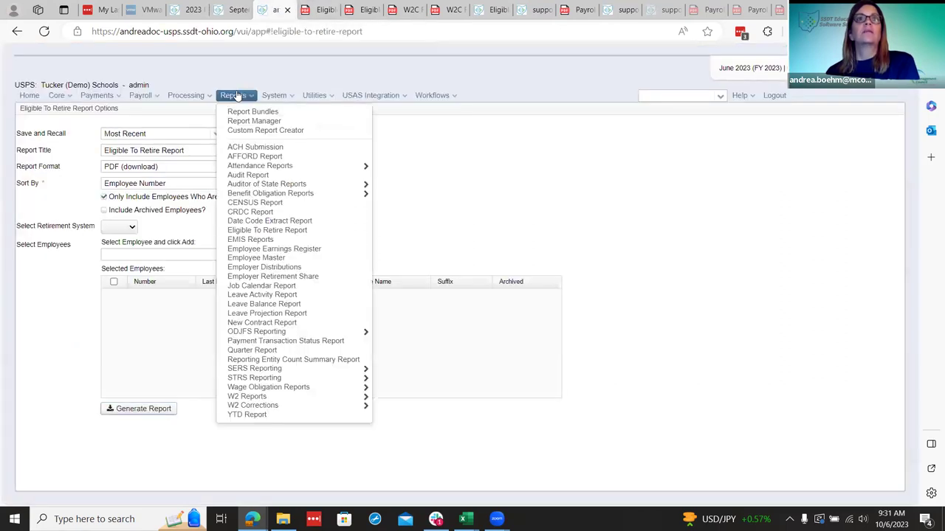
pyautogui.moveTo(330, 369)
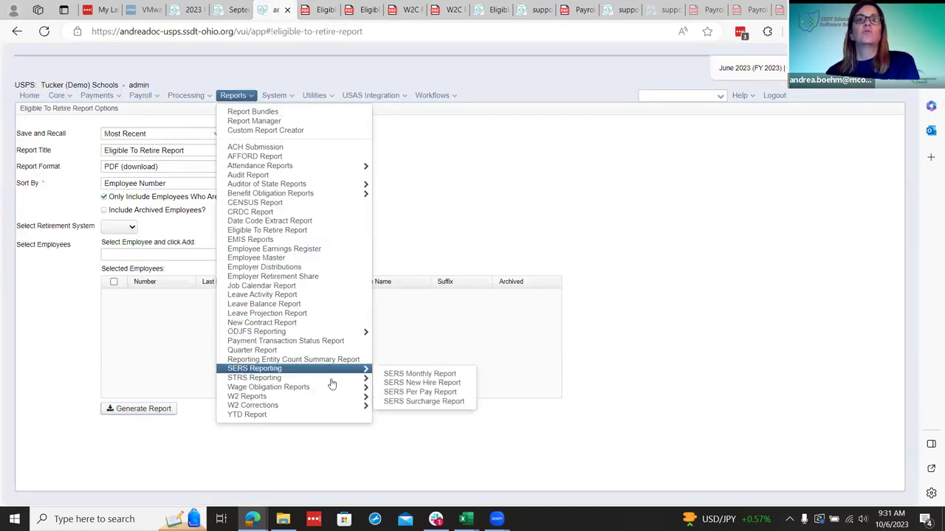
pyautogui.moveTo(337, 408)
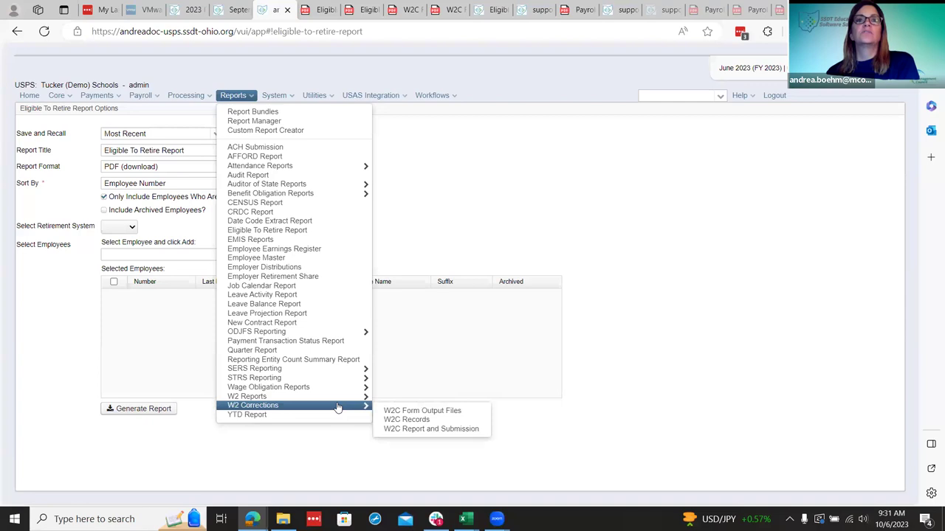
pyautogui.click(404, 420)
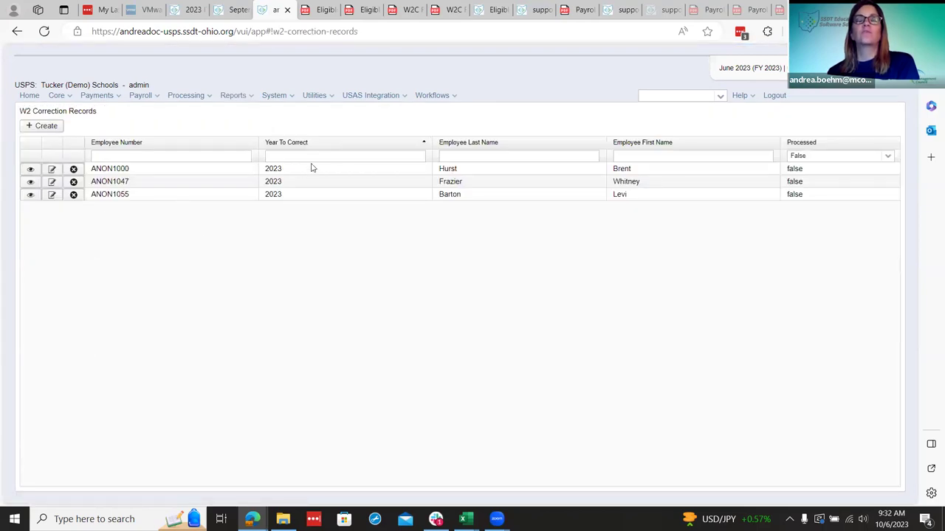
# - Open the W2C Report and Submission options under W2 Corrections
pyautogui.click(232, 96)
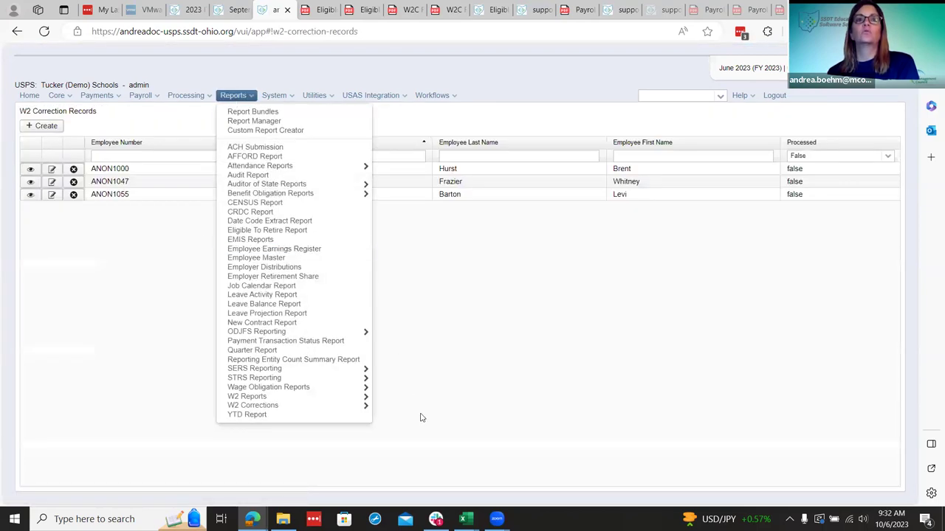
pyautogui.moveTo(368, 407)
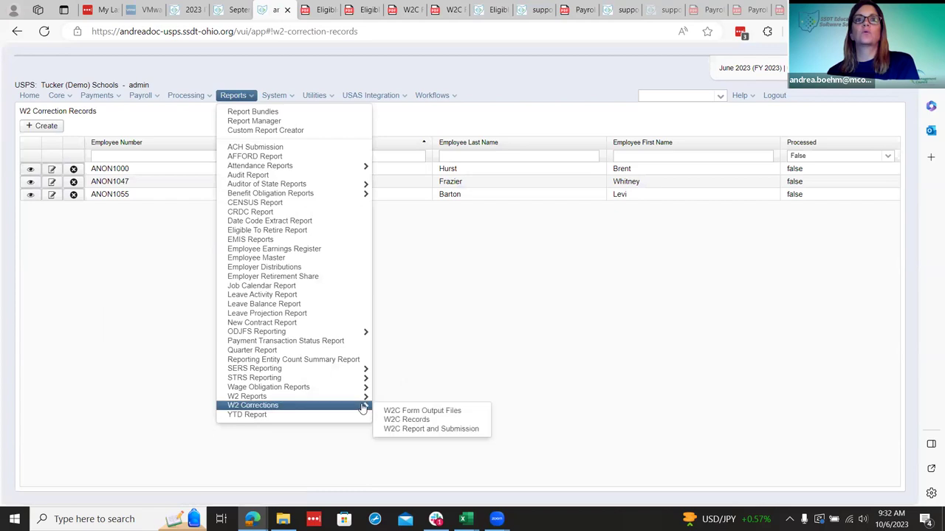
pyautogui.click(403, 432)
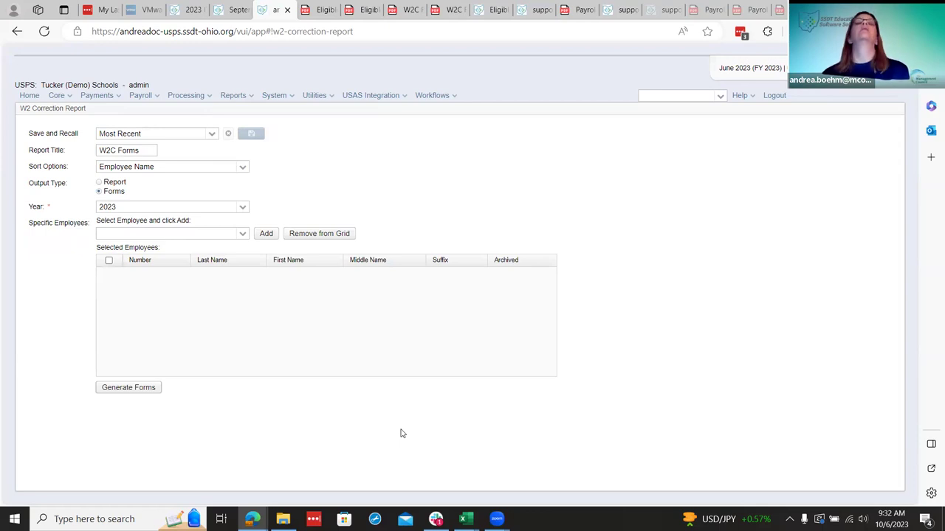
pyautogui.click(248, 95)
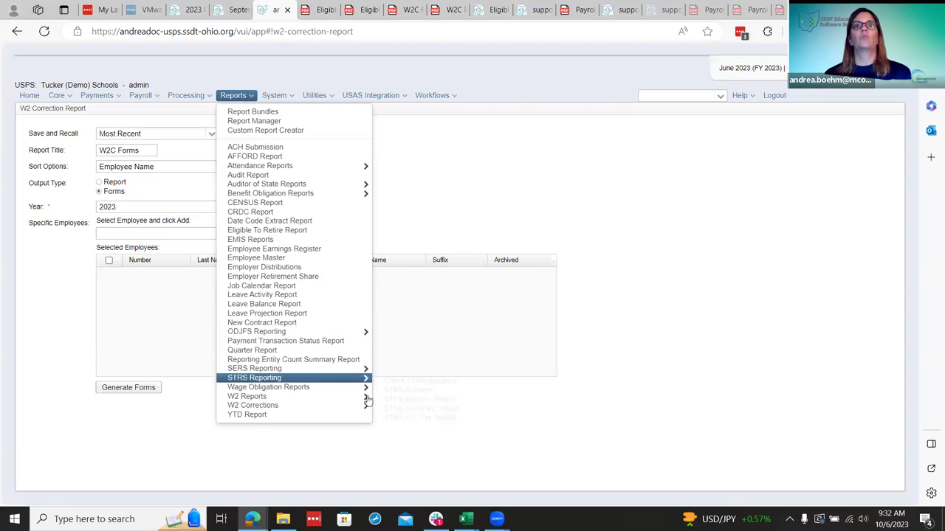
pyautogui.moveTo(372, 408)
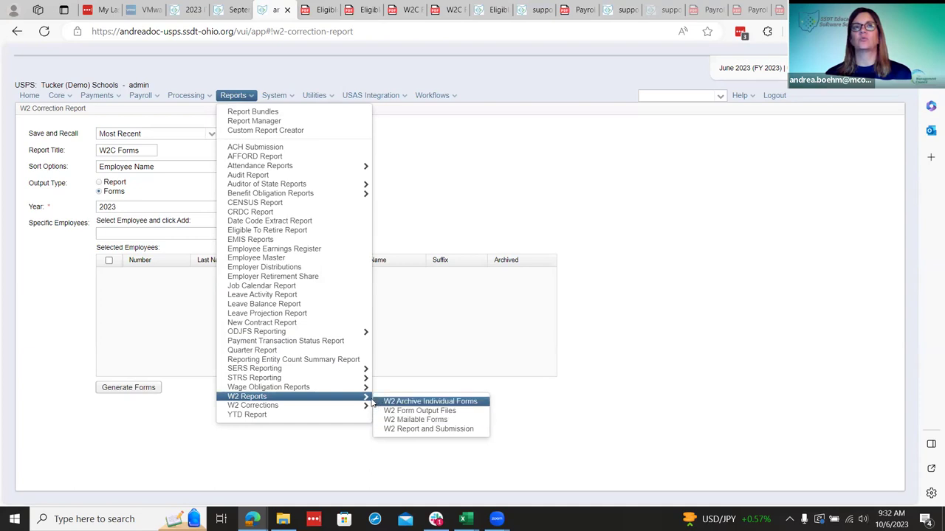
pyautogui.click(418, 211)
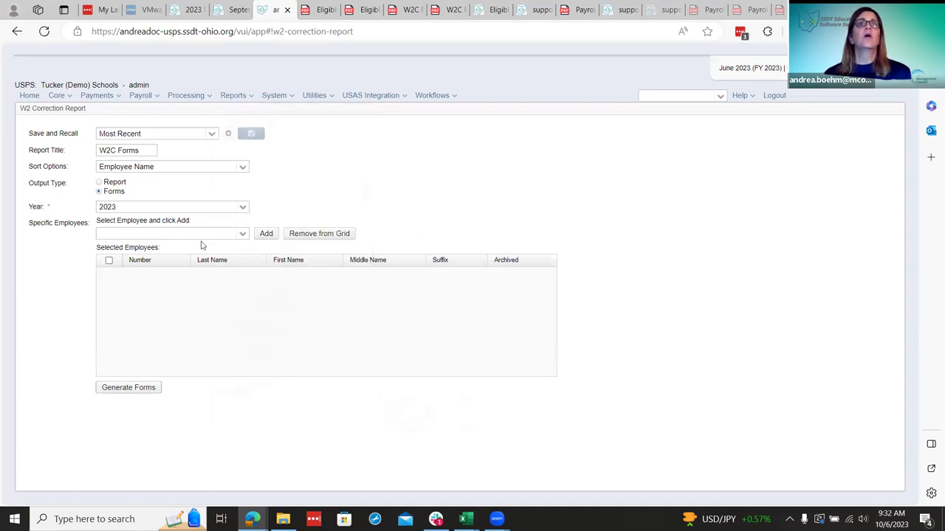
# - Set the W2 Correction output type to Report and check the specific employee choices, leaving the selection blank
pyautogui.click(98, 182)
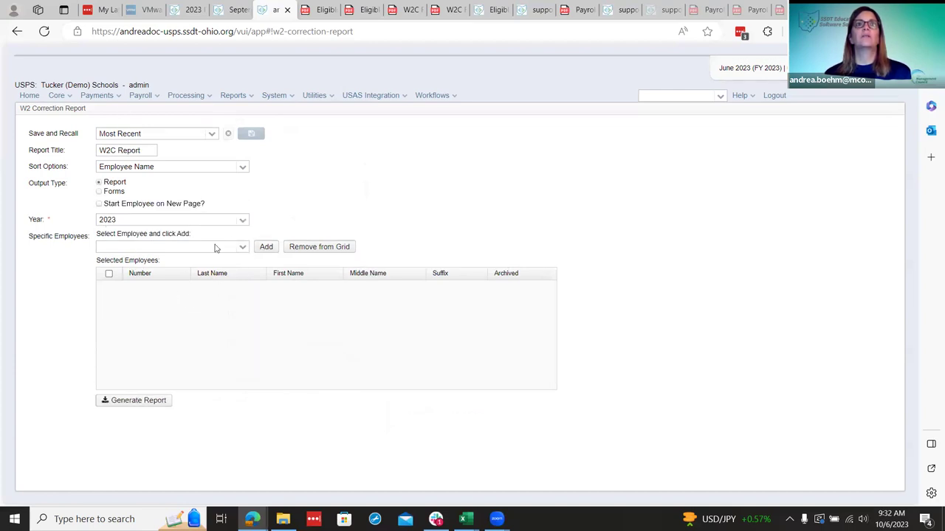
pyautogui.moveTo(171, 262)
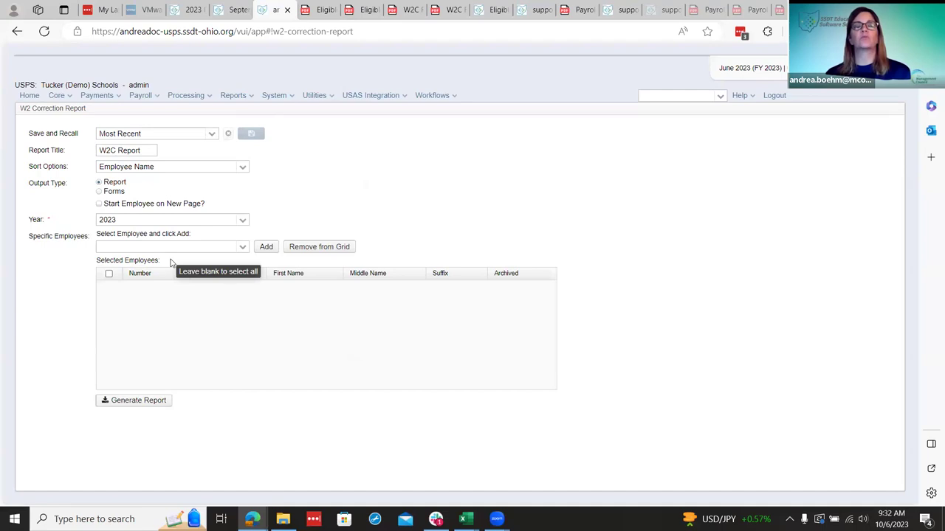
pyautogui.click(241, 248)
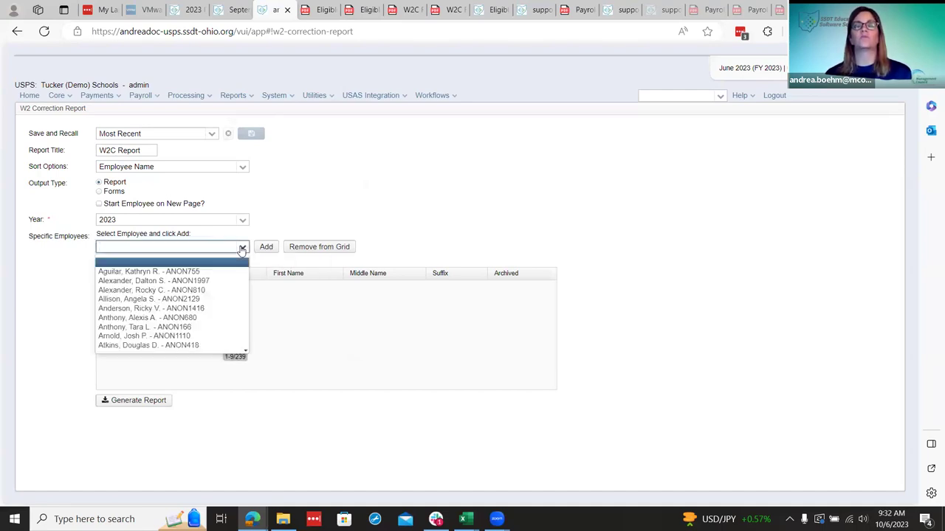
pyautogui.click(241, 249)
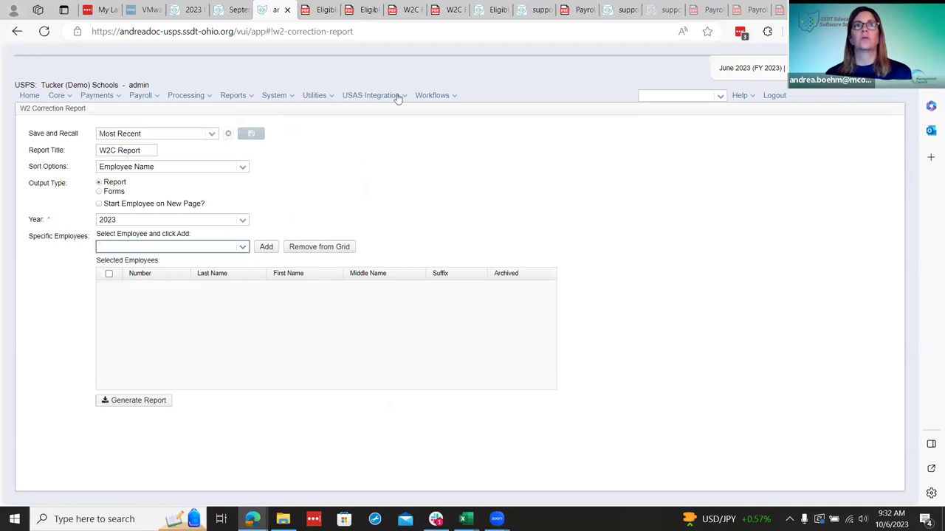
# - Close the two Eligible To Retire Report PDFs and bring the W2C Report PDF ahead of the W2C Forms PDF
pyautogui.click(369, 9)
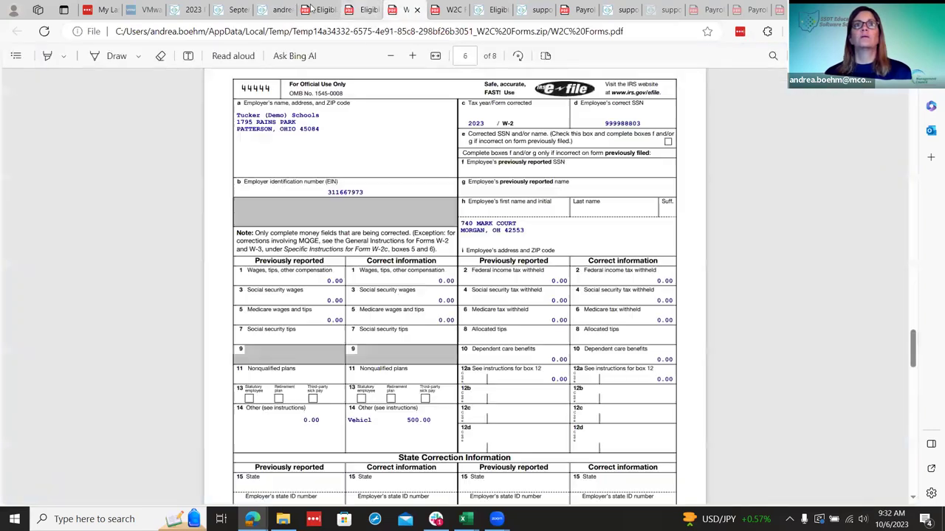
pyautogui.click(310, 8)
pyautogui.click(330, 10)
pyautogui.click(330, 10)
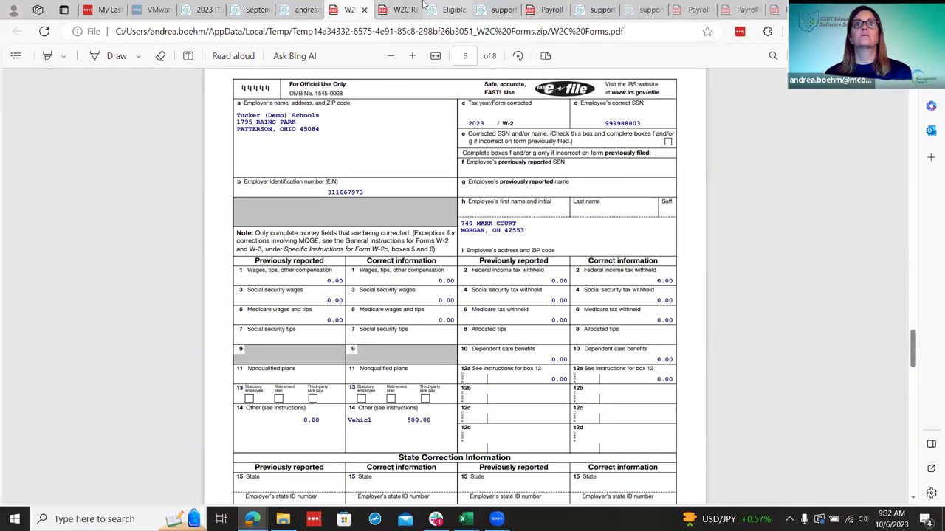
pyautogui.click(393, 6)
pyautogui.moveTo(394, 6); pyautogui.dragTo(347, 9)
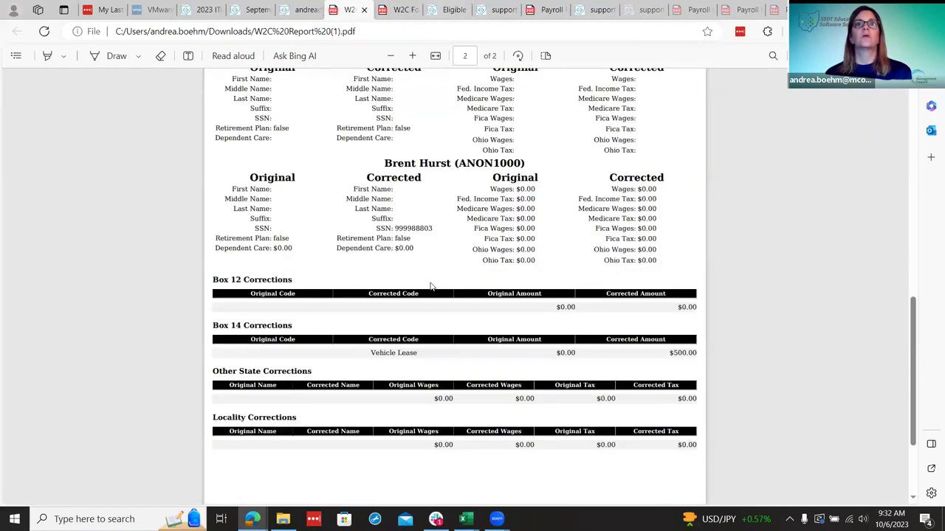
# - Examine page 2 of the W2C Report enlarged, comparing original and corrected employee values and the Box 12, Box 14, state and locality corrections
pyautogui.scroll(3, 432, 286)
pyautogui.scroll(-1, 432, 286)
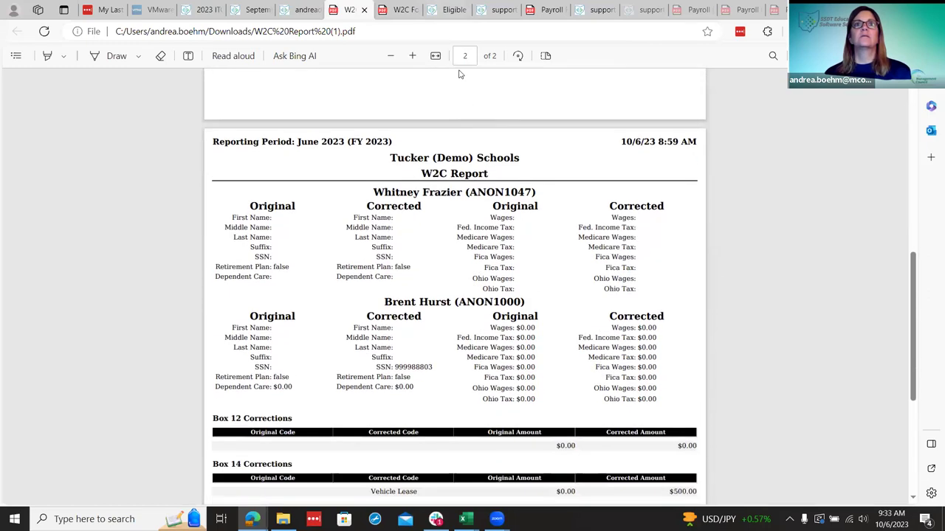
pyautogui.click(411, 55)
pyautogui.click(412, 55)
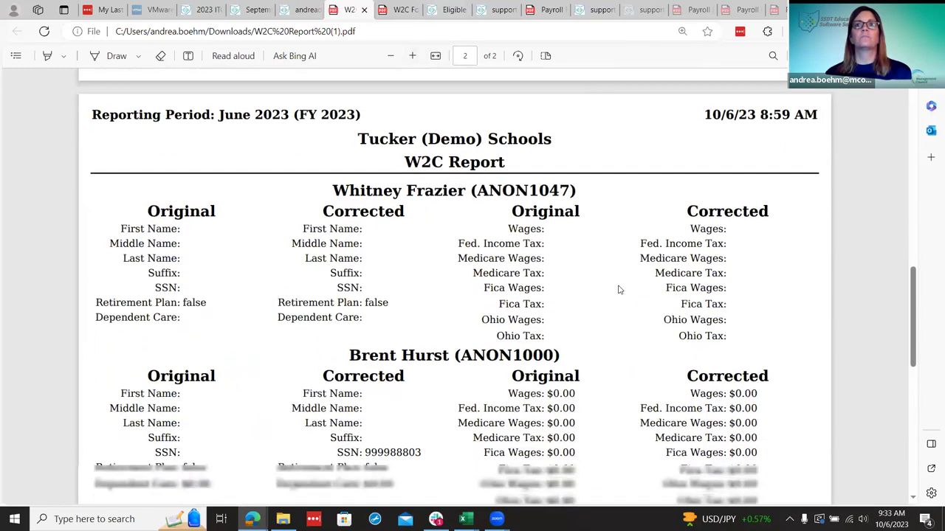
pyautogui.scroll(-1, 619, 290)
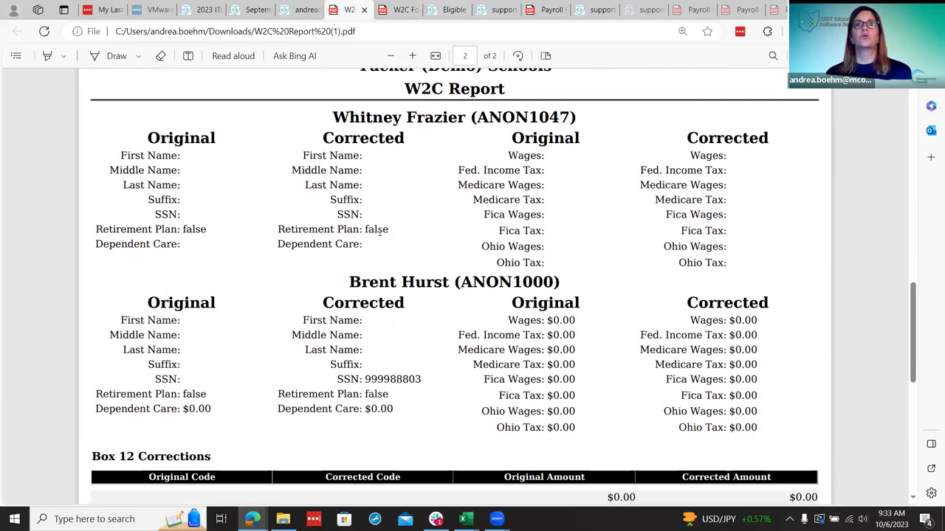
pyautogui.scroll(-4, 400, 286)
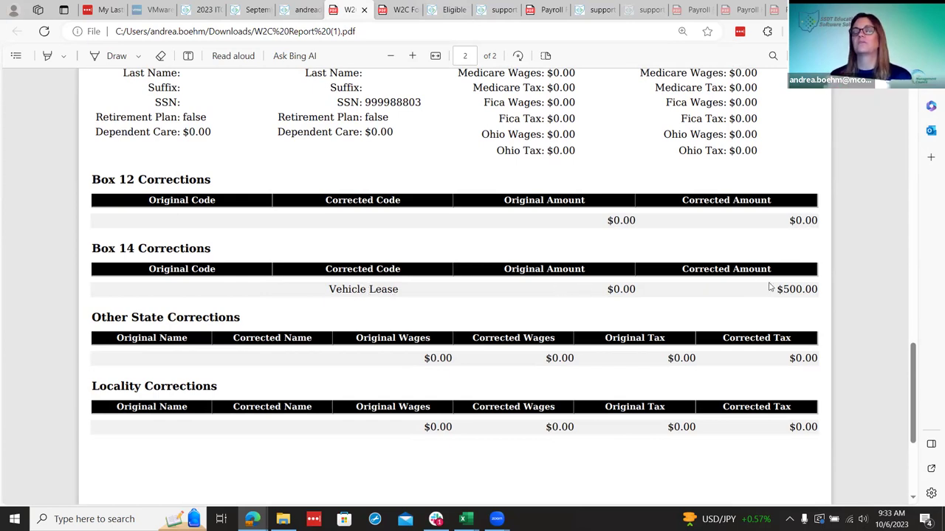
pyautogui.scroll(1, 773, 295)
pyautogui.scroll(-1, 772, 310)
pyautogui.scroll(1, 772, 320)
pyautogui.scroll(-2, 772, 321)
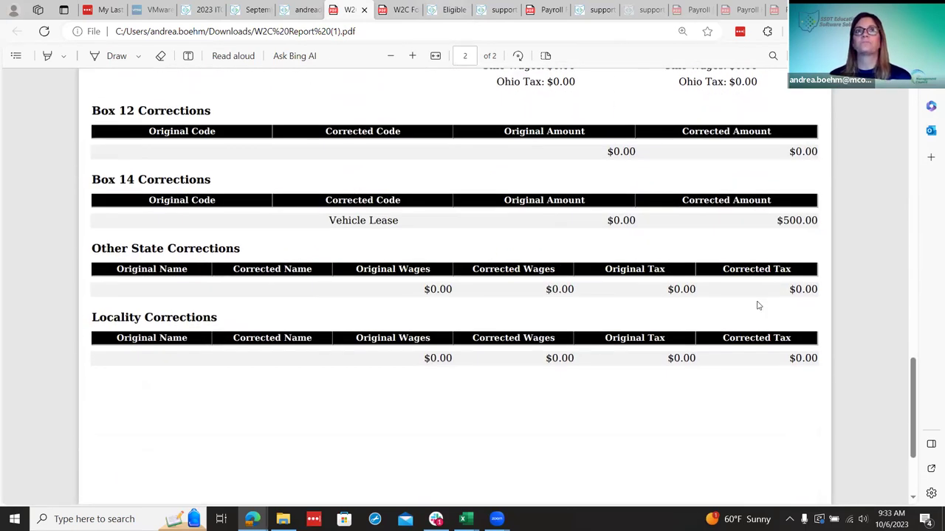
# - Return to the W2 Correction Report options and check the available sort options, keeping Employee Name
pyautogui.moveTo(315, 5)
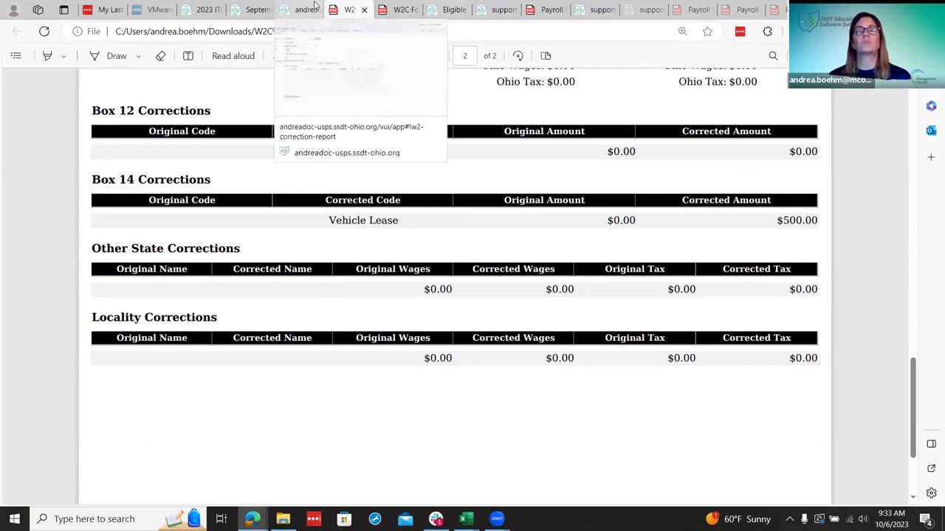
pyautogui.click(315, 6)
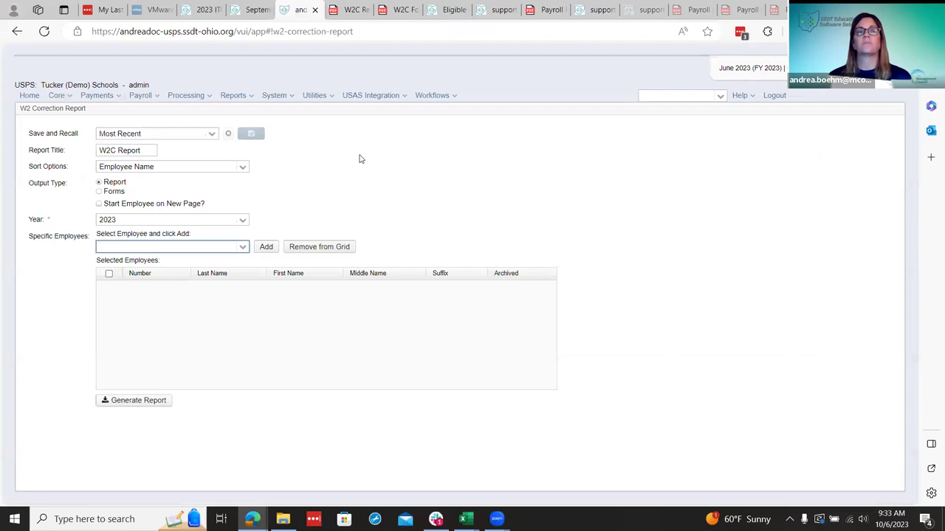
pyautogui.click(241, 168)
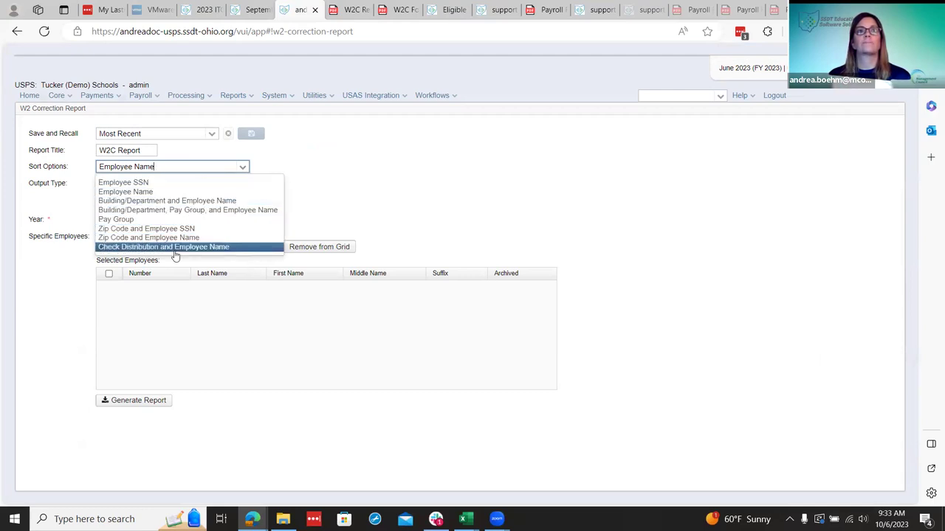
pyautogui.click(363, 144)
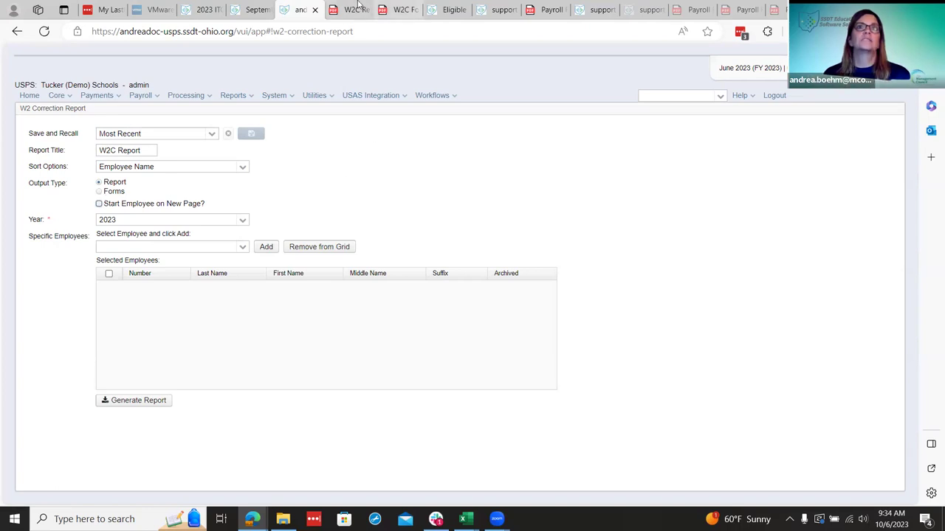
pyautogui.click(356, 9)
pyautogui.click(299, 8)
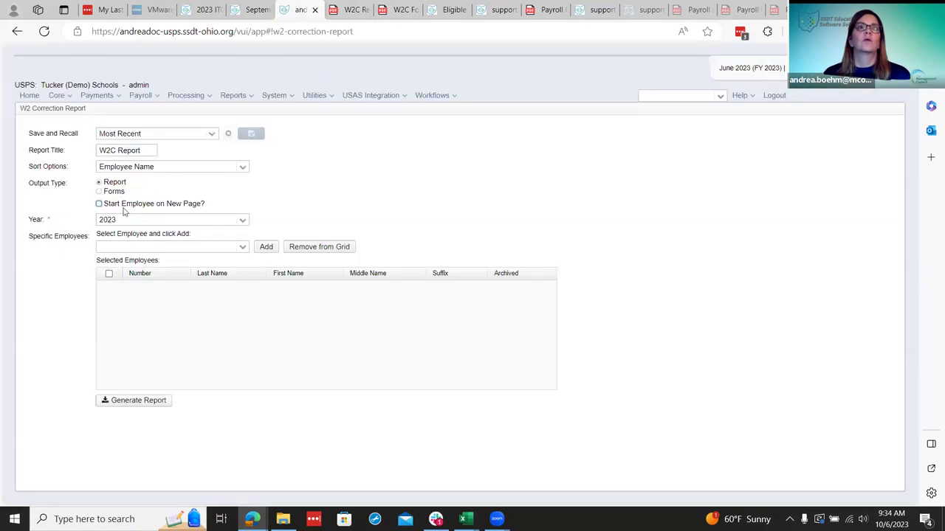
# - Generate the 2023 W2C forms with the Forms output type and open W2C Form Output Files under W2 Corrections
pyautogui.click(99, 192)
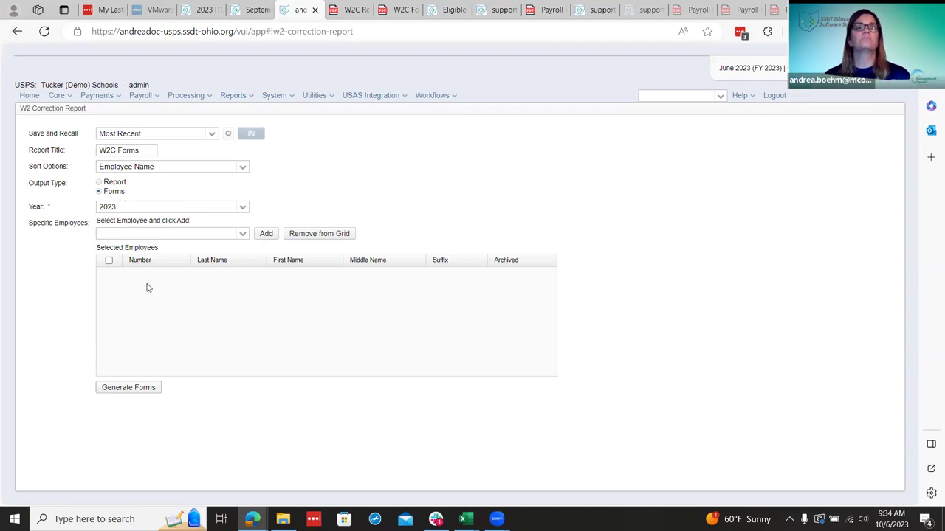
pyautogui.click(129, 387)
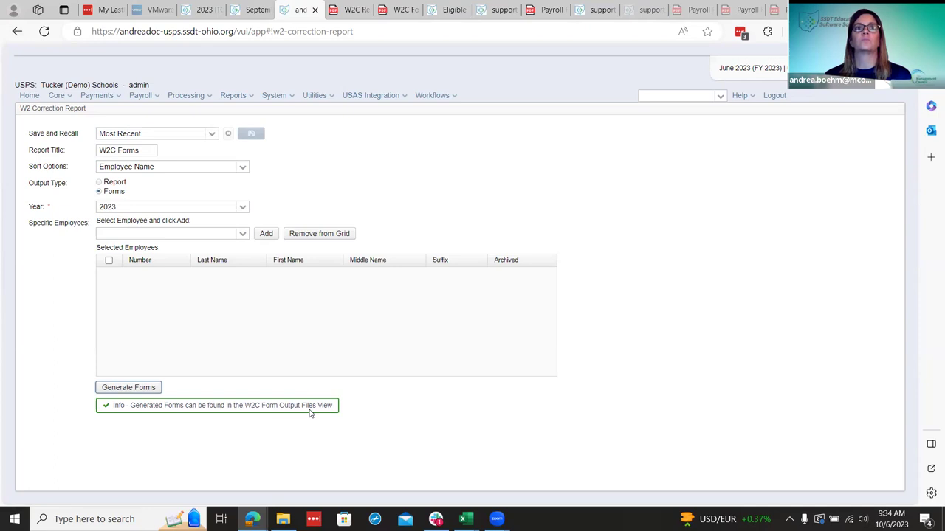
pyautogui.click(235, 97)
pyautogui.moveTo(358, 411)
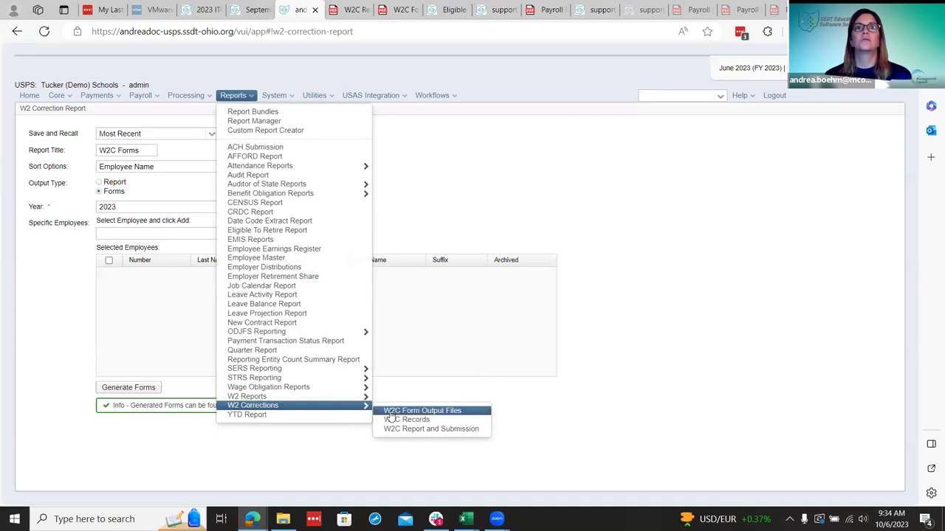
pyautogui.click(391, 414)
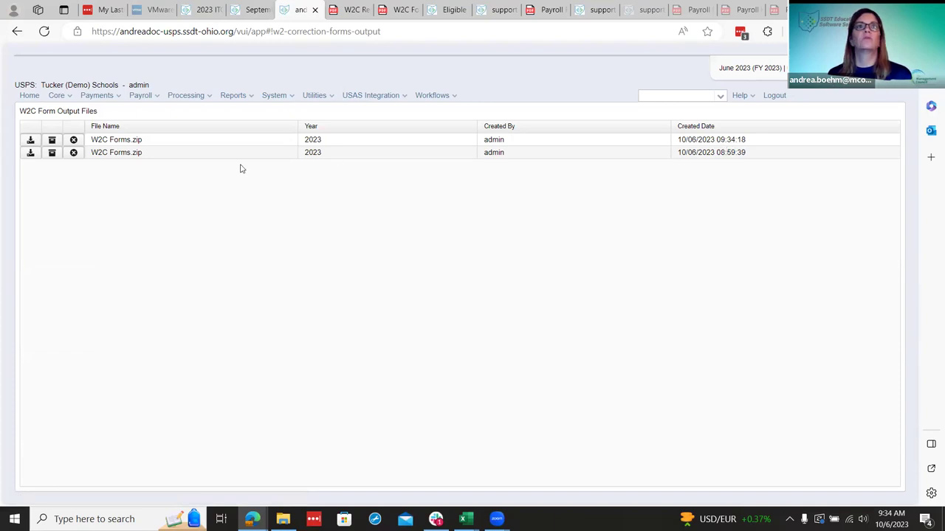
# - Download the newest W2C Forms.zip from the output files and open the W2C Forms PDF inside it
pyautogui.click(31, 140)
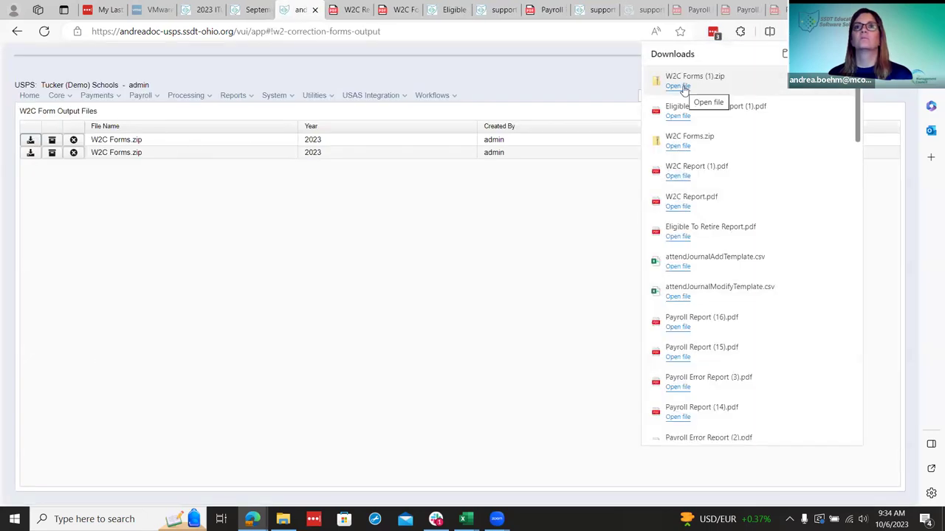
pyautogui.click(683, 88)
pyautogui.click(257, 174)
pyautogui.doubleClick(256, 174)
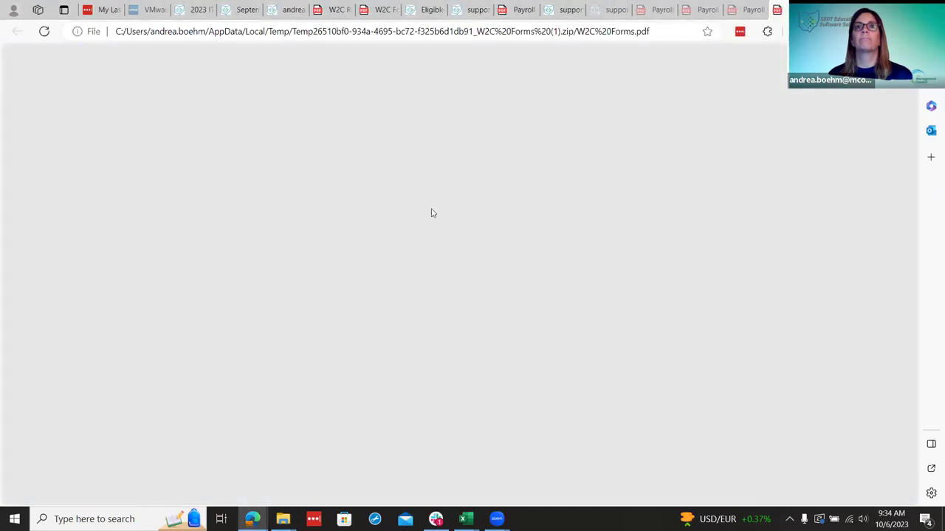
# - Enlarge the W2C Forms PDF and examine the first employee's W-2c copies up to the start of page 5
pyautogui.click(410, 55)
pyautogui.scroll(-1, 490, 310)
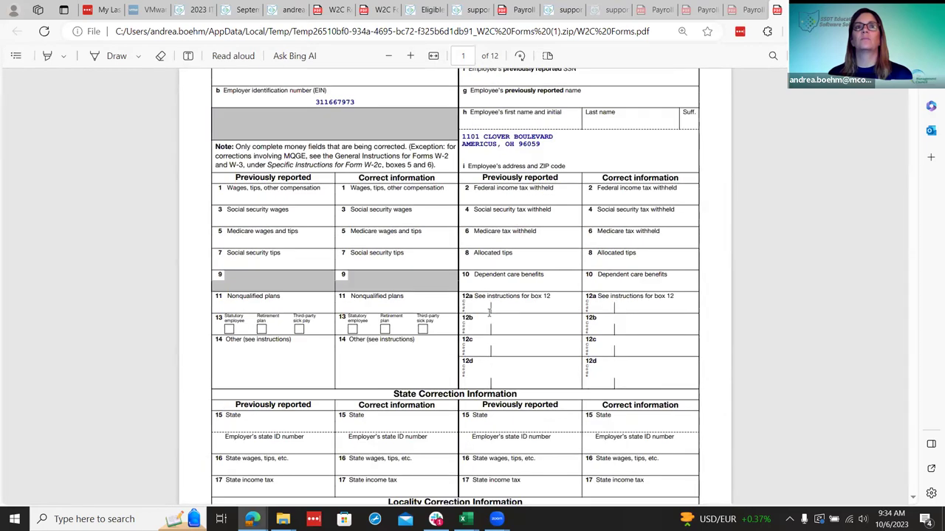
pyautogui.scroll(-5, 489, 310)
pyautogui.scroll(-12, 486, 318)
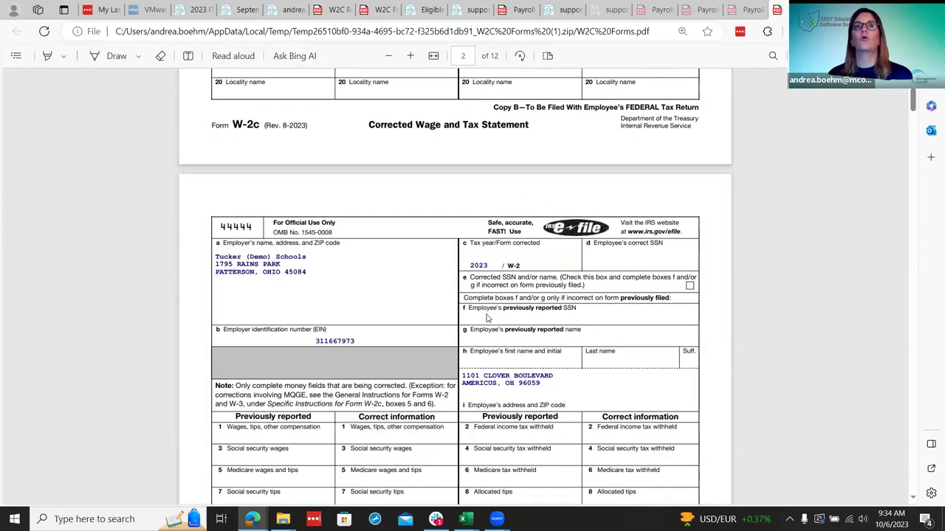
pyautogui.scroll(-5, 488, 318)
pyautogui.scroll(5, 488, 319)
pyautogui.scroll(-10, 488, 318)
pyautogui.scroll(-2, 489, 315)
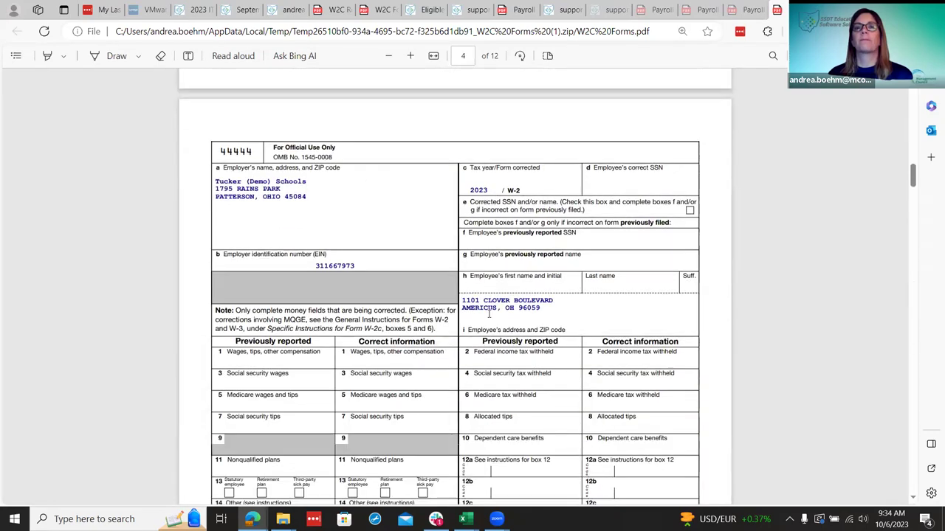
pyautogui.scroll(-5, 488, 313)
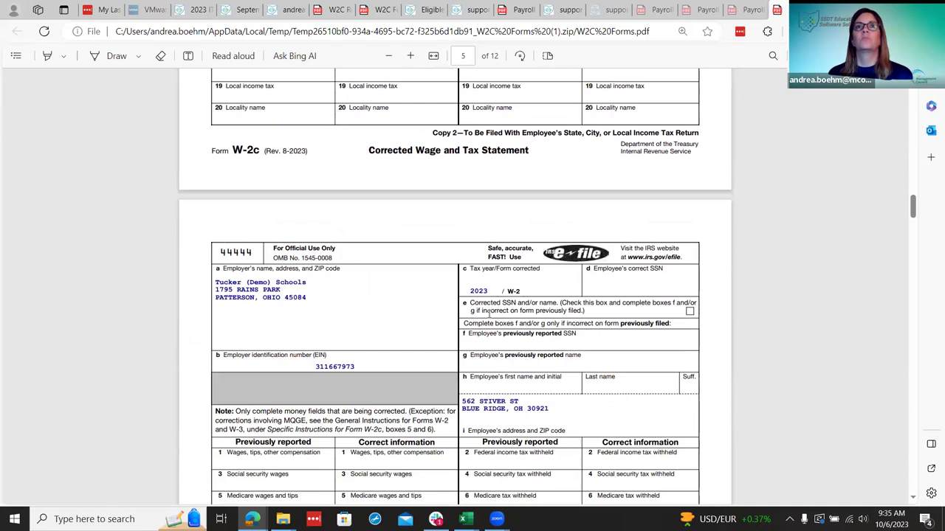
# - Go back to page 1 and check the copy designation at the foot of each W-2c form through page 8
pyautogui.scroll(20, 489, 314)
pyautogui.scroll(2, 489, 314)
pyautogui.scroll(-7, 489, 313)
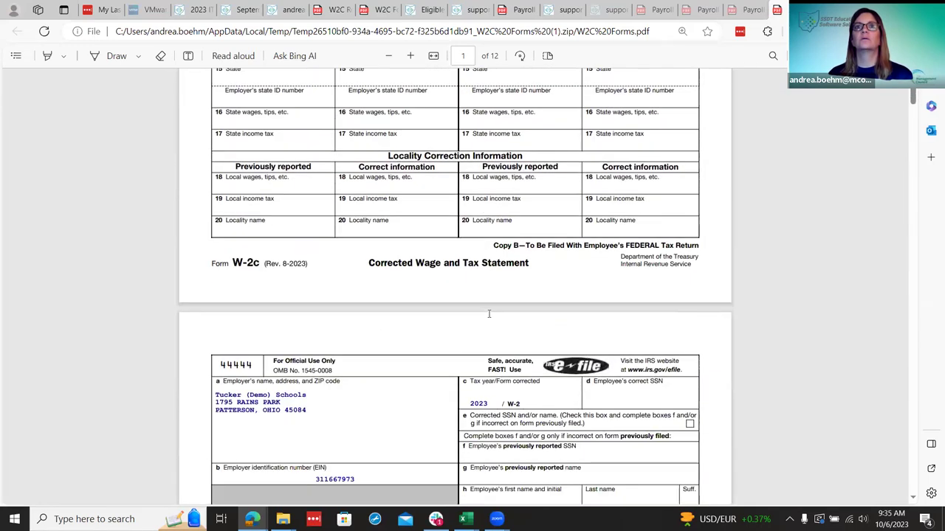
pyautogui.scroll(-8, 489, 314)
pyautogui.scroll(-20, 489, 313)
pyautogui.scroll(-2, 489, 313)
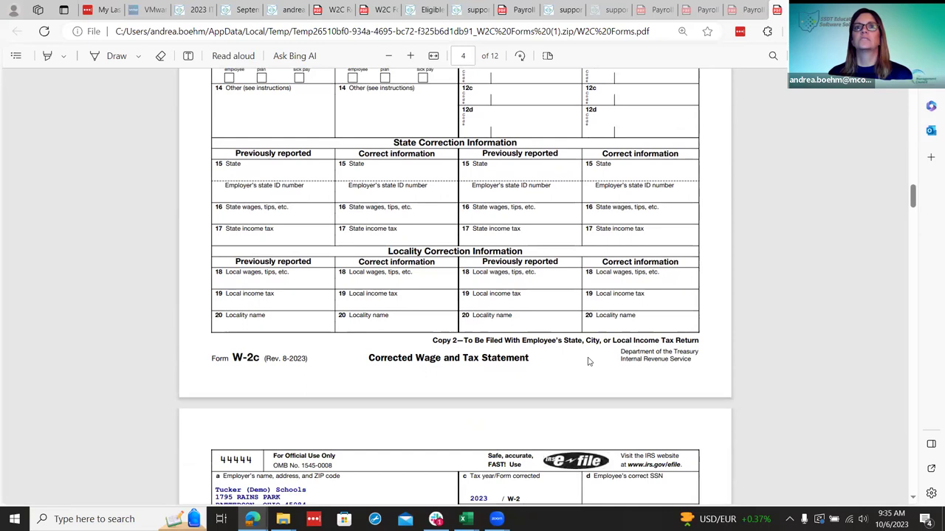
pyautogui.scroll(-14, 642, 358)
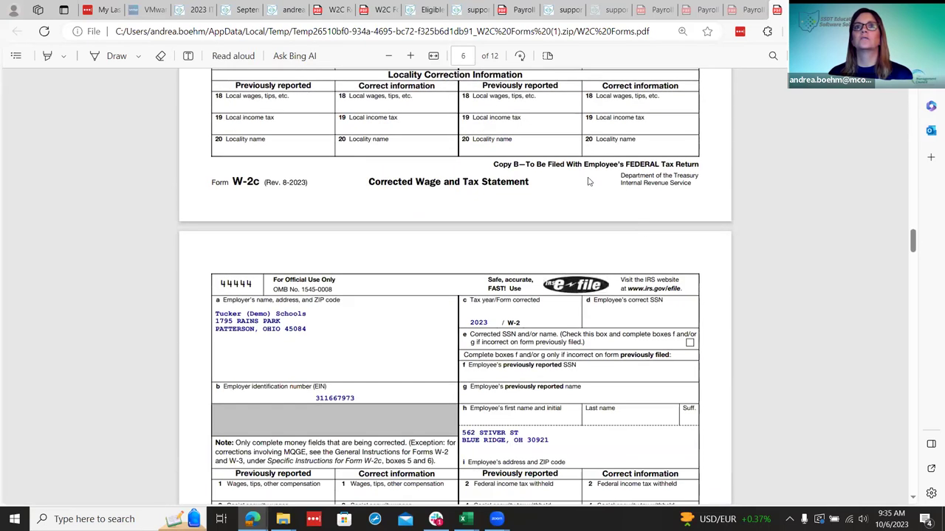
pyautogui.scroll(-11, 649, 172)
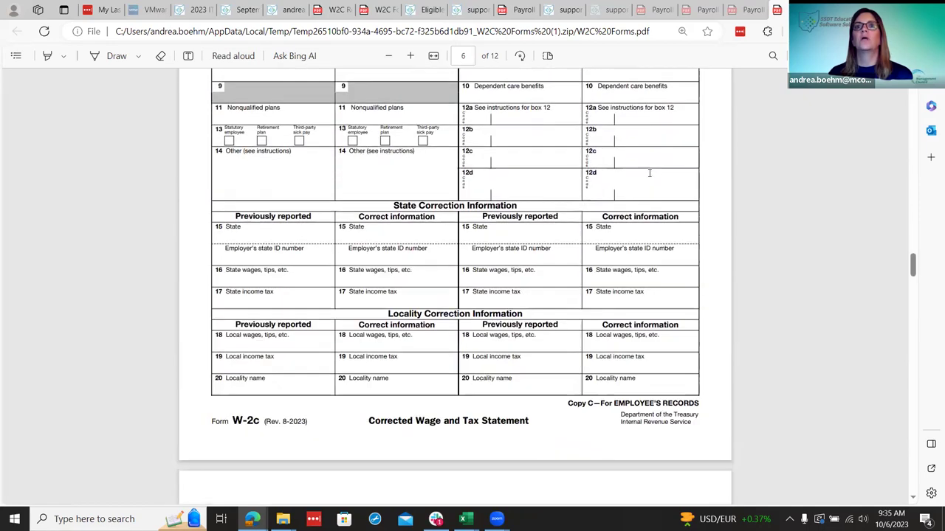
pyautogui.scroll(-11, 651, 172)
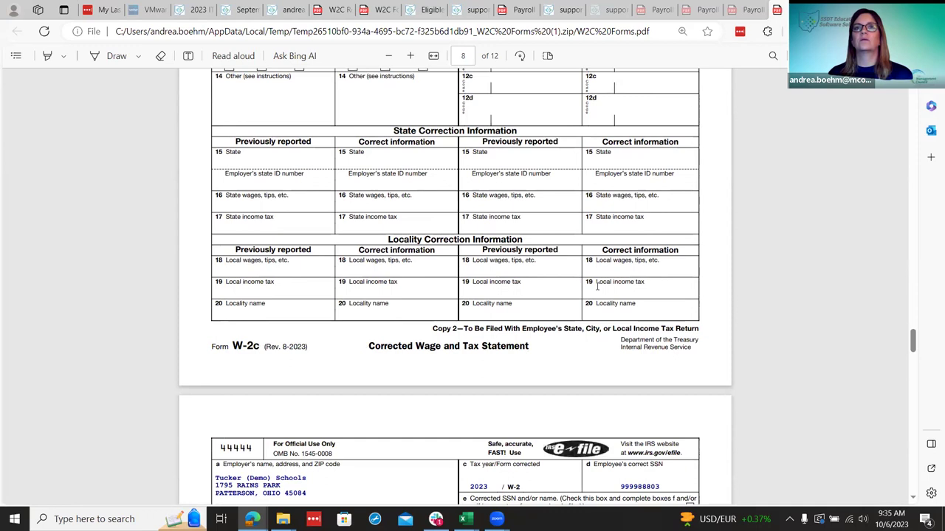
# - Examine the third employee's W-2c copies on pages 9 and 10, including the Box 14 vehicle correction and the state and locality sections
pyautogui.scroll(-10, 595, 288)
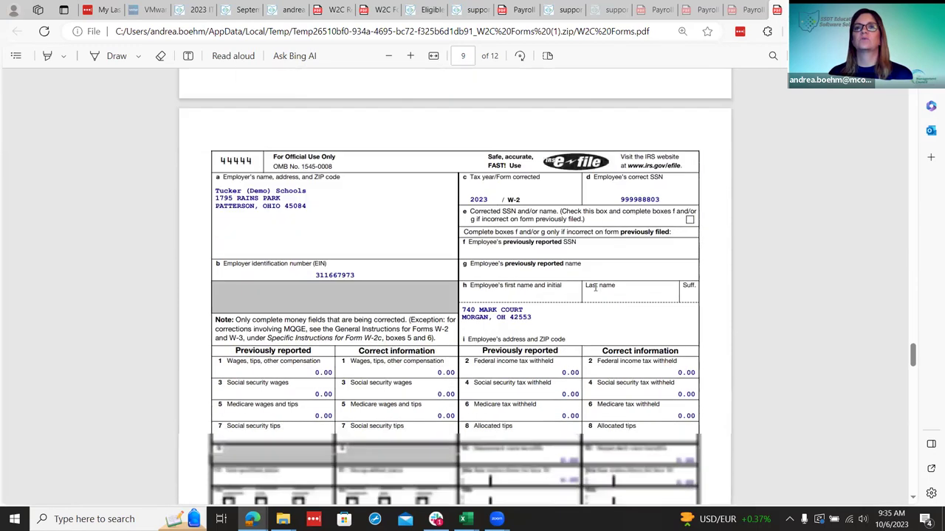
pyautogui.scroll(-4, 595, 288)
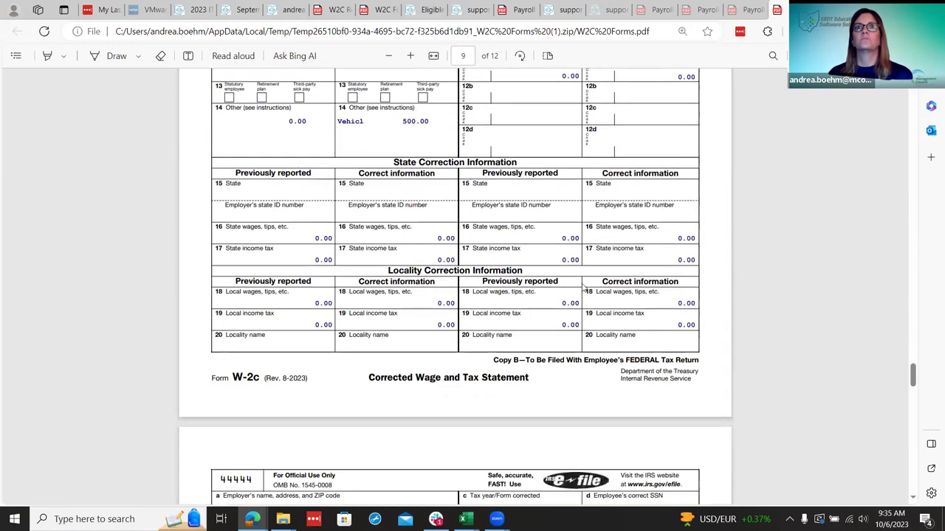
pyautogui.scroll(-2, 551, 344)
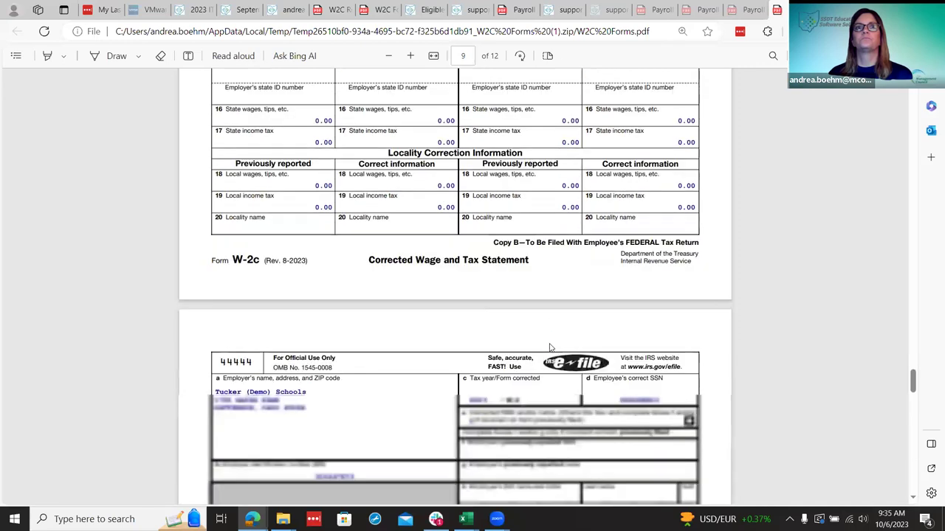
pyautogui.scroll(-4, 726, 341)
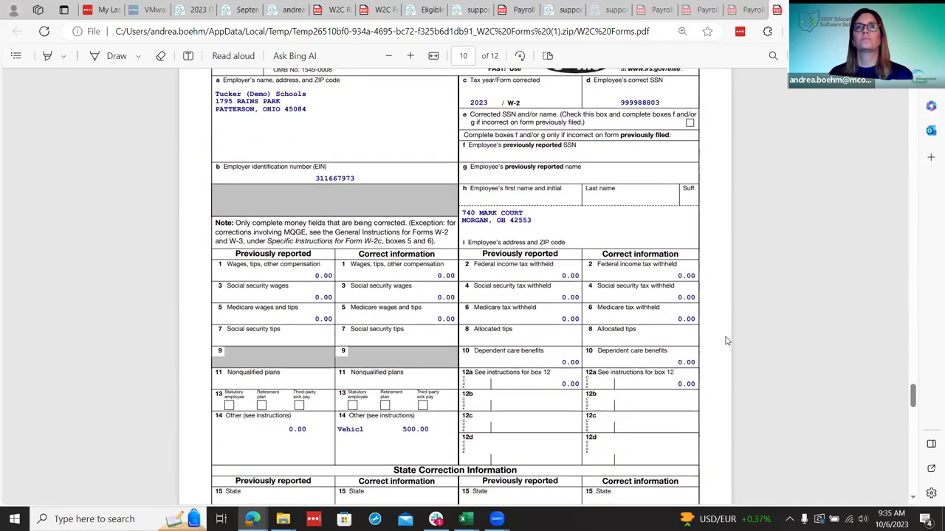
pyautogui.scroll(-3, 726, 341)
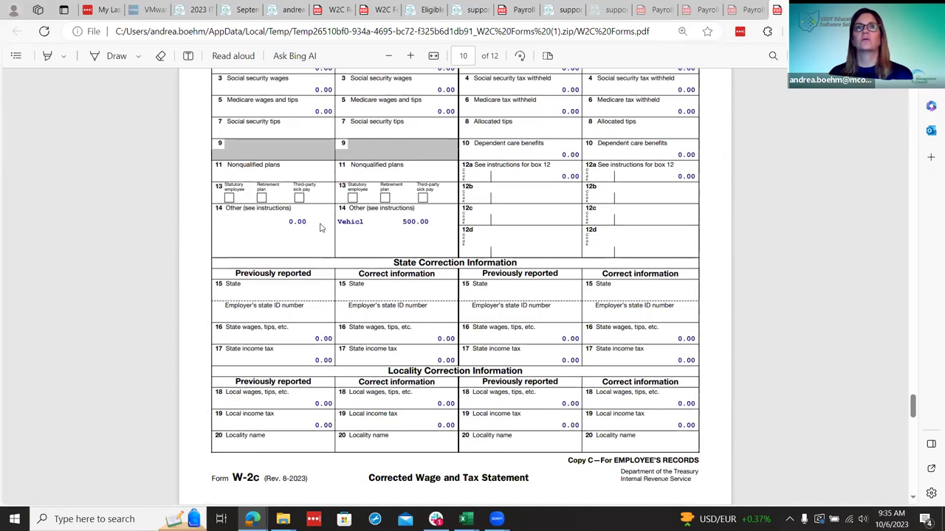
pyautogui.scroll(3, 837, 412)
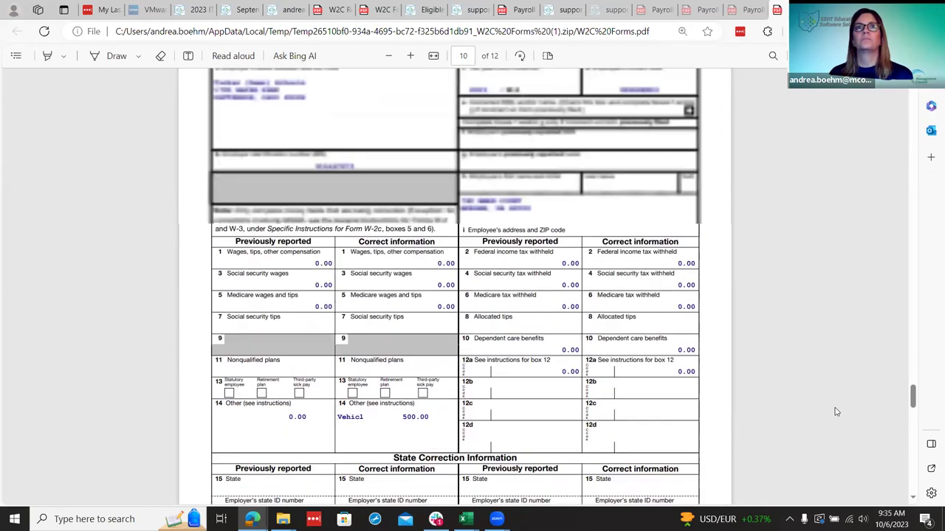
pyautogui.scroll(1, 836, 412)
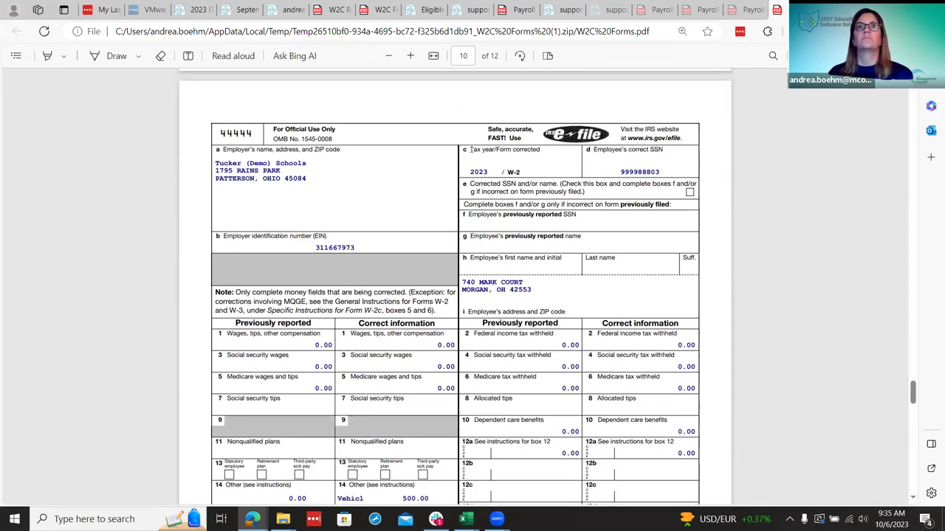
# - Leave the W2C Forms PDF for the W2C Form Output Files and send the newest W2C Forms.zip to the payroll archive
pyautogui.scroll(4, 886, 358)
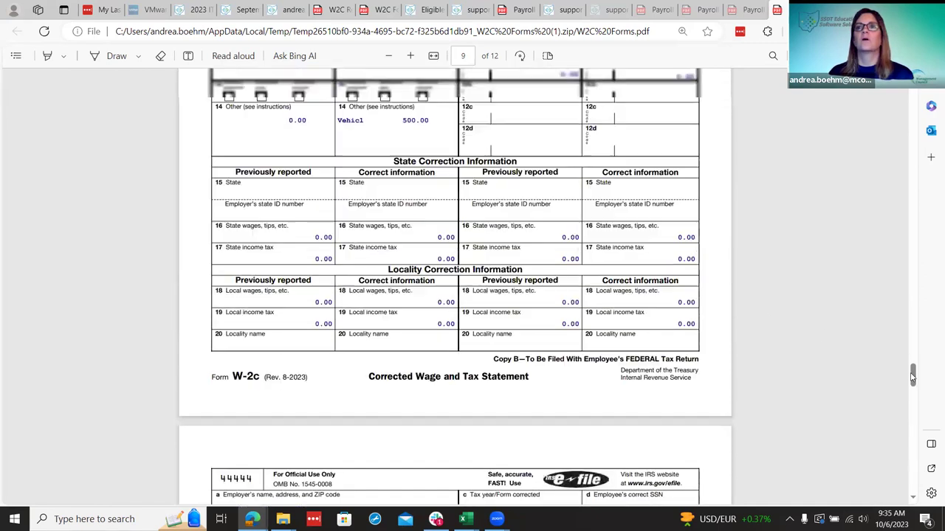
pyautogui.press('Home')
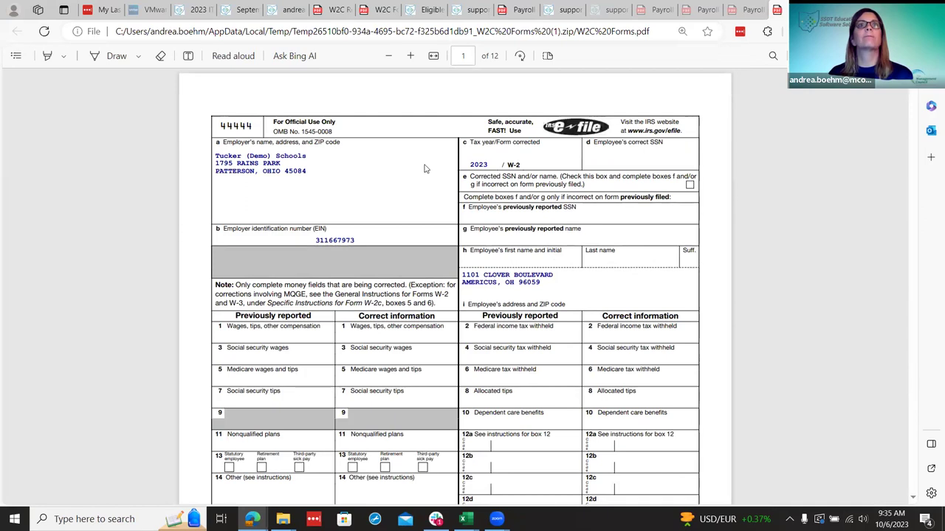
pyautogui.click(748, 9)
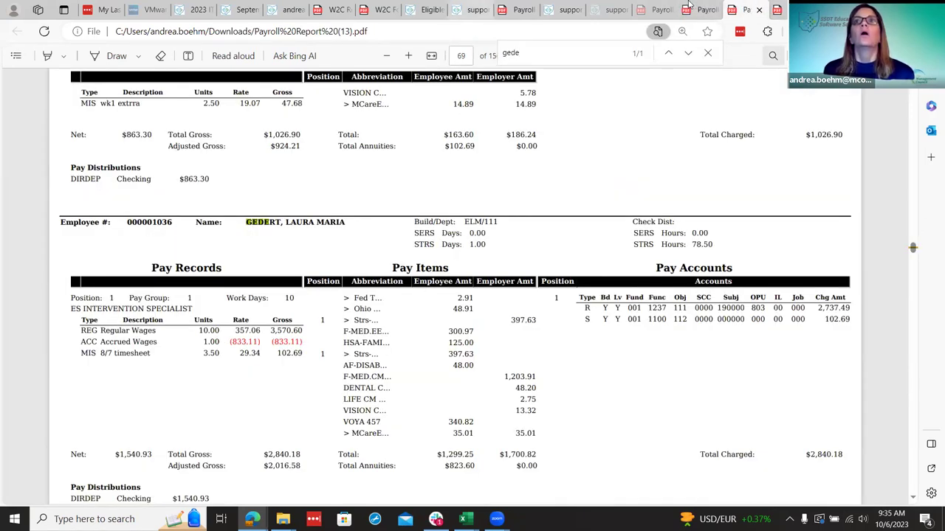
pyautogui.click(336, 8)
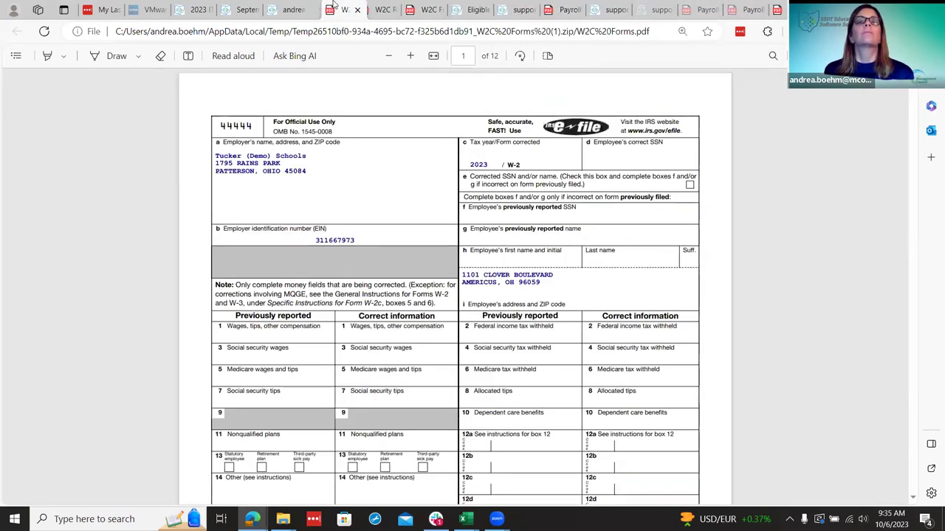
pyautogui.click(378, 9)
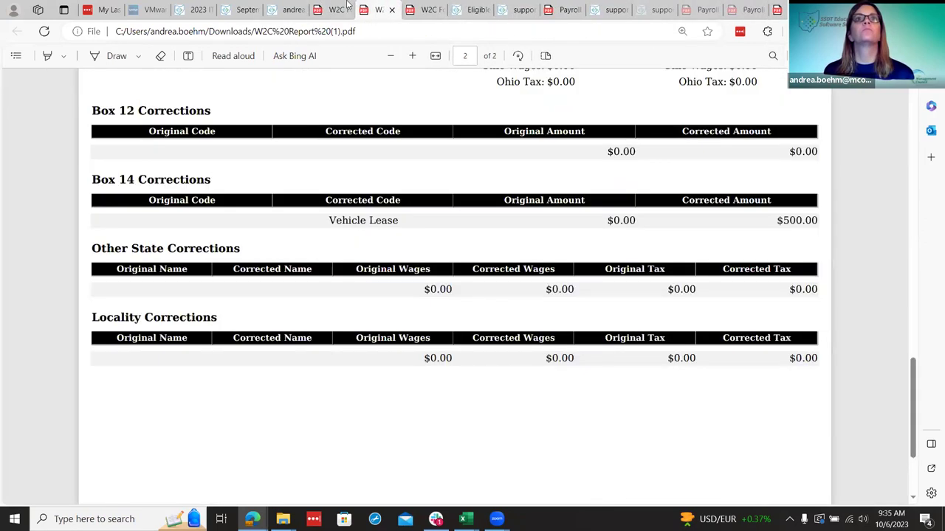
pyautogui.click(341, 9)
pyautogui.click(284, 11)
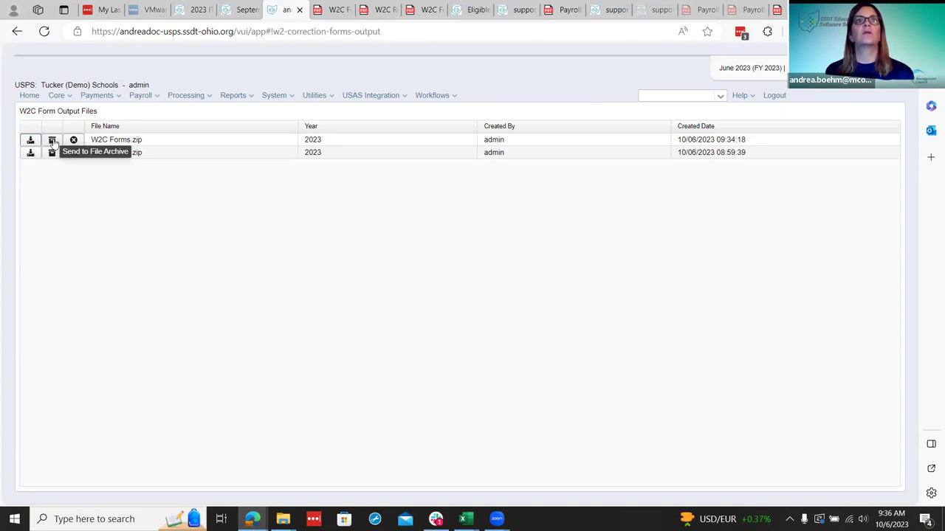
pyautogui.click(53, 141)
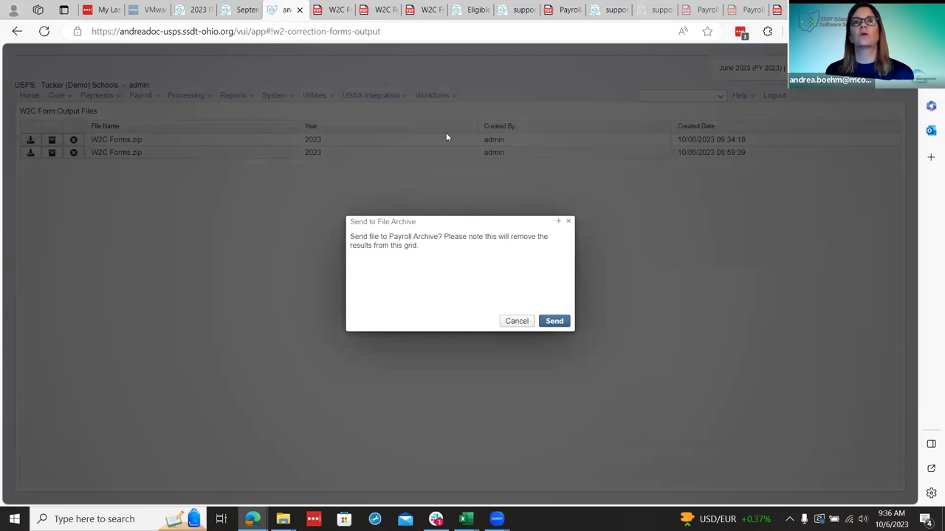
pyautogui.click(555, 323)
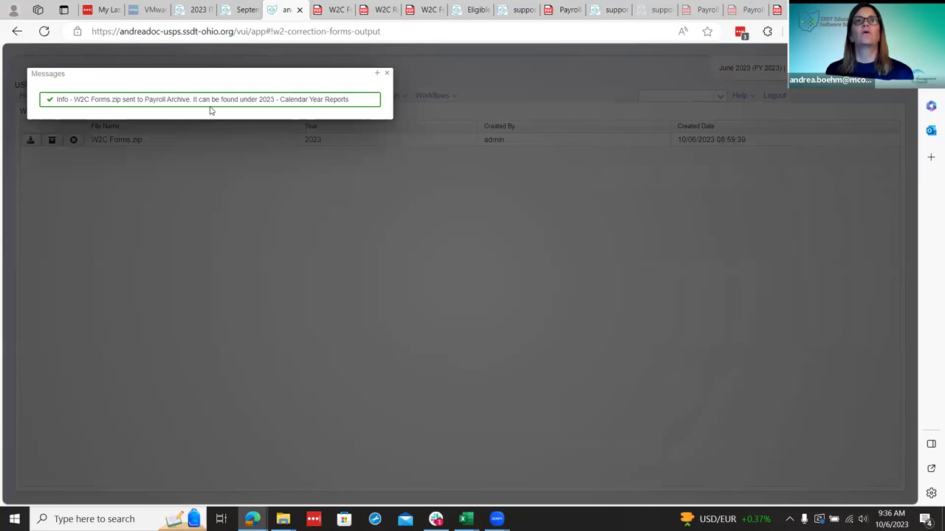
pyautogui.click(386, 73)
# - Open the File Archive and check the 2023 - Calendar Year Reports file set for the archived W2C Forms.zip
pyautogui.click(323, 97)
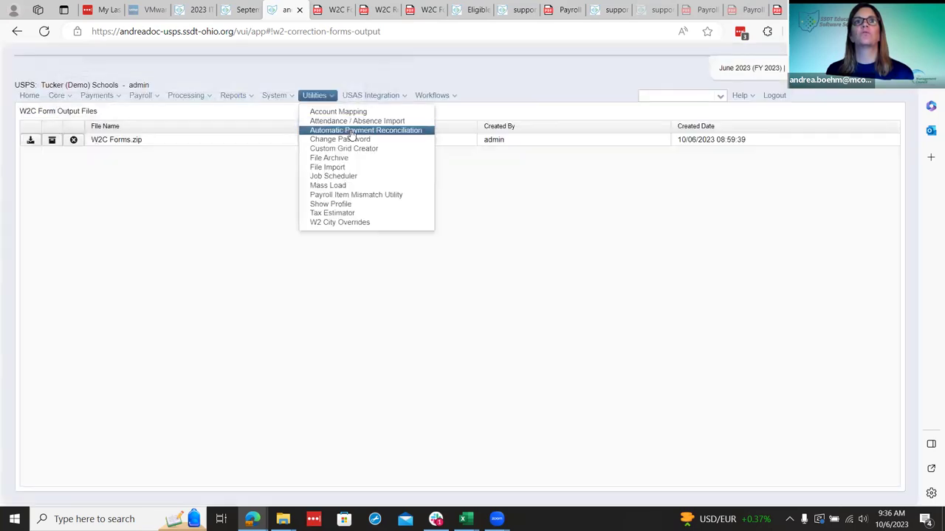
pyautogui.click(344, 158)
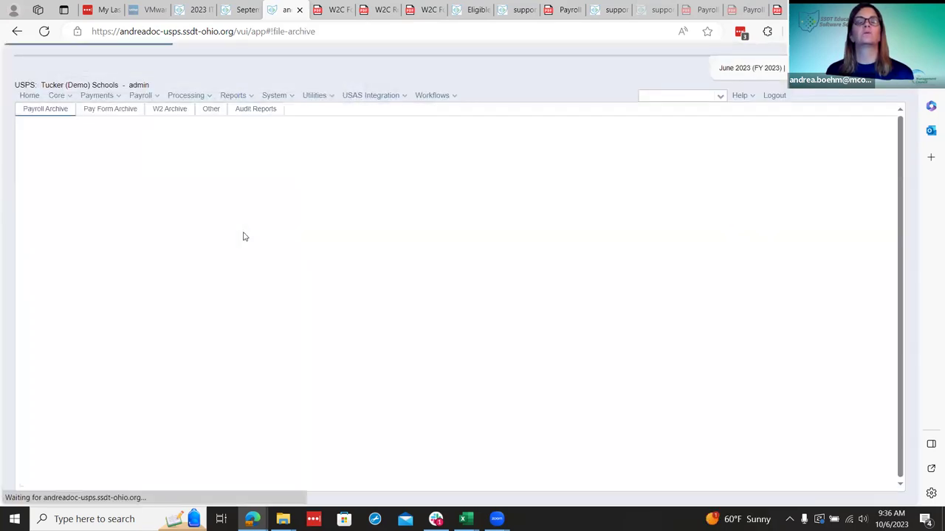
pyautogui.click(65, 187)
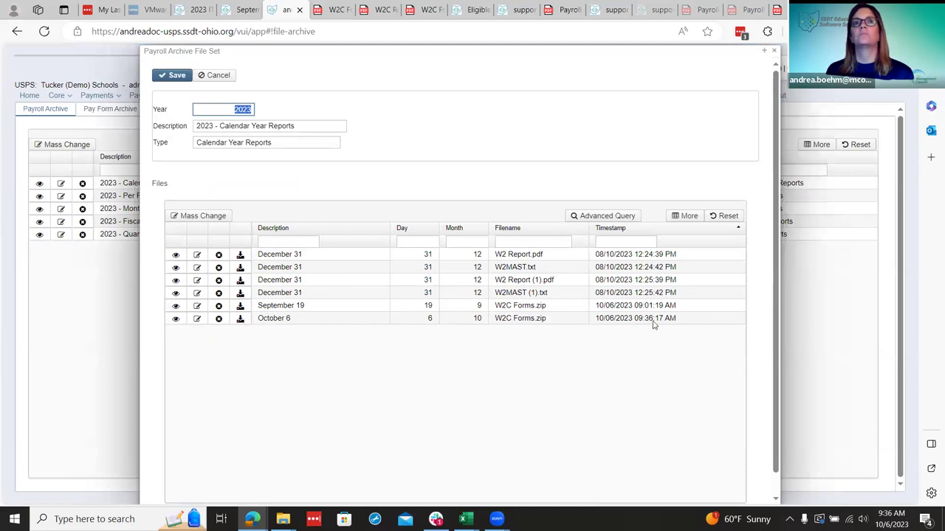
pyautogui.click(774, 52)
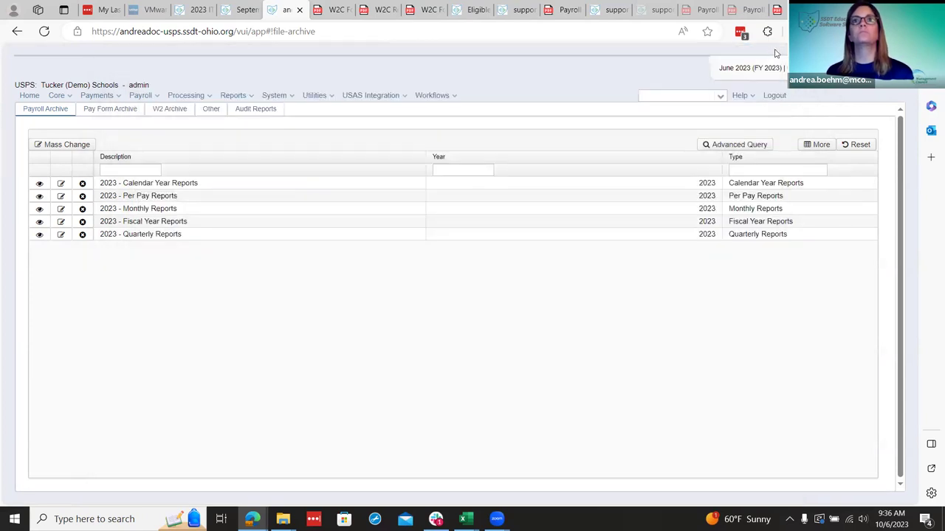
# - Return to the W2C Form Output Files and delete the remaining W2C Forms.zip
pyautogui.click(231, 95)
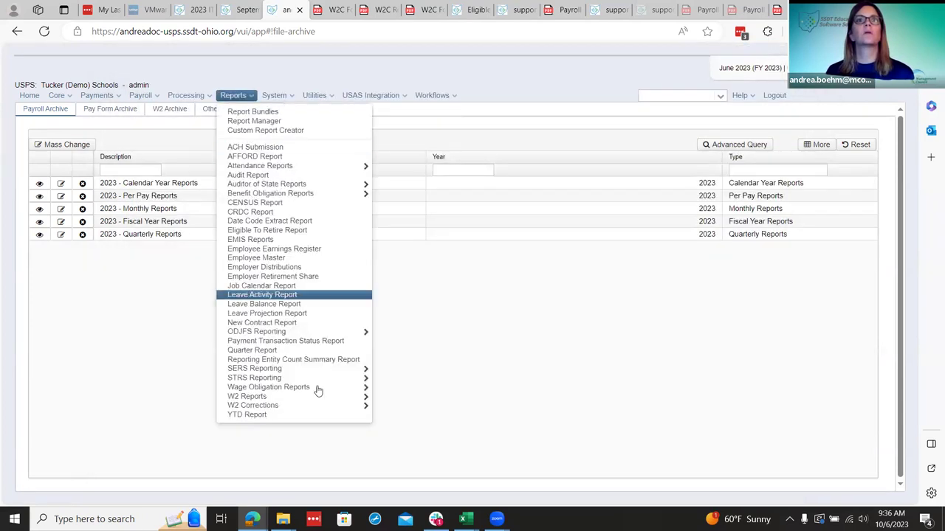
pyautogui.moveTo(339, 405)
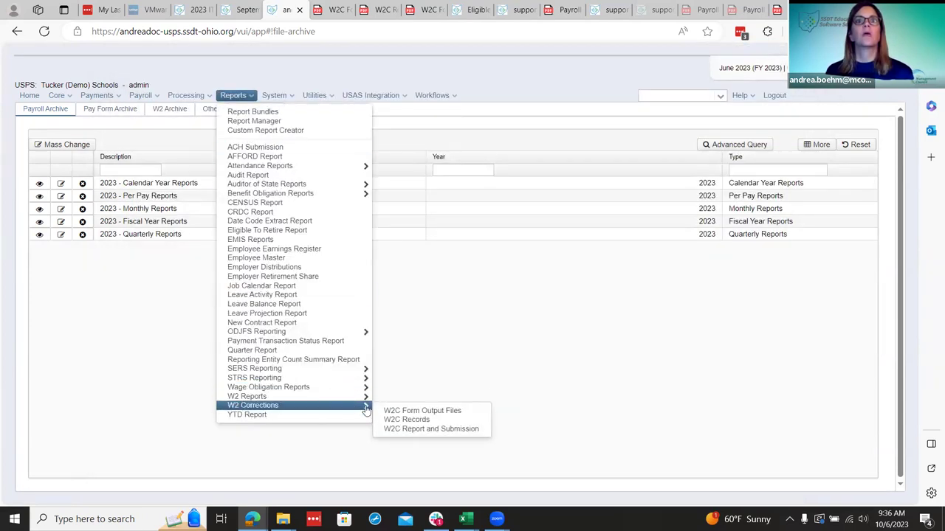
pyautogui.click(407, 411)
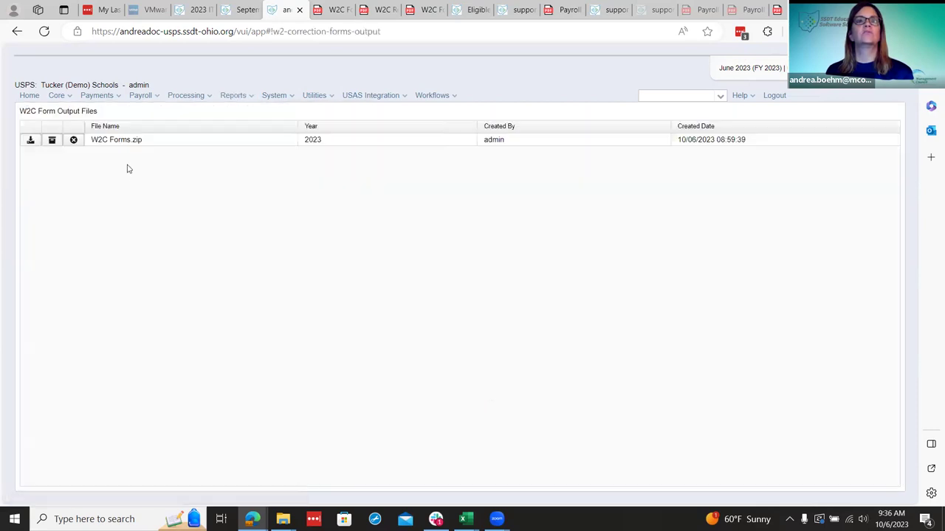
pyautogui.click(73, 140)
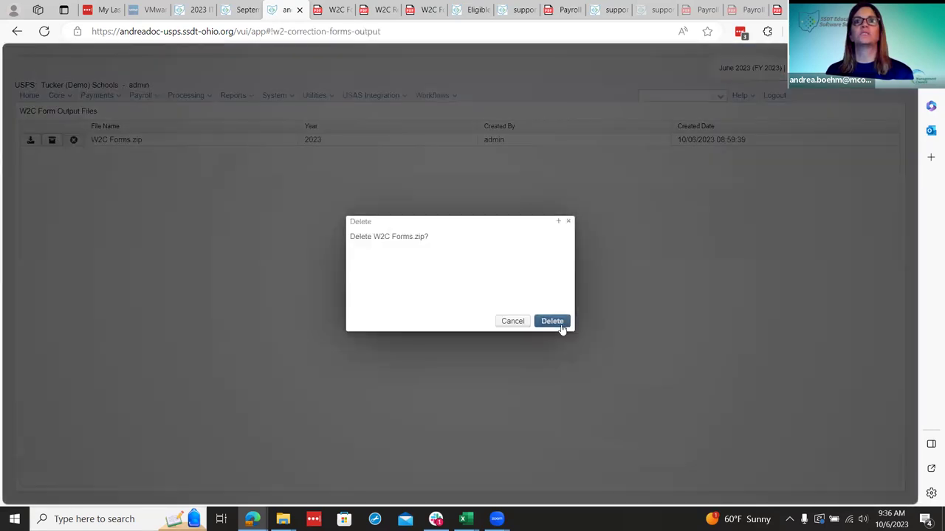
pyautogui.click(553, 322)
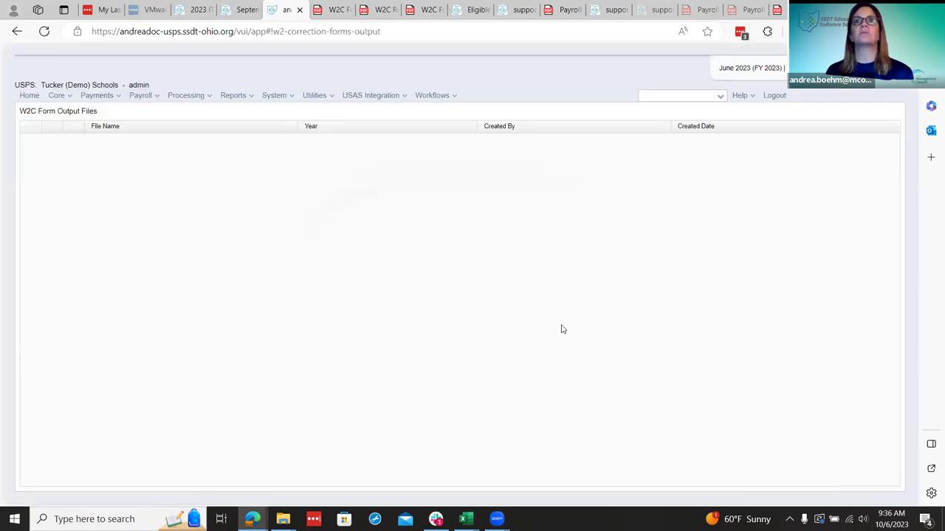
pyautogui.click(235, 97)
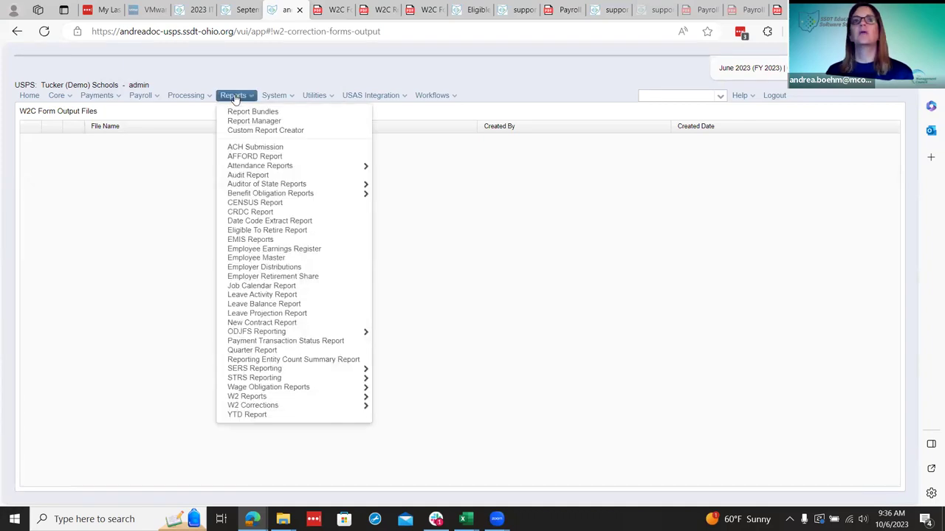
pyautogui.click(338, 6)
pyautogui.click(286, 8)
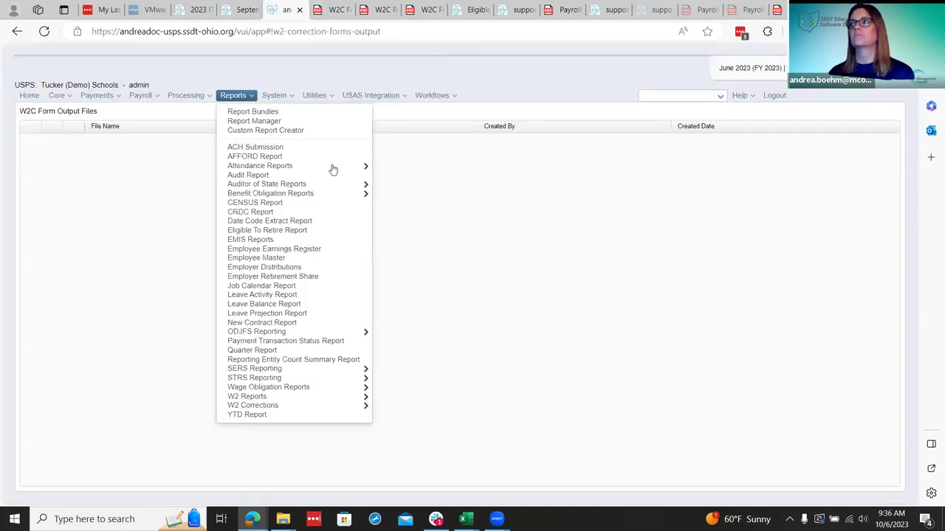
pyautogui.click(187, 98)
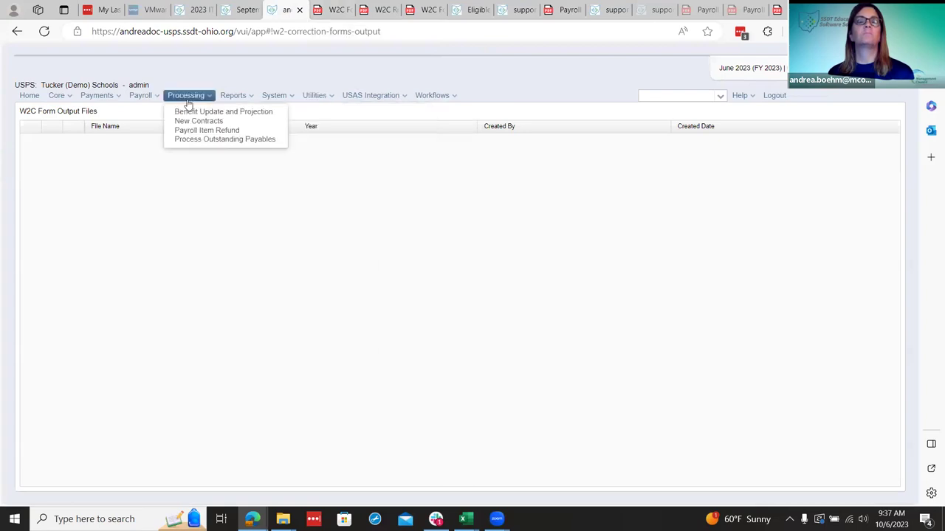
pyautogui.click(235, 98)
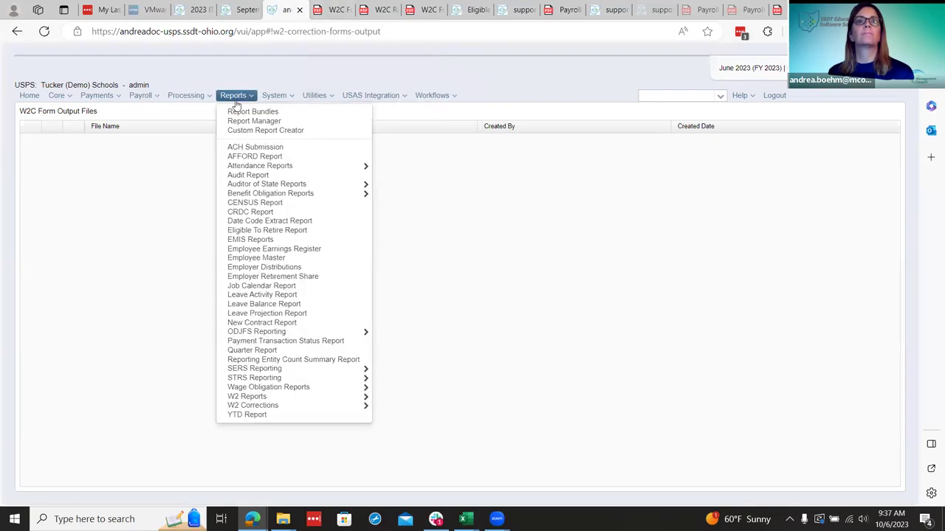
# - Check the direct deposit memo item in the September 2023 Recap and open the email notices of the payroll with pay date 04/15/2023
pyautogui.click(246, 9)
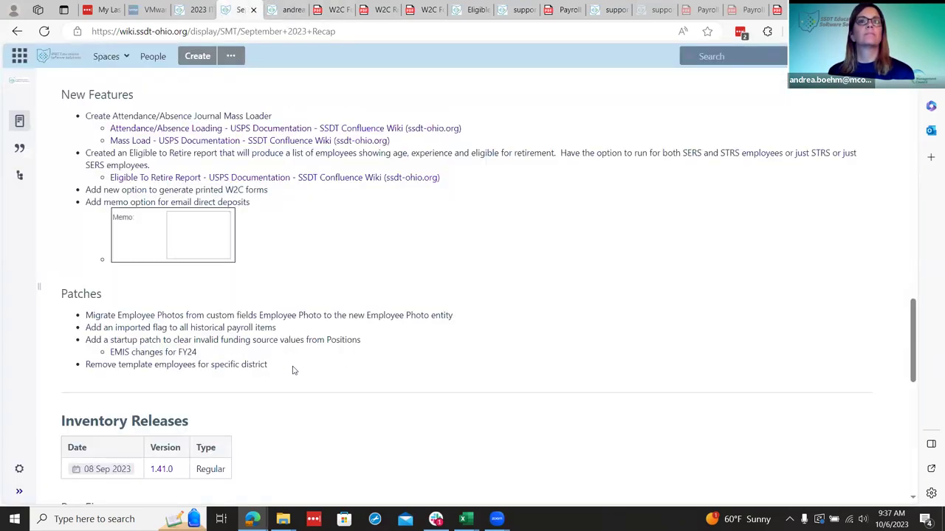
pyautogui.scroll(-1, 272, 361)
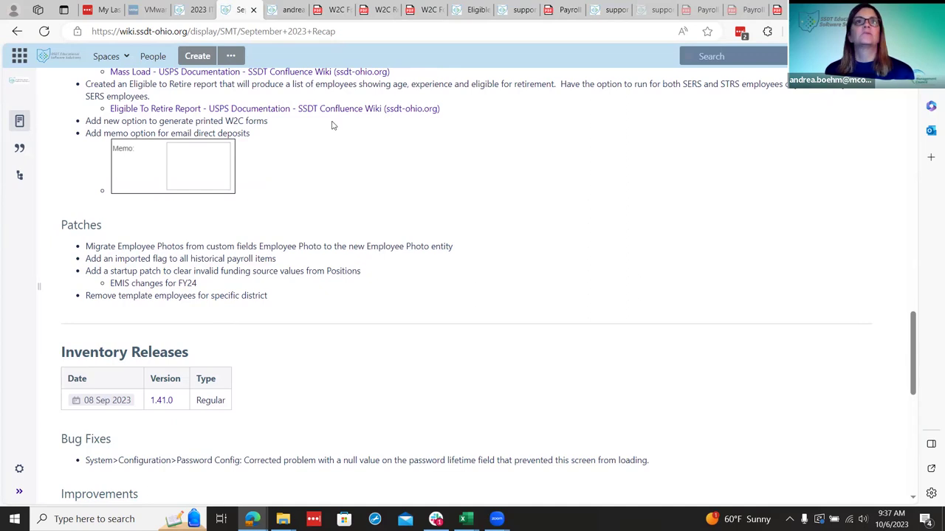
pyautogui.click(294, 8)
pyautogui.moveTo(158, 97)
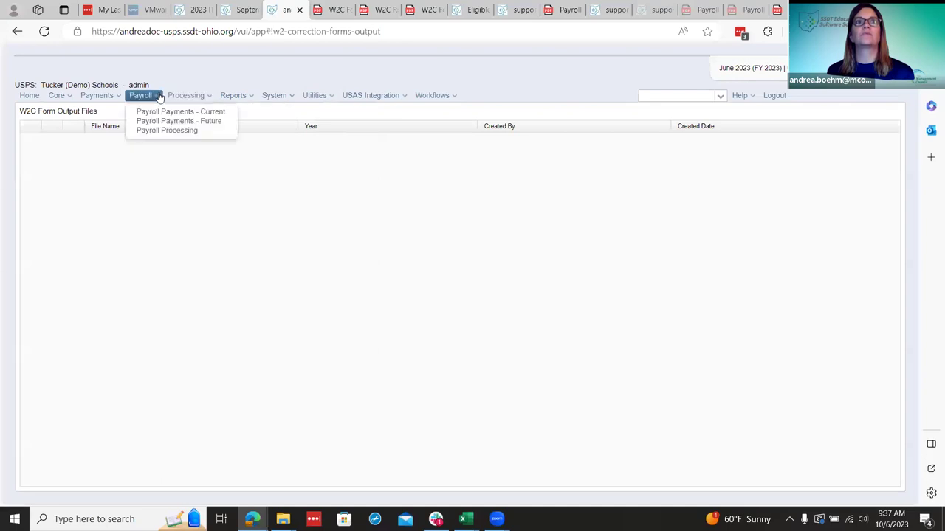
pyautogui.click(179, 132)
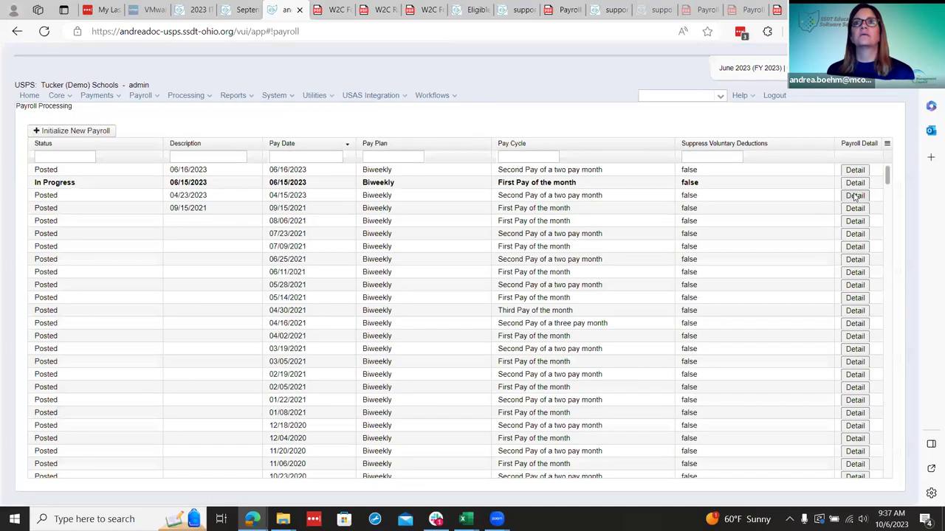
pyautogui.click(854, 197)
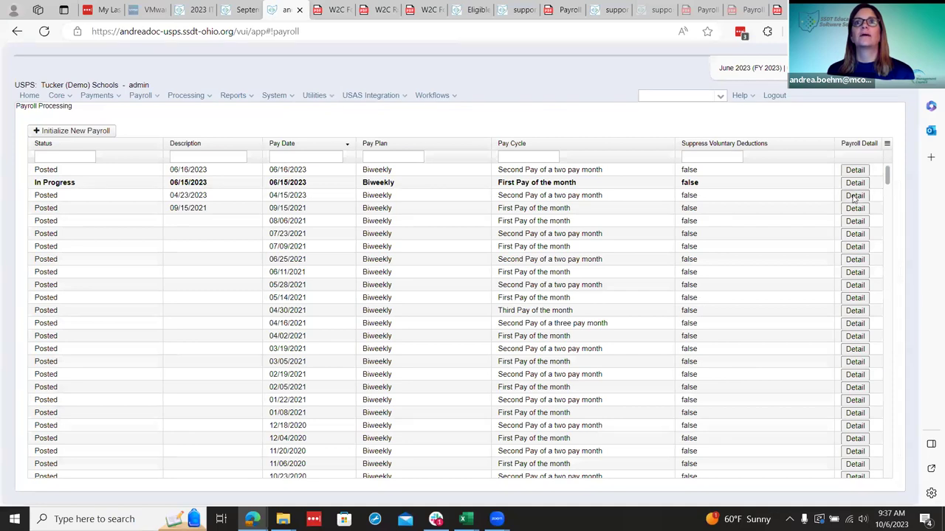
pyautogui.click(209, 361)
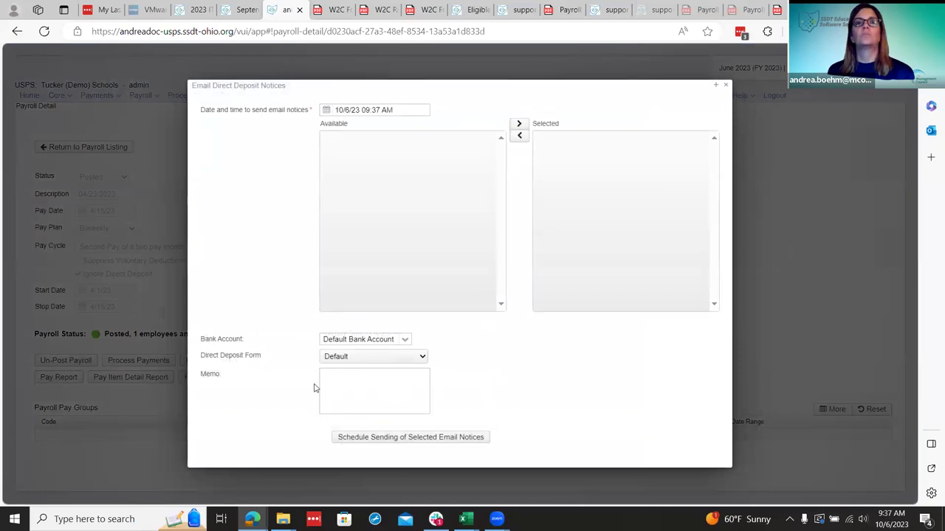
# - Enter "Happy Friday" as the memo for the email direct deposit notices and close the dialog without scheduling them
pyautogui.click(366, 380)
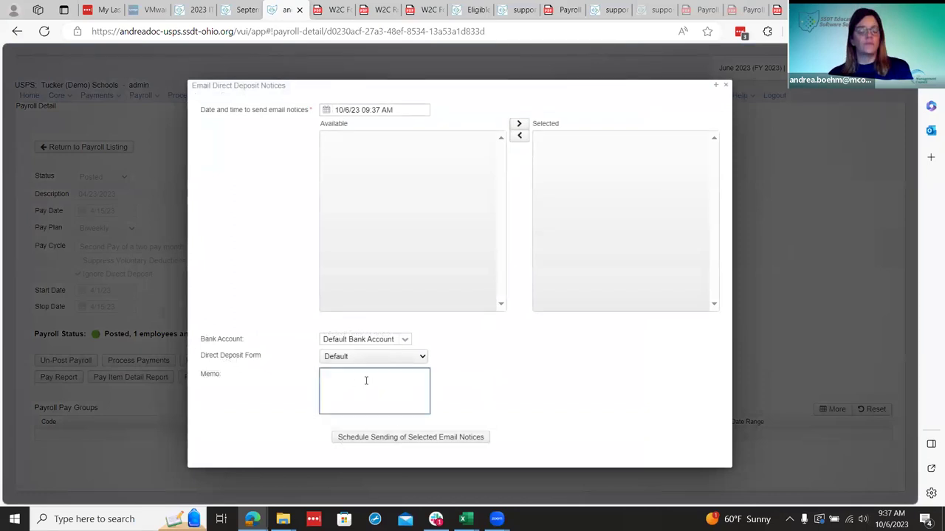
pyautogui.write('Happy Friday')
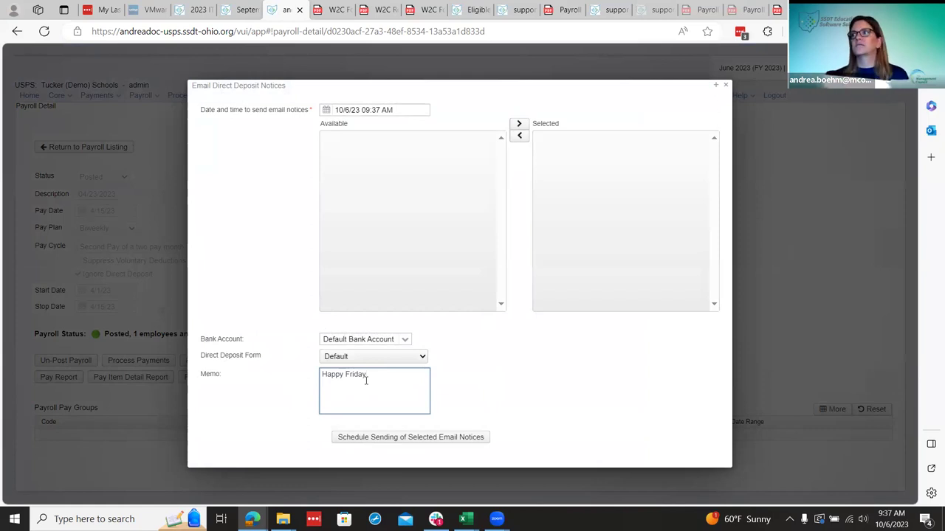
pyautogui.click(727, 87)
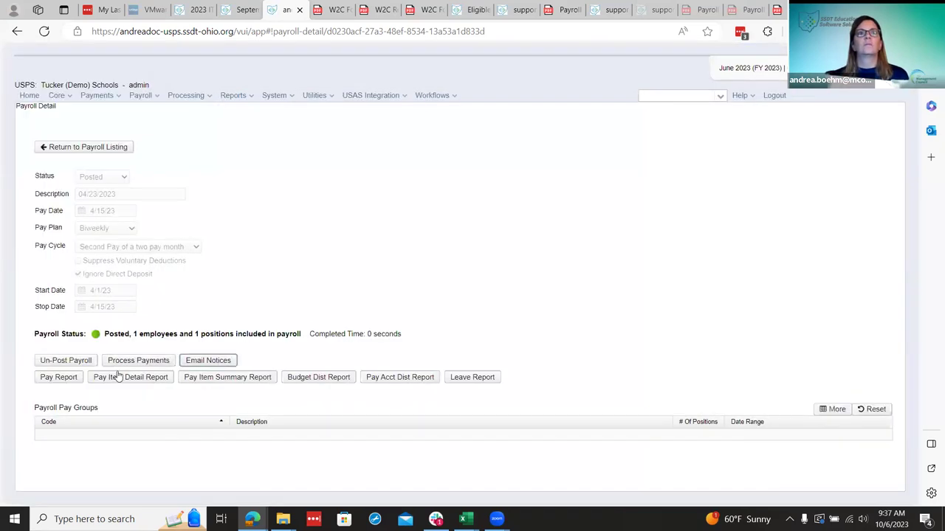
# - Compare the memo fields in this payroll's Process Payments and Email Direct Deposit Notices dialogs, closing both without processing anything
pyautogui.click(138, 360)
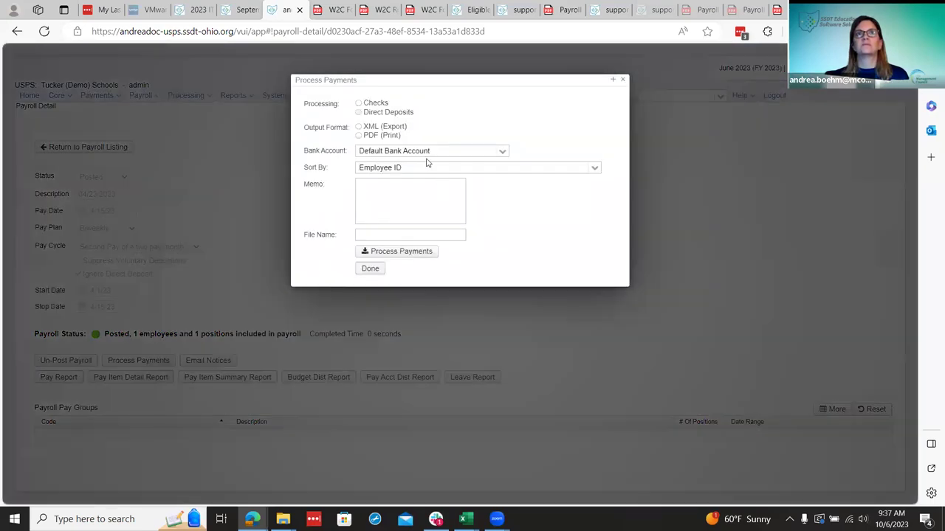
pyautogui.press('Escape')
pyautogui.click(197, 362)
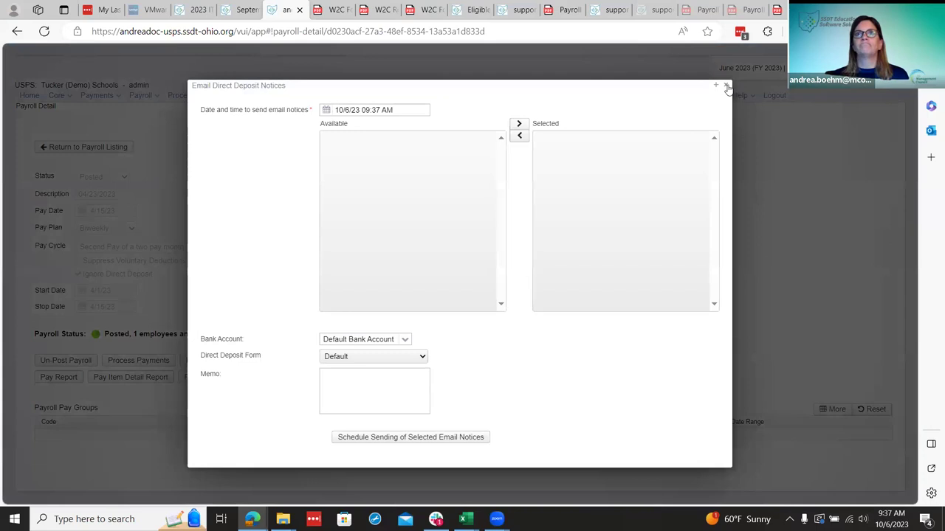
pyautogui.click(725, 86)
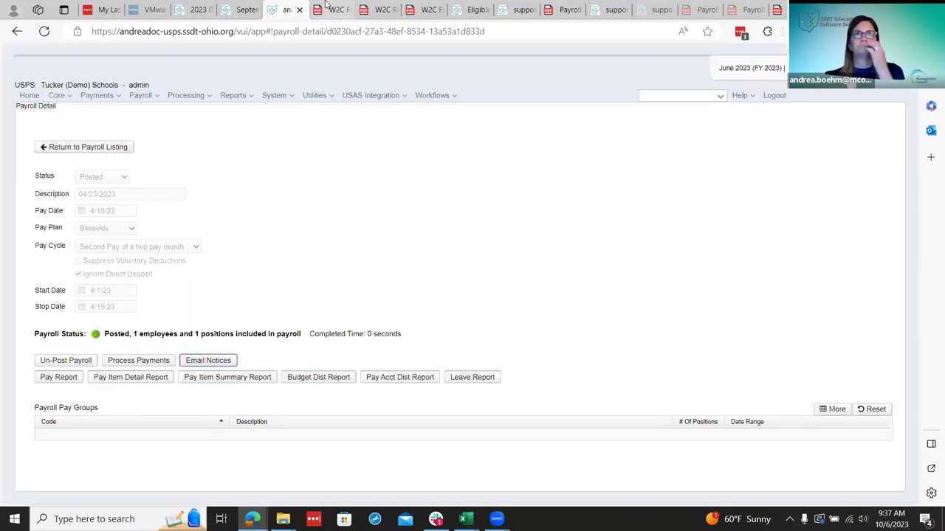
# - Return to the September 2023 Recap page and go back up to the list of USPS improvements
pyautogui.click(246, 9)
pyautogui.scroll(5, 366, 237)
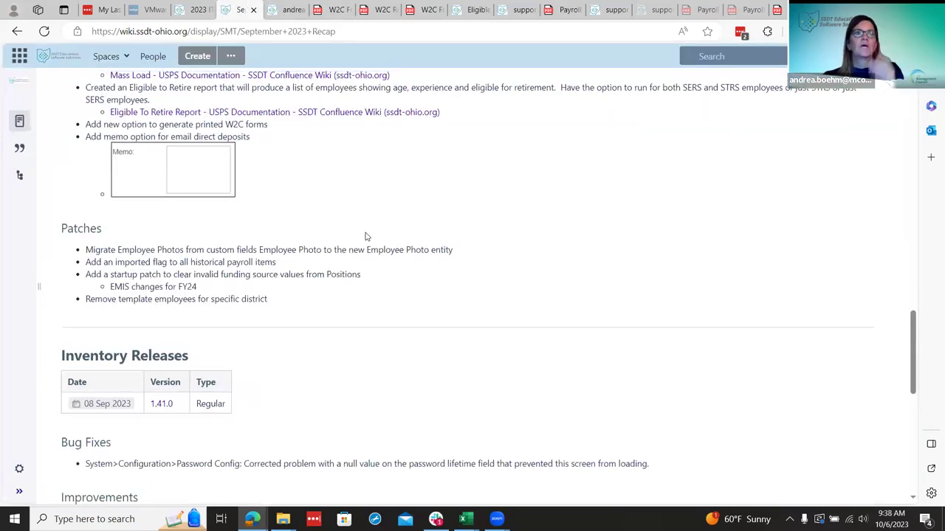
pyautogui.scroll(2, 366, 236)
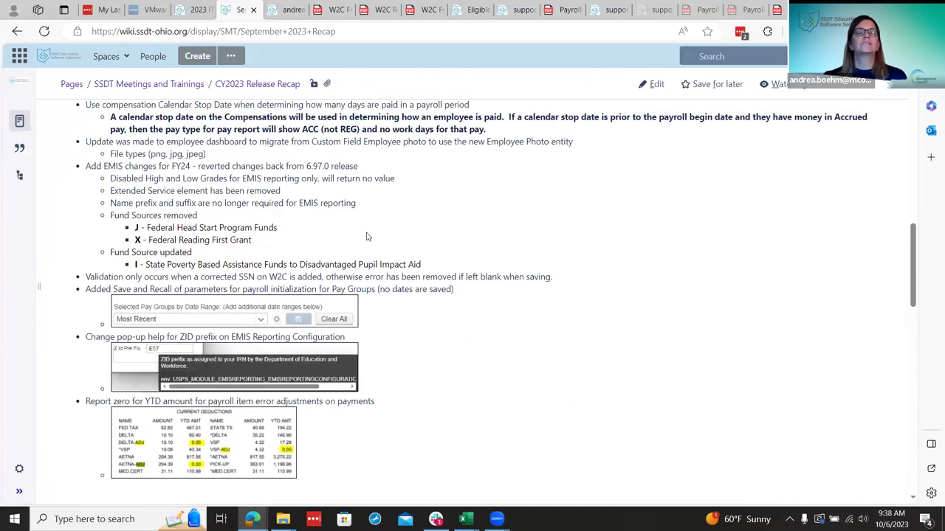
# - Review the USPS new features and patches in the September 2023 Recap, including the release table, bug fixes and improvements above them
pyautogui.scroll(-3, 367, 236)
pyautogui.scroll(-2, 367, 236)
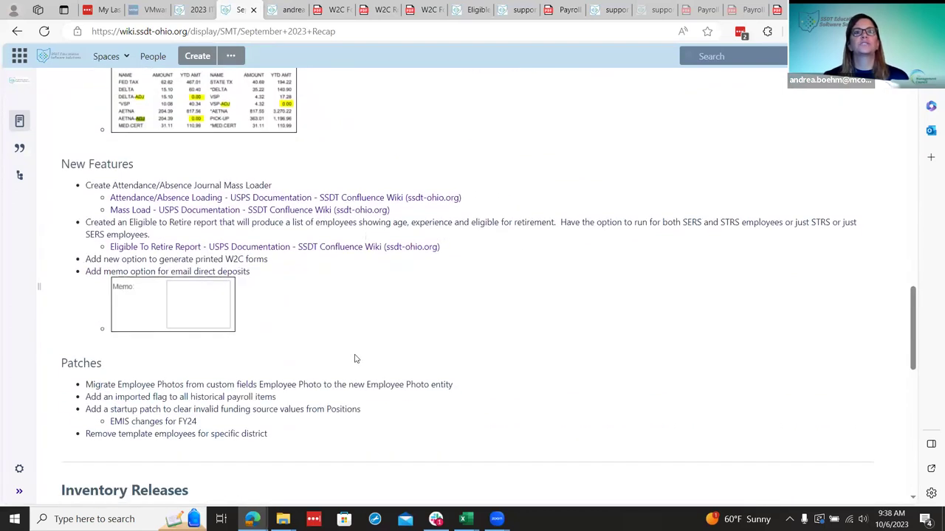
pyautogui.scroll(-1, 290, 388)
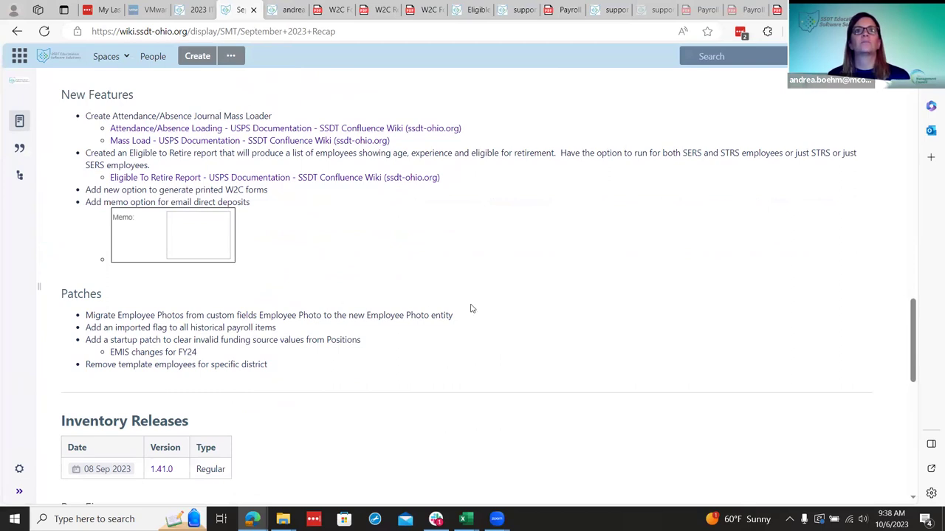
pyautogui.scroll(2, 467, 311)
pyautogui.scroll(10, 465, 311)
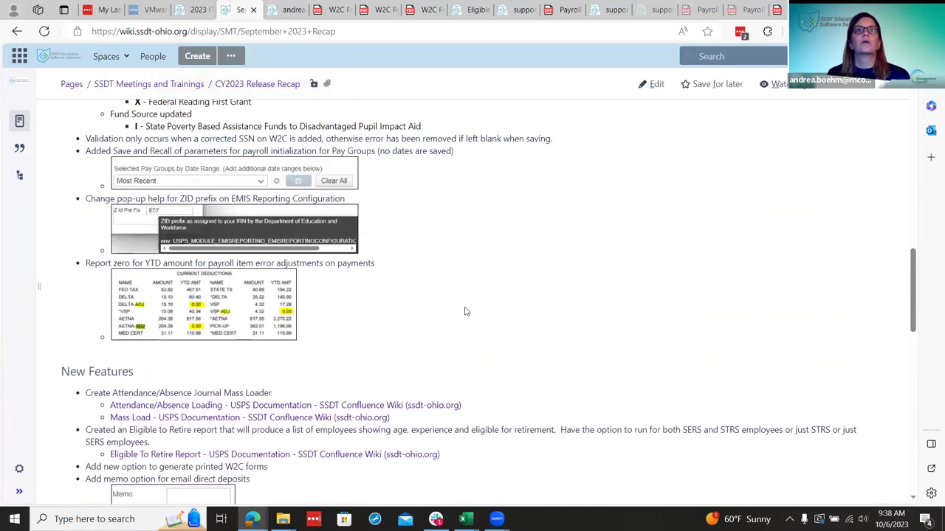
pyautogui.scroll(2, 465, 312)
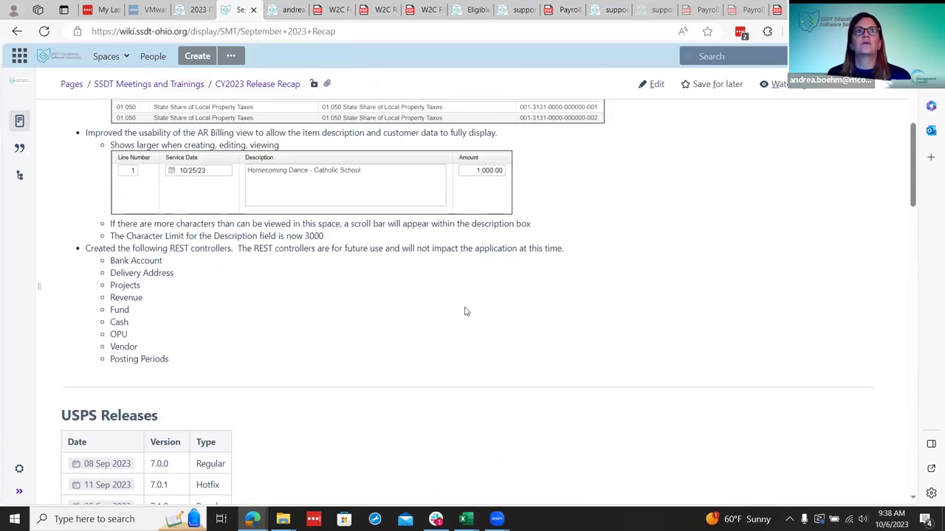
pyautogui.scroll(-4, 465, 312)
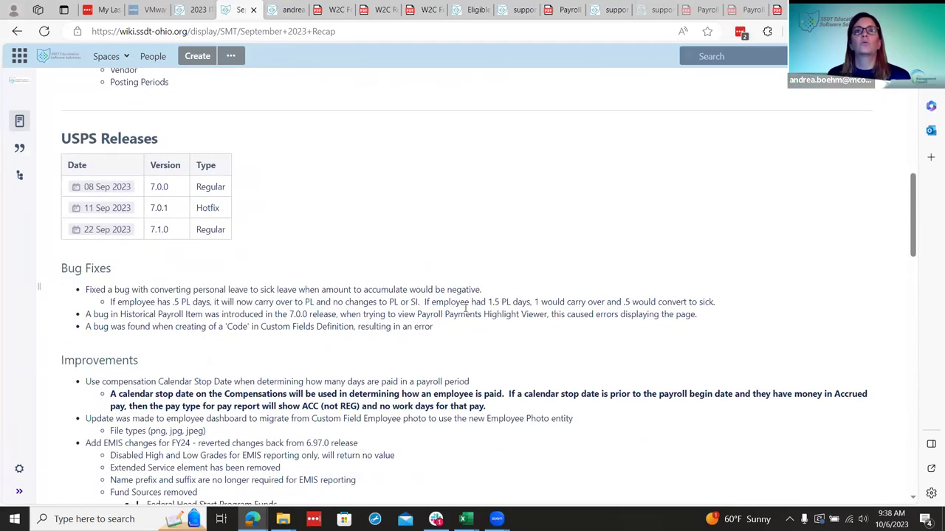
pyautogui.scroll(-1, 465, 309)
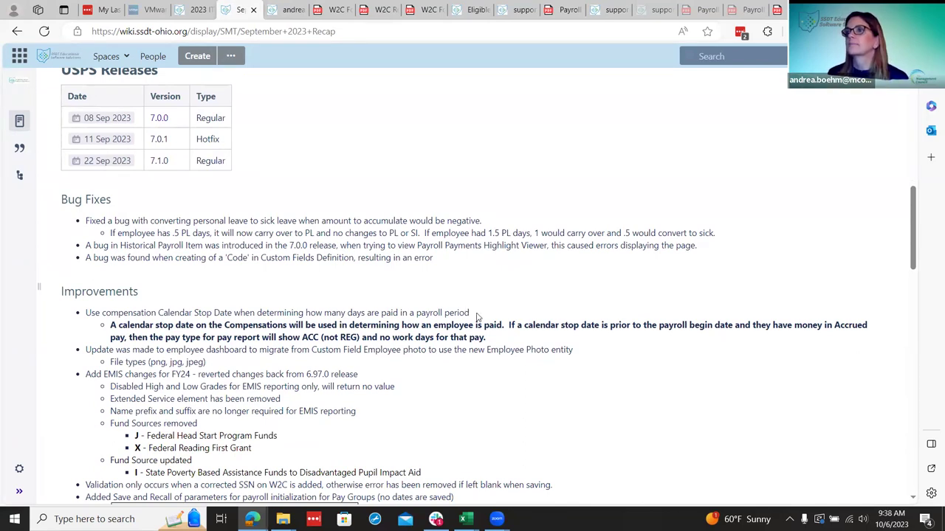
pyautogui.scroll(-5, 566, 384)
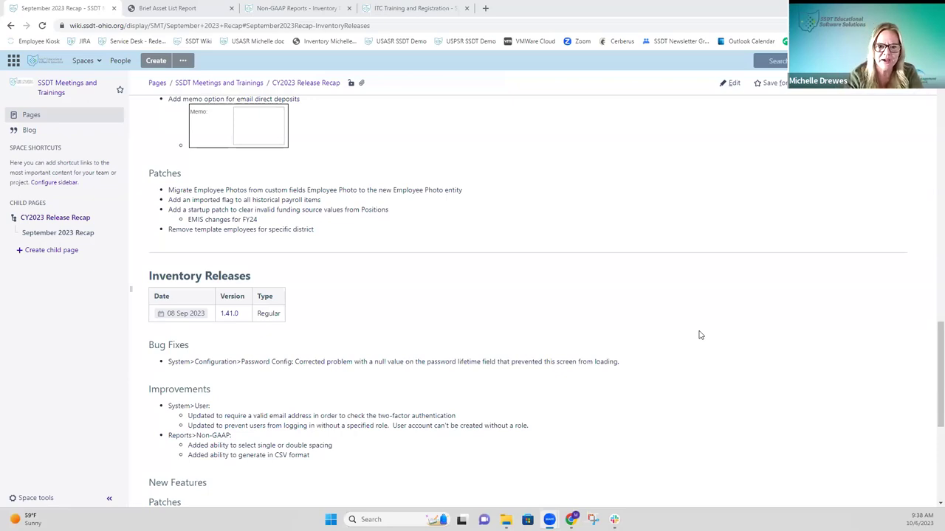
# - Read the Inventory 1.41.0 bug fixes and improvements in the recap and open the Non-GAAP Reports documentation
pyautogui.scroll(-1, 678, 347)
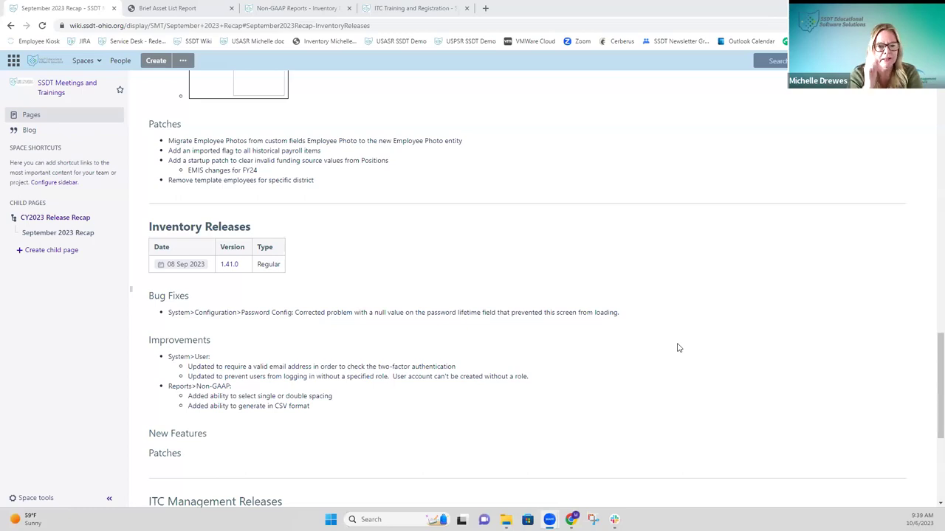
pyautogui.scroll(-2, 679, 348)
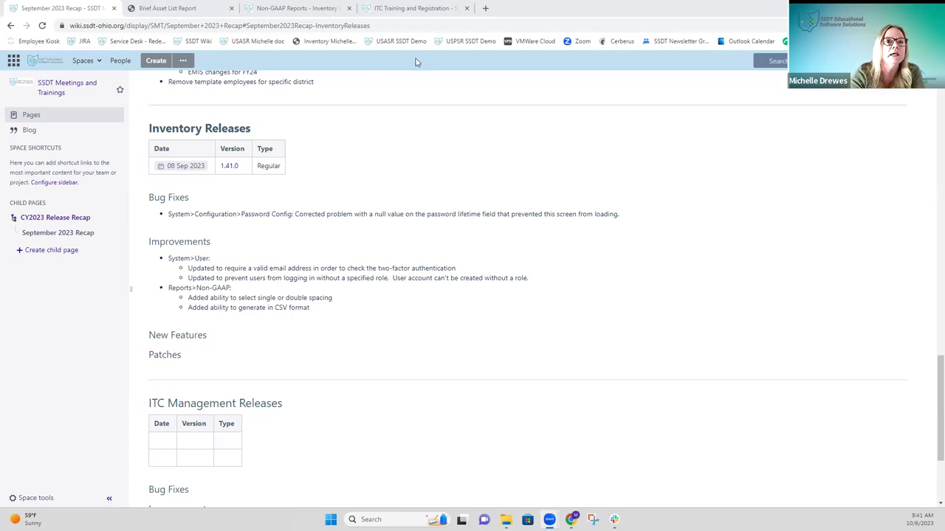
pyautogui.click(279, 11)
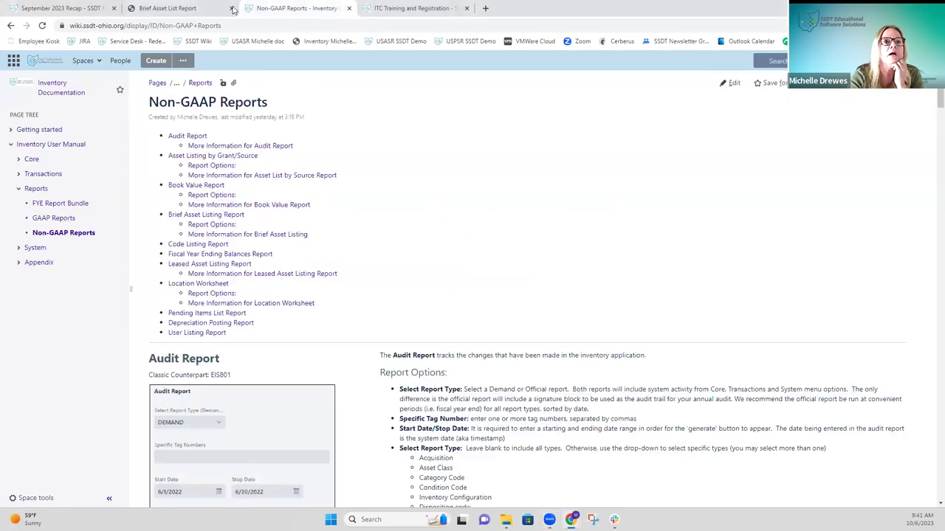
# - Switch to the Inventory application and examine the available reports and the Brief Asset List Report's spacing and format options
pyautogui.click(178, 10)
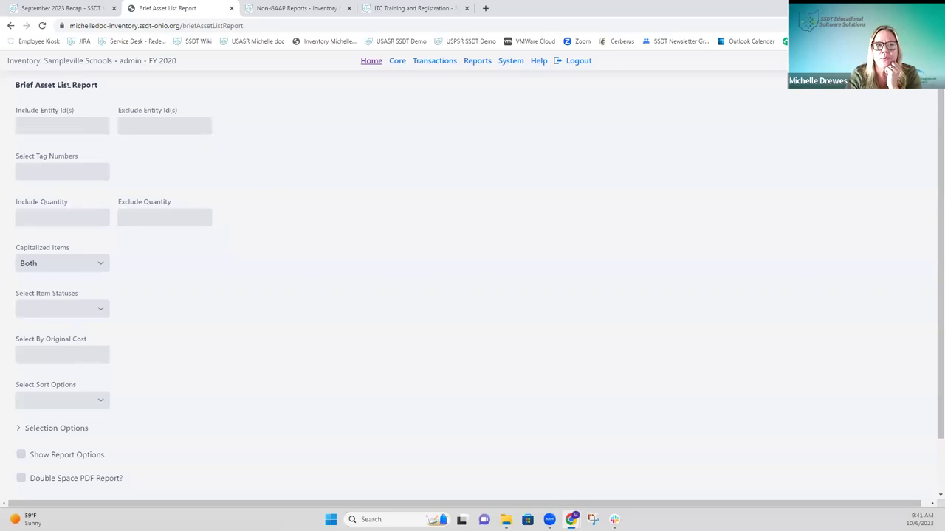
pyautogui.click(474, 63)
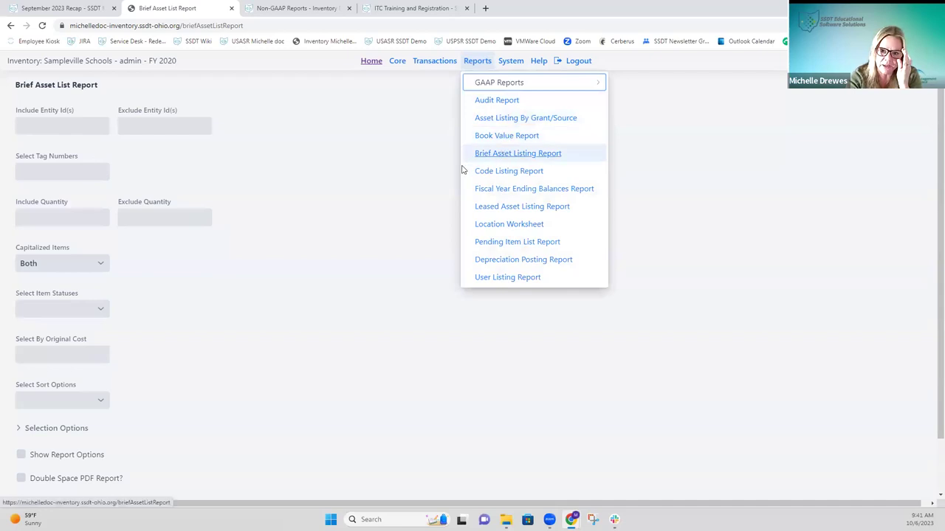
pyautogui.click(308, 198)
pyautogui.scroll(-1, 307, 196)
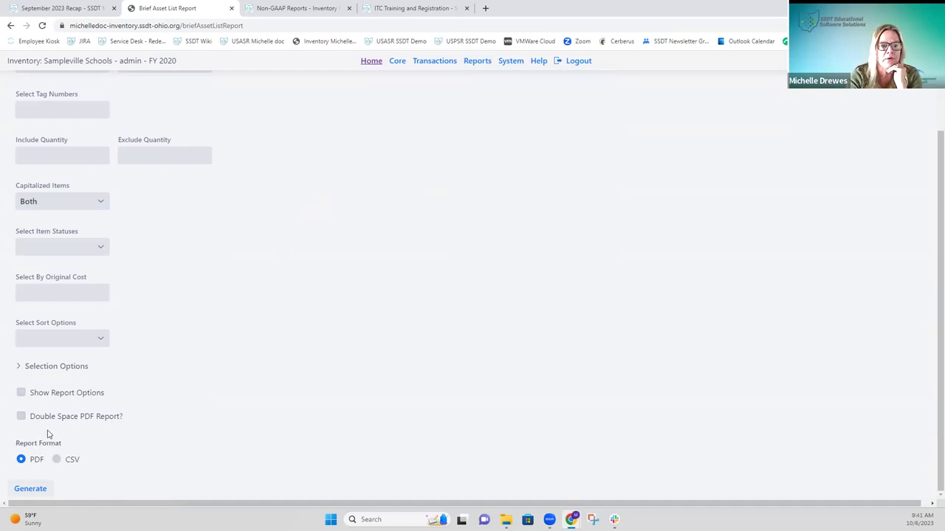
pyautogui.scroll(2, 223, 391)
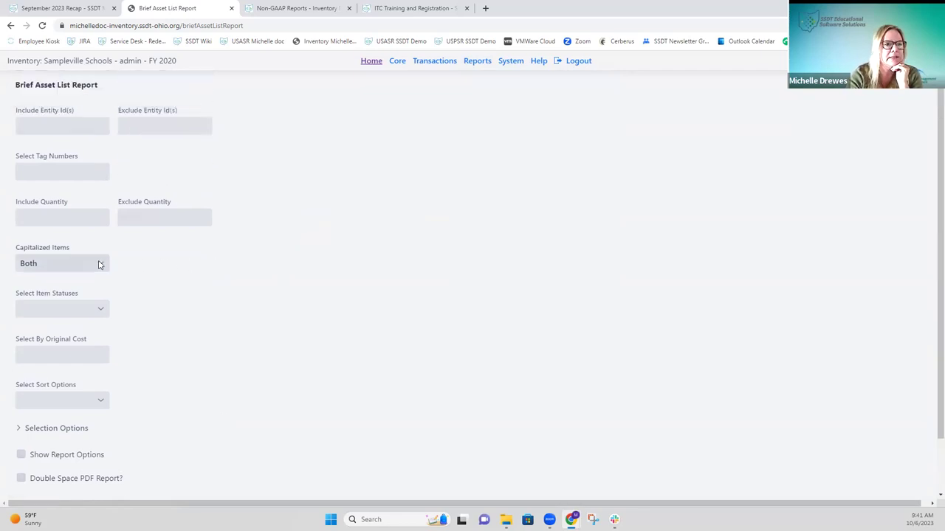
# - Limit the Brief Asset List Report to Capitalized items with Active status and sort it by Asset Class
pyautogui.click(102, 264)
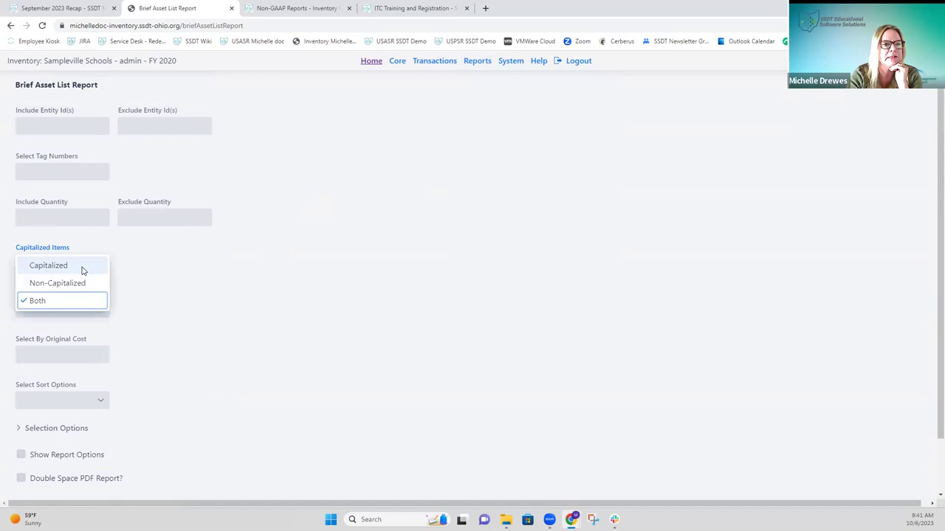
pyautogui.click(83, 271)
pyautogui.click(107, 311)
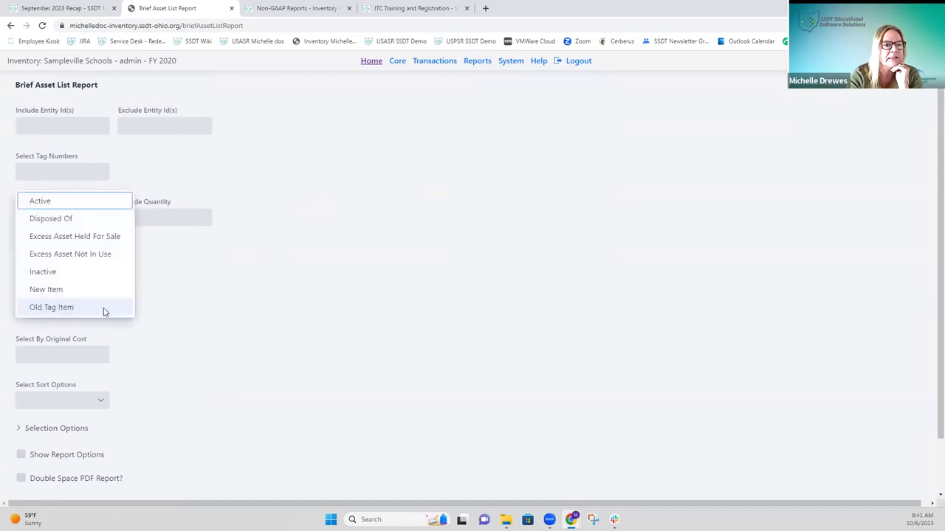
pyautogui.click(66, 203)
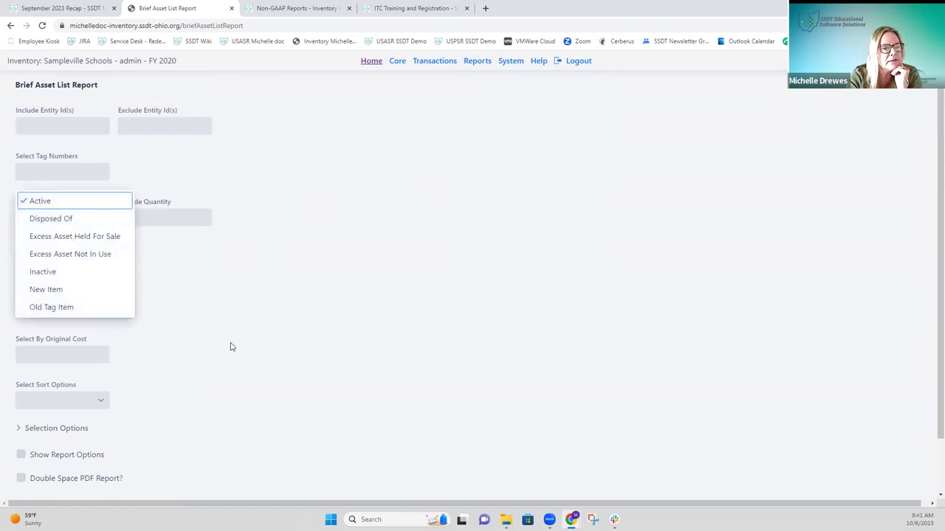
pyautogui.click(101, 401)
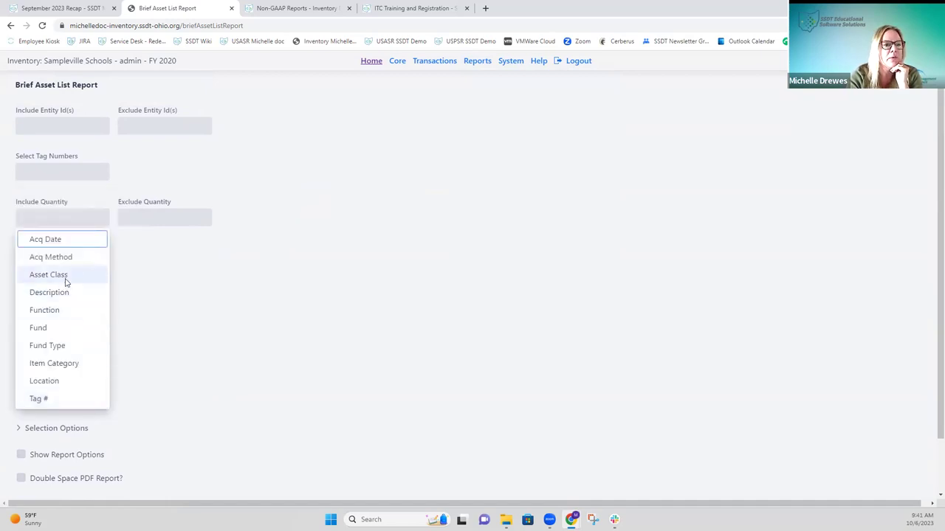
pyautogui.click(66, 276)
pyautogui.click(310, 380)
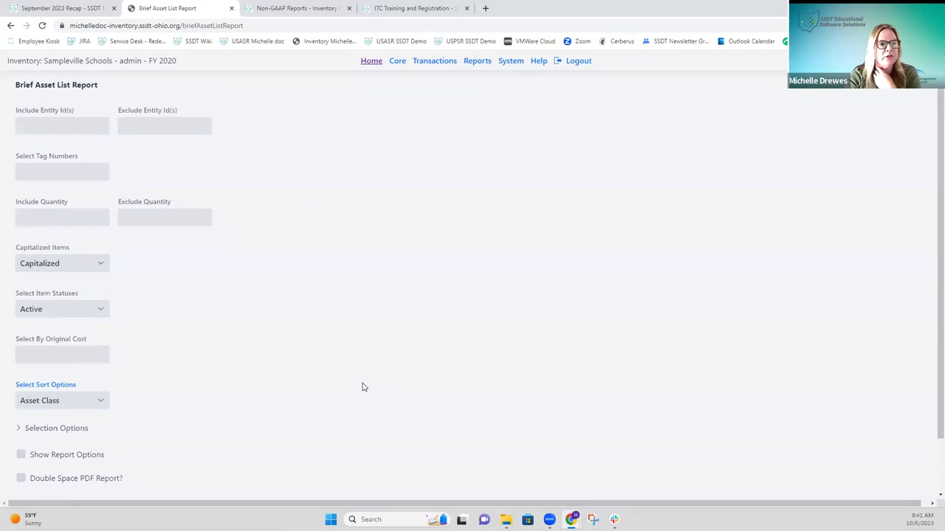
# - Enable double spacing for the Brief Asset List Report, generate it as a PDF and save it as BriefAssetList (1)
pyautogui.scroll(-2, 363, 387)
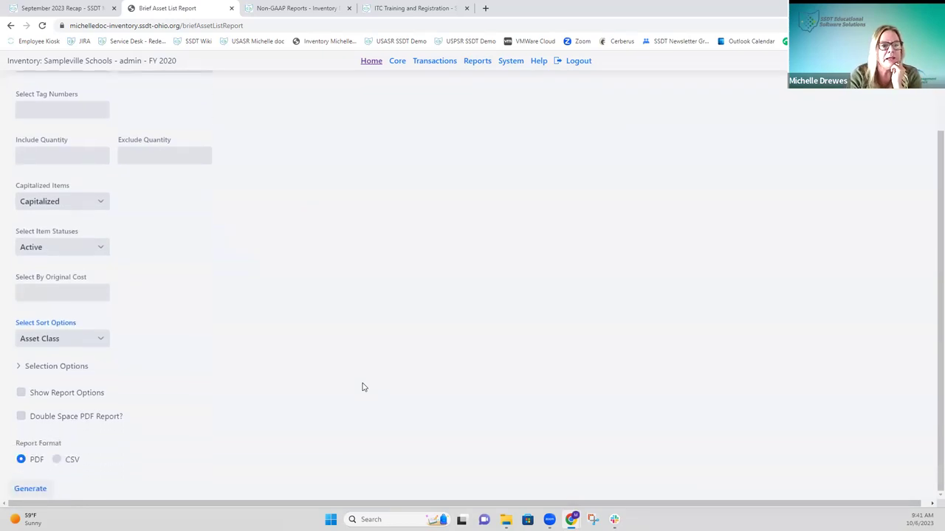
pyautogui.click(21, 417)
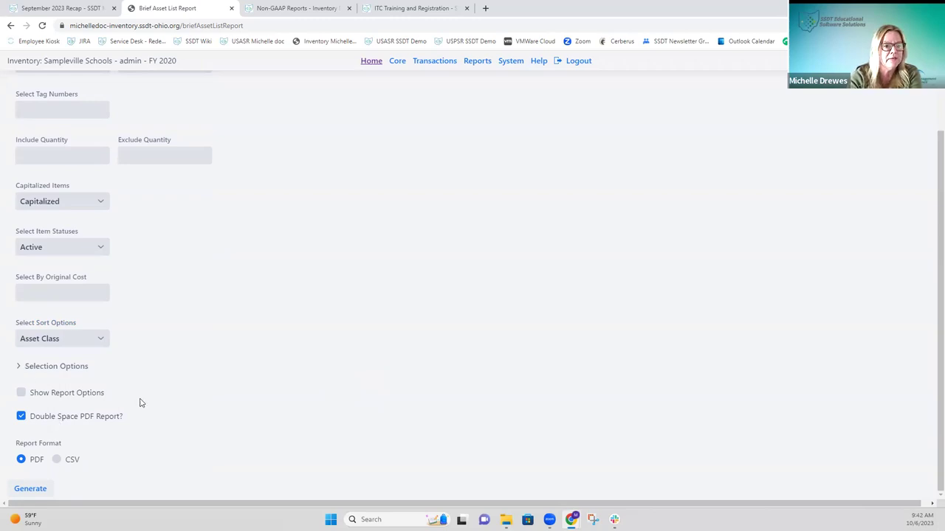
pyautogui.click(33, 487)
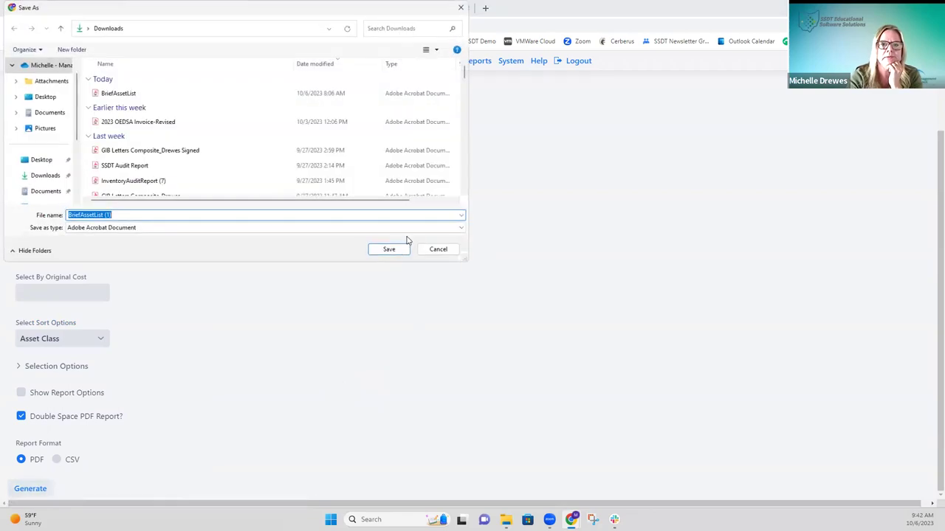
pyautogui.click(403, 249)
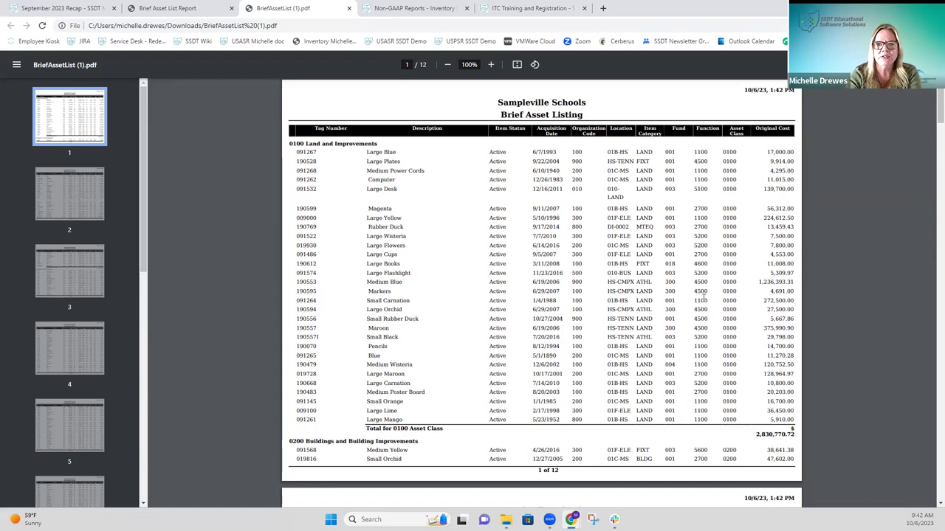
# - Examine the line spacing and asset class grouping in the generated Brief Asset Listing PDF
pyautogui.scroll(-1, 670, 306)
pyautogui.scroll(-5, 670, 306)
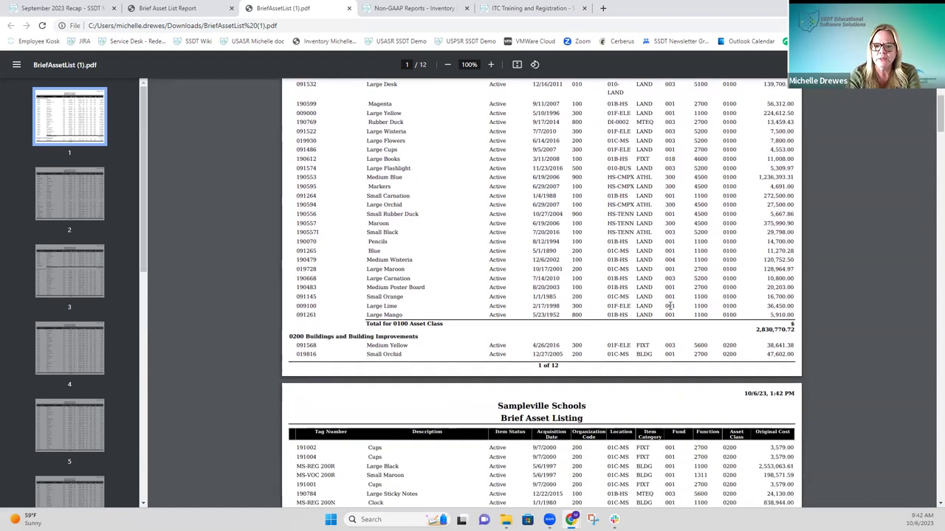
pyautogui.scroll(4, 670, 306)
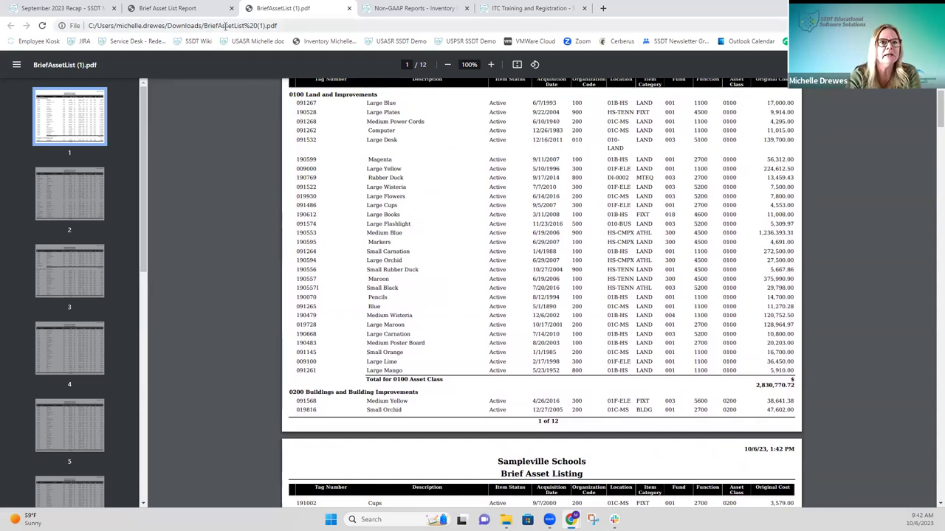
# - Change the Brief Asset List Report format to CSV, turn off double spacing, and generate and save the file
pyautogui.click(205, 10)
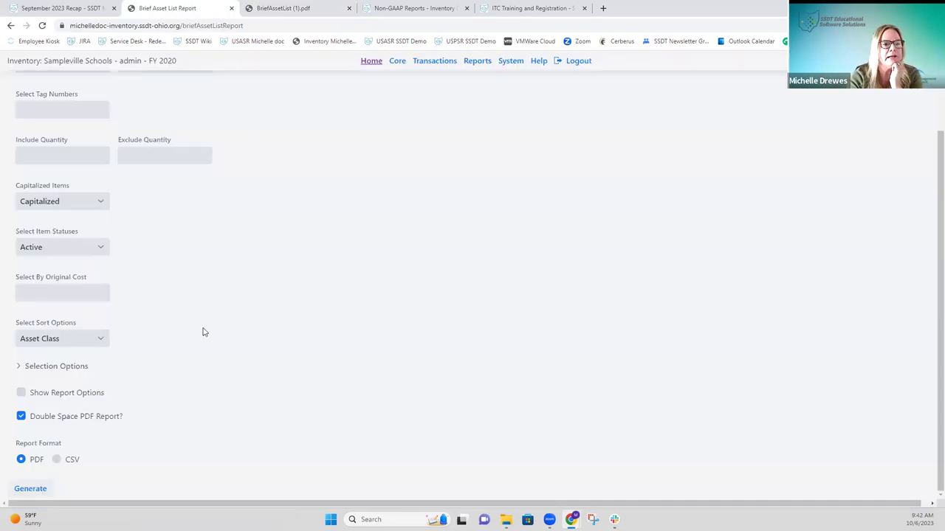
pyautogui.click(56, 459)
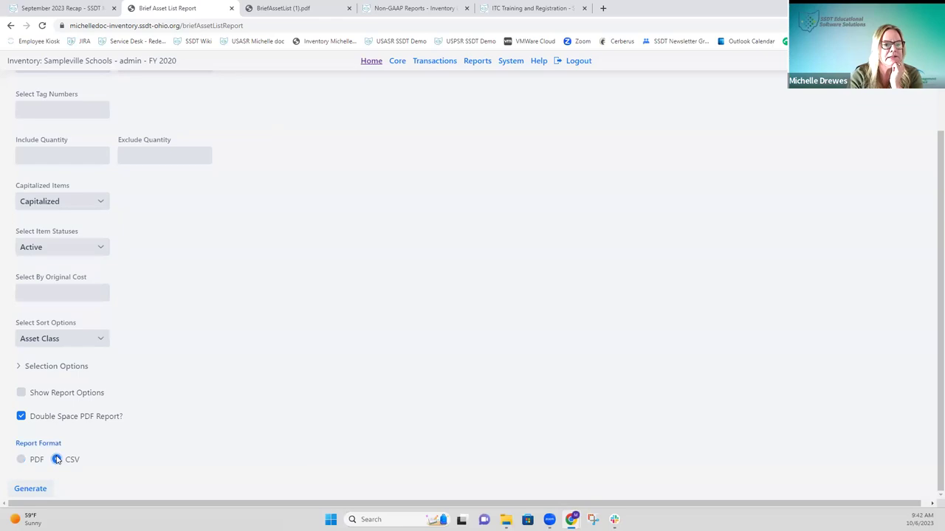
pyautogui.click(24, 417)
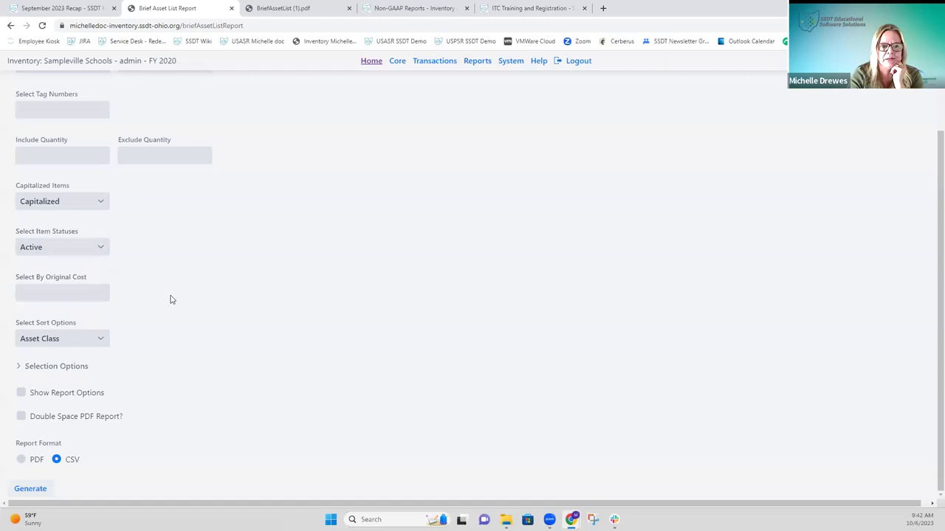
pyautogui.click(41, 489)
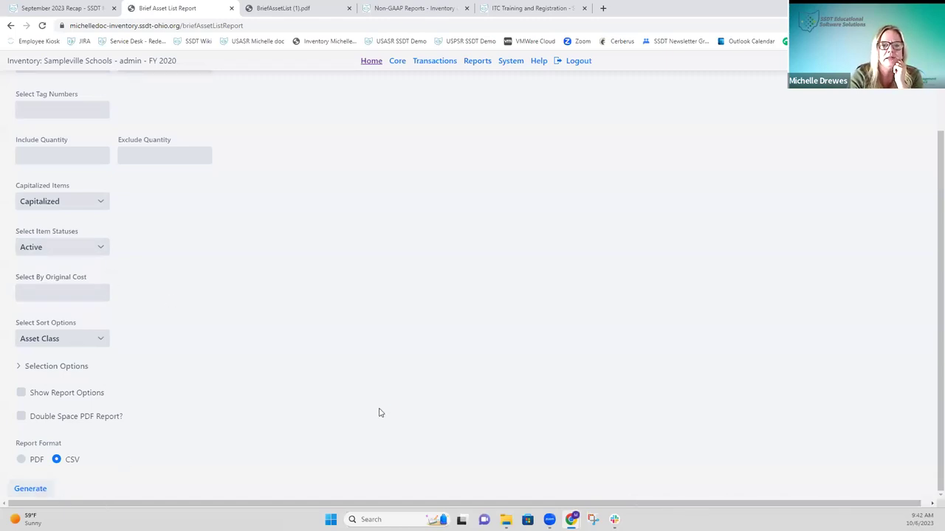
pyautogui.click(387, 250)
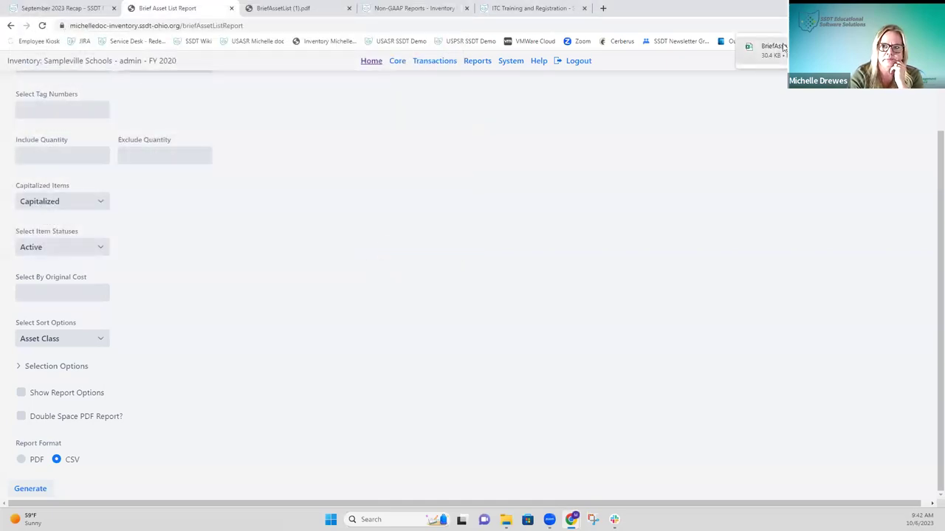
# - Open the downloaded BriefAssetList CSV in Excel and decline the data conversion to keep the leading zeros
pyautogui.click(782, 48)
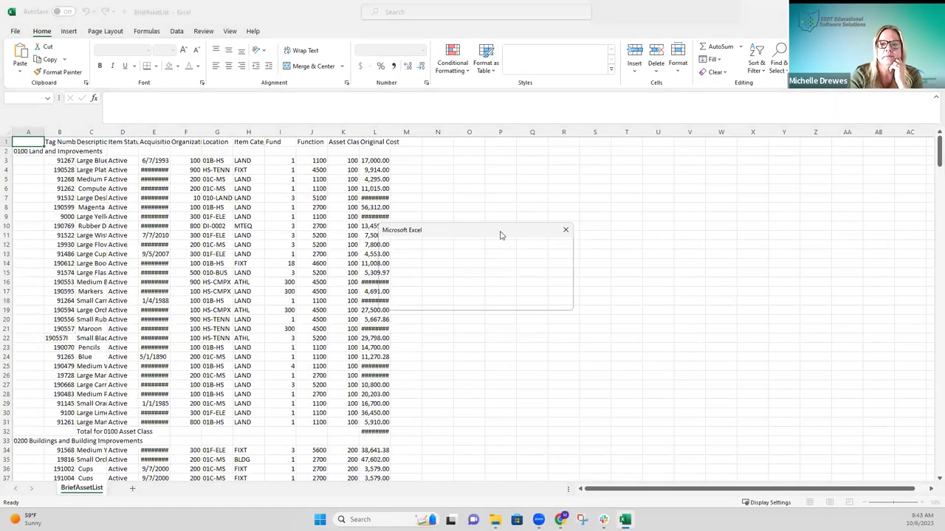
pyautogui.moveTo(500, 234); pyautogui.dragTo(501, 185)
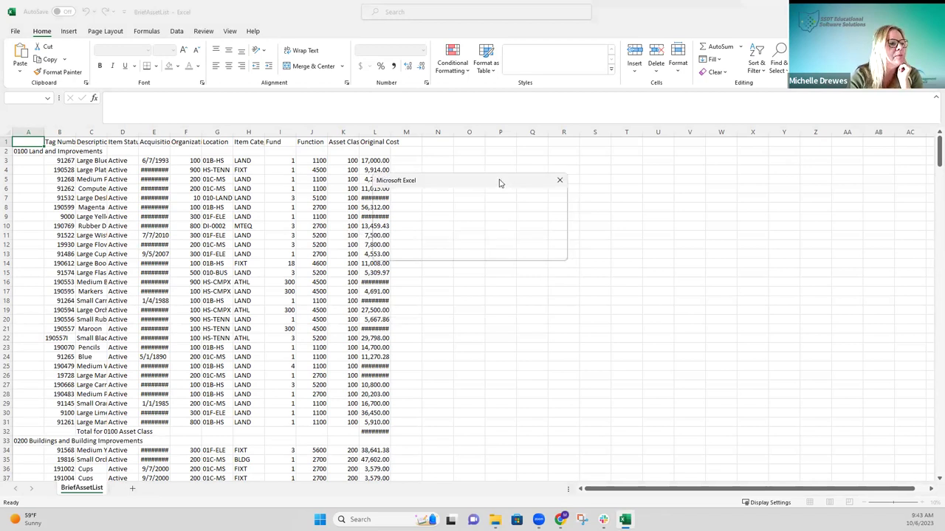
pyautogui.moveTo(499, 183); pyautogui.dragTo(491, 206)
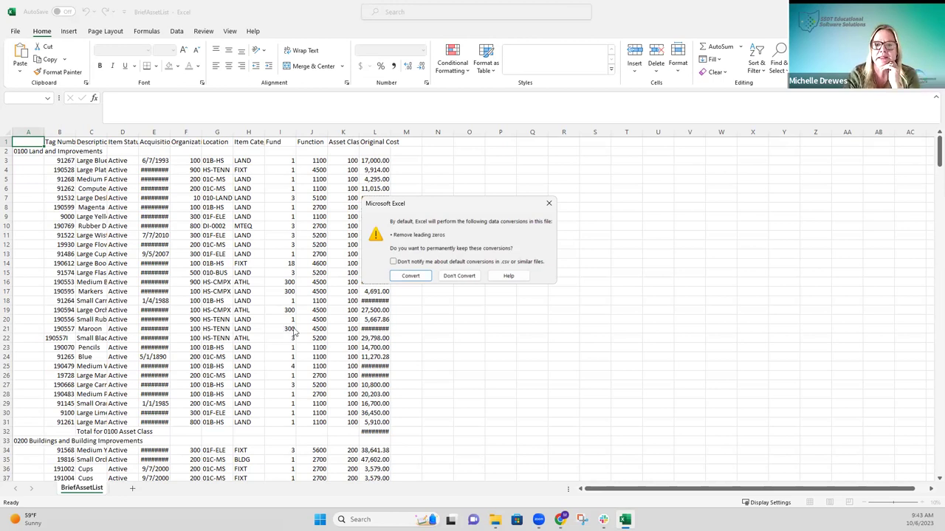
pyautogui.click(464, 278)
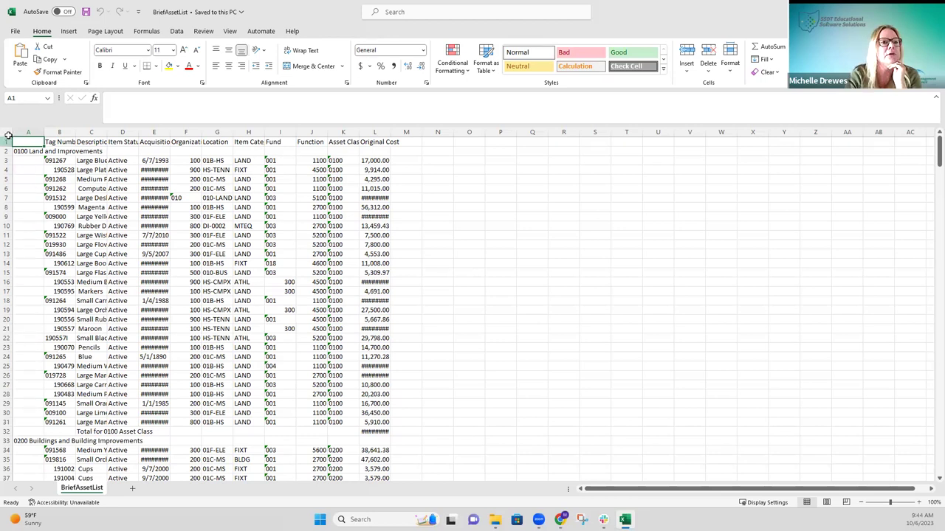
# - Select the entire BriefAssetList sheet and autofit all column widths to their contents
pyautogui.hotkey('ctrl', 'a')
pyautogui.hotkey('alt', 'h')
pyautogui.press('o')
pyautogui.press('i')
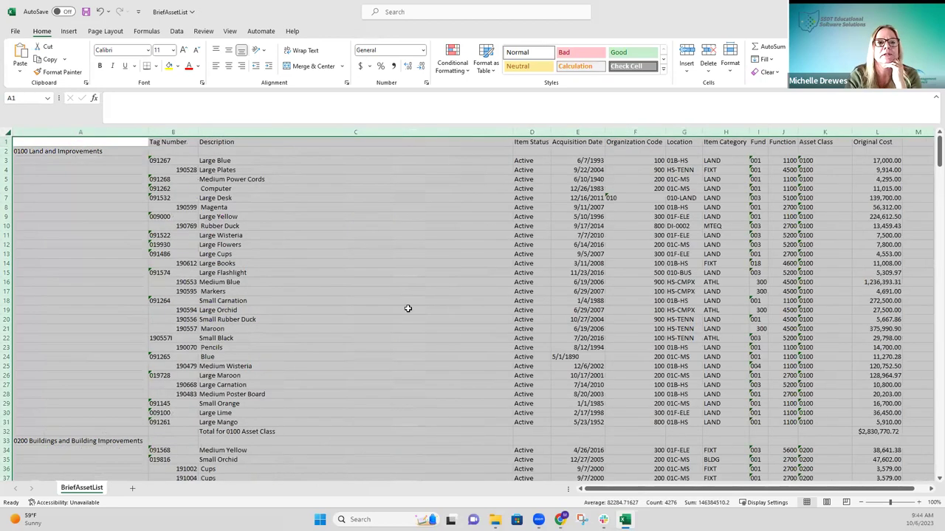
# - Refit all column widths to their contents and format the Tag Number column as Text
pyautogui.moveTo(512, 131); pyautogui.dragTo(337, 147)
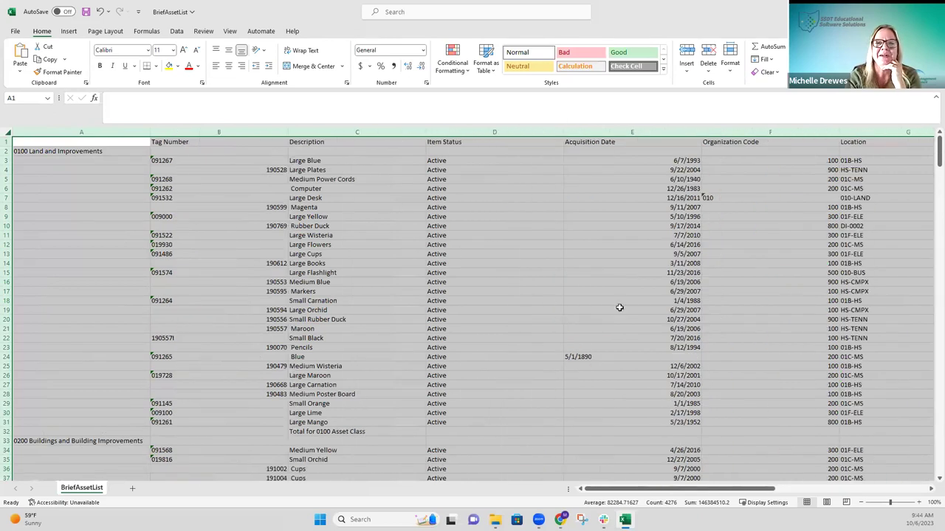
pyautogui.doubleClick(151, 133)
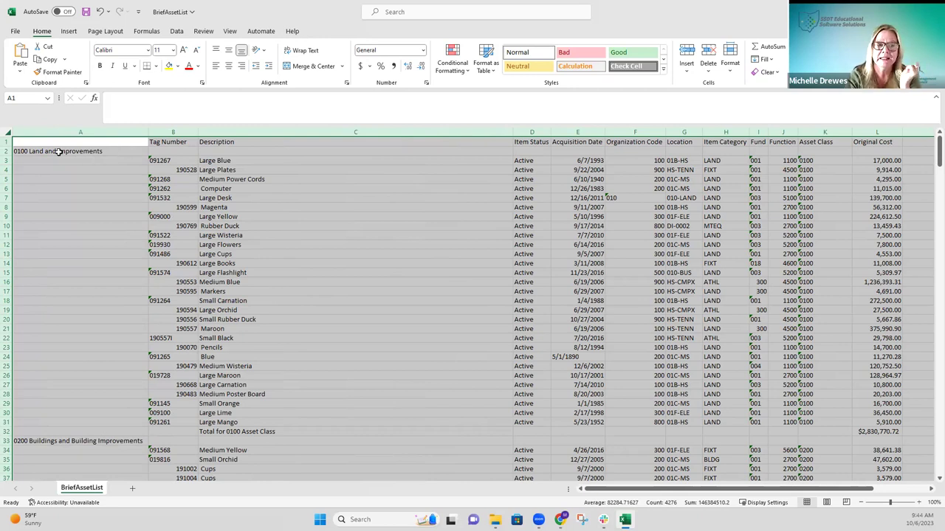
pyautogui.click(174, 132)
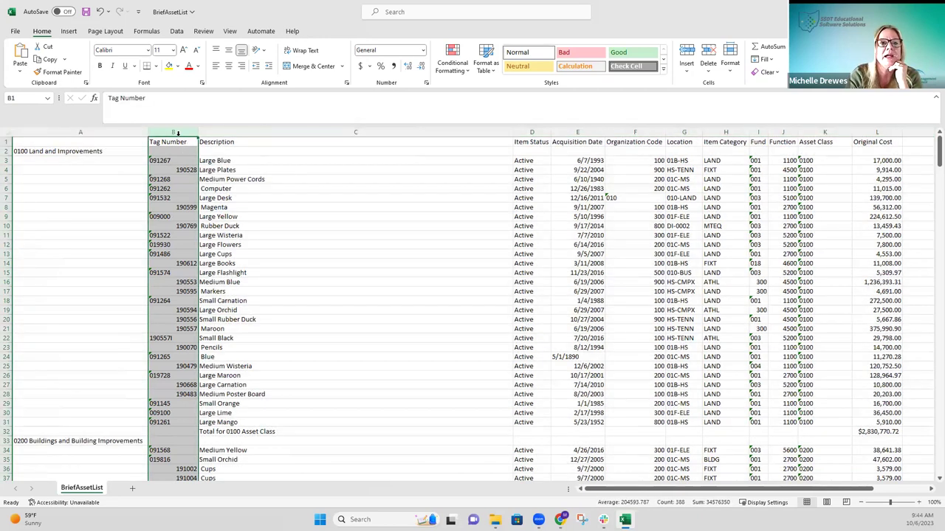
pyautogui.click(421, 51)
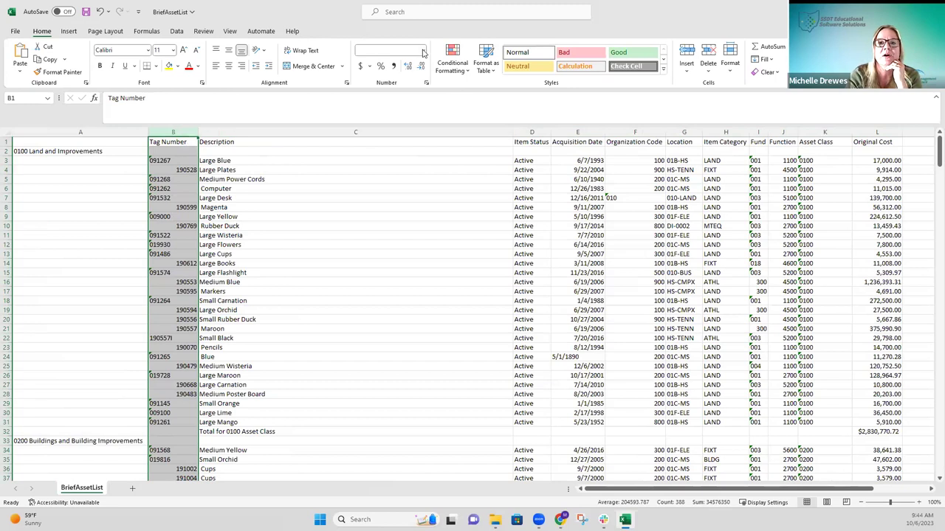
pyautogui.click(414, 301)
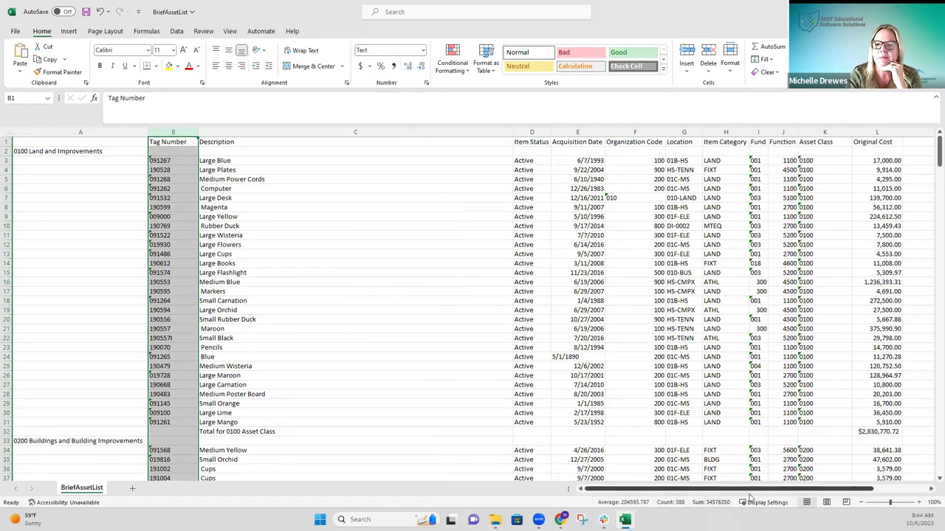
# - Examine the columns, asset class groupings and class totals throughout the BriefAssetList sheet
pyautogui.hscroll(3, 749, 497)
pyautogui.hscroll(3, 749, 497)
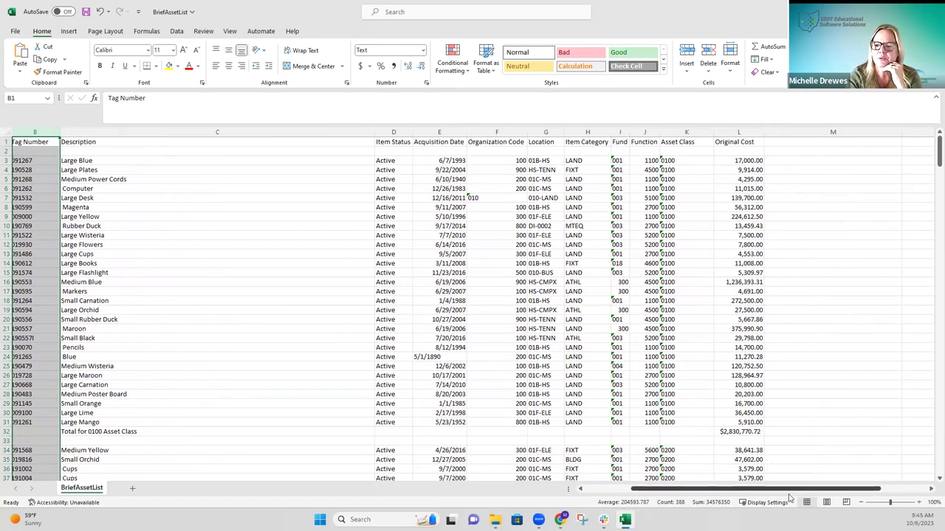
pyautogui.moveTo(789, 492); pyautogui.dragTo(789, 493)
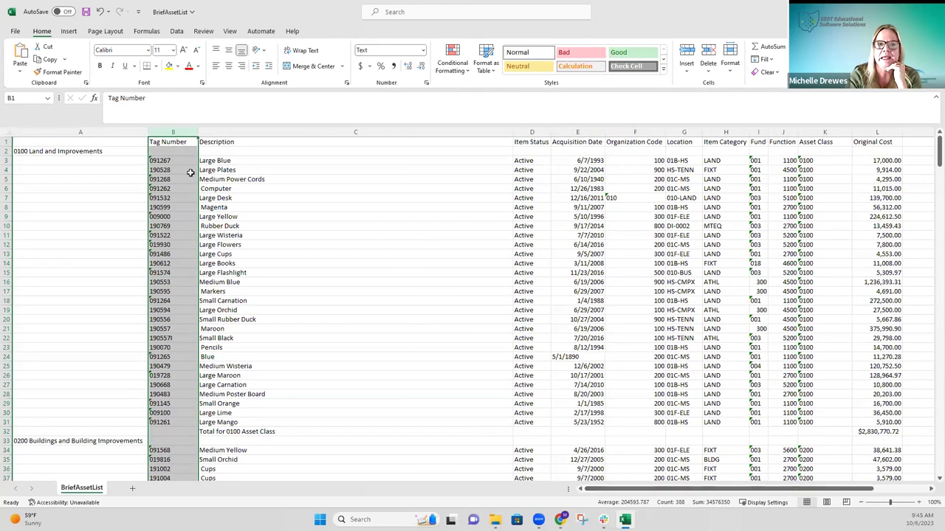
pyautogui.click(242, 181)
pyautogui.scroll(-3, 236, 415)
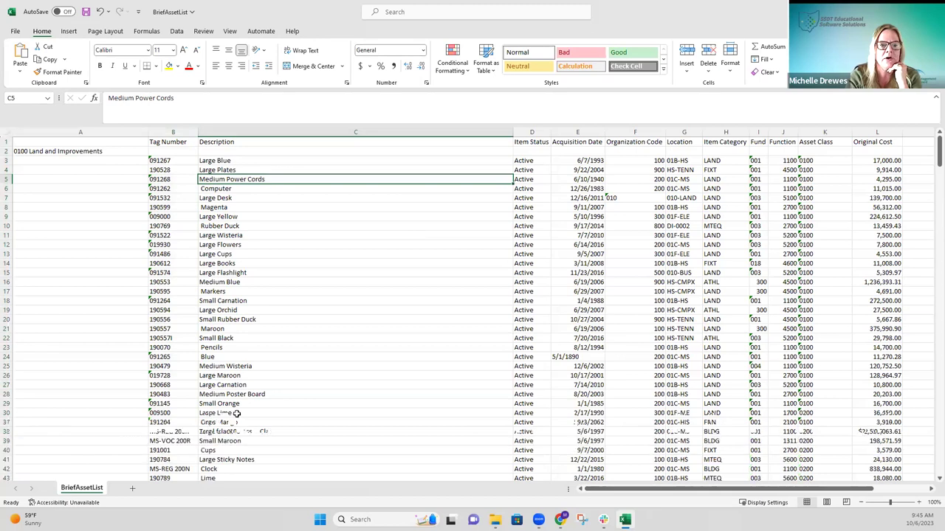
pyautogui.scroll(-3, 236, 414)
pyautogui.scroll(-4, 288, 345)
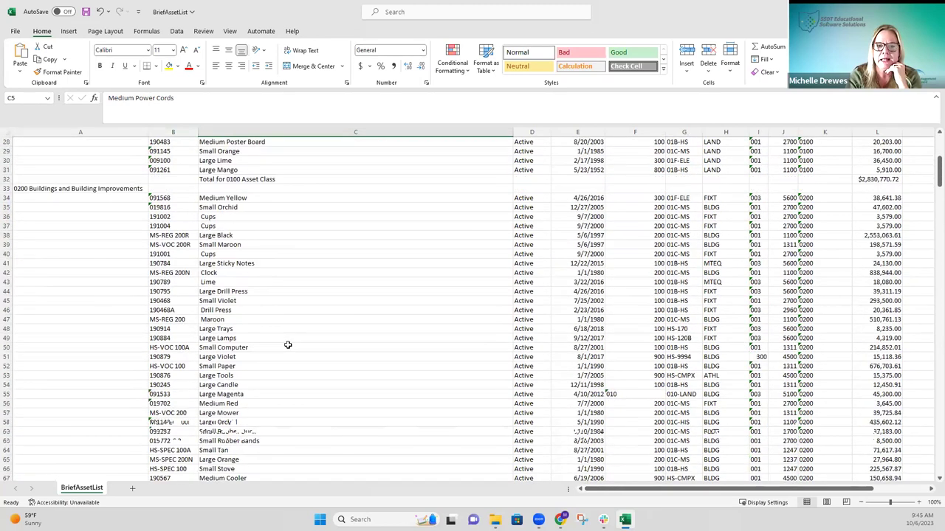
pyautogui.scroll(-9, 288, 345)
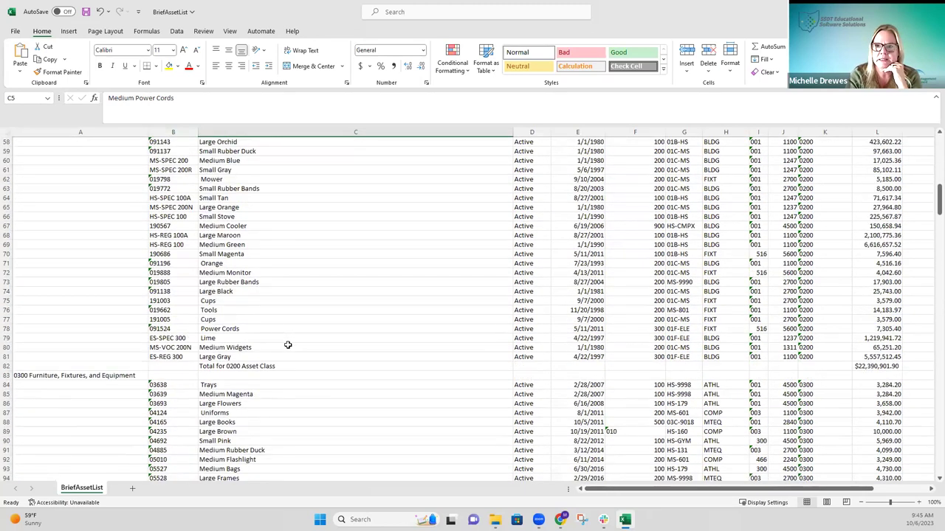
pyautogui.scroll(-11, 288, 345)
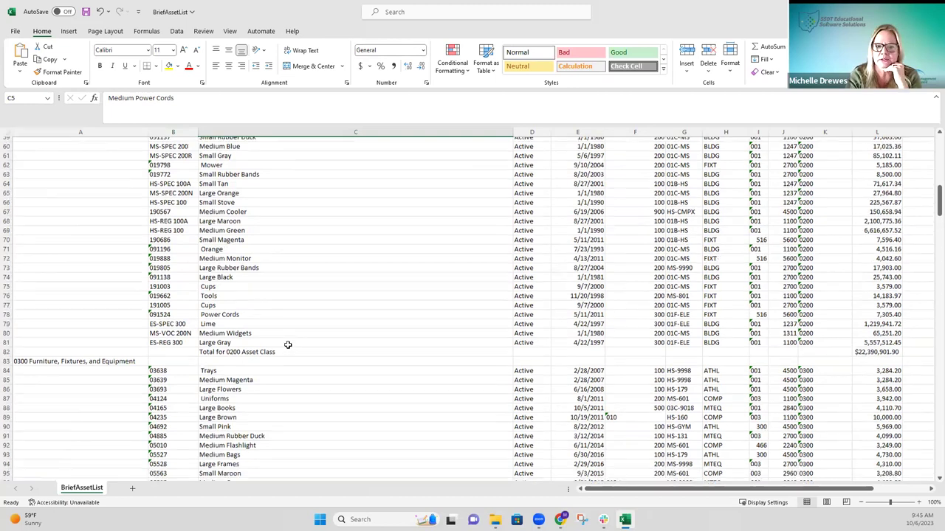
pyautogui.scroll(-12, 288, 345)
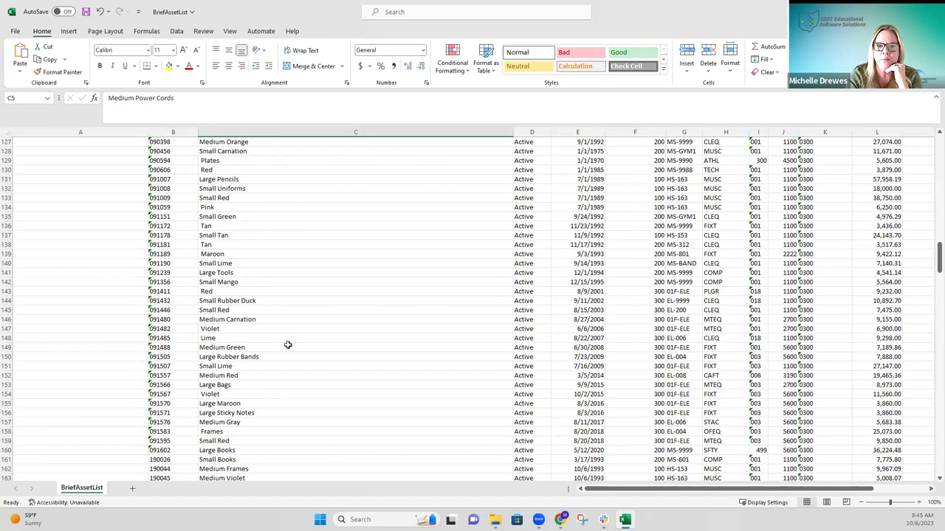
pyautogui.scroll(-3, 288, 345)
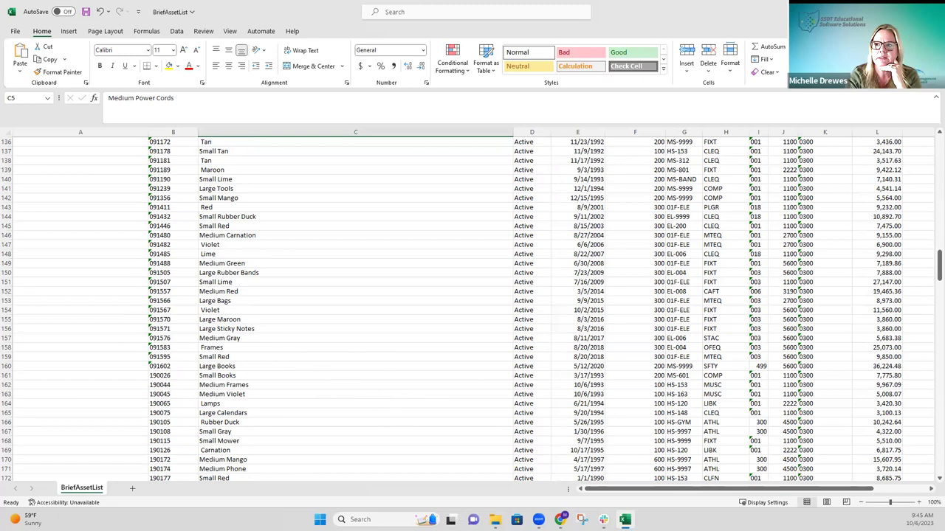
pyautogui.hotkey('alt', 'Tab')
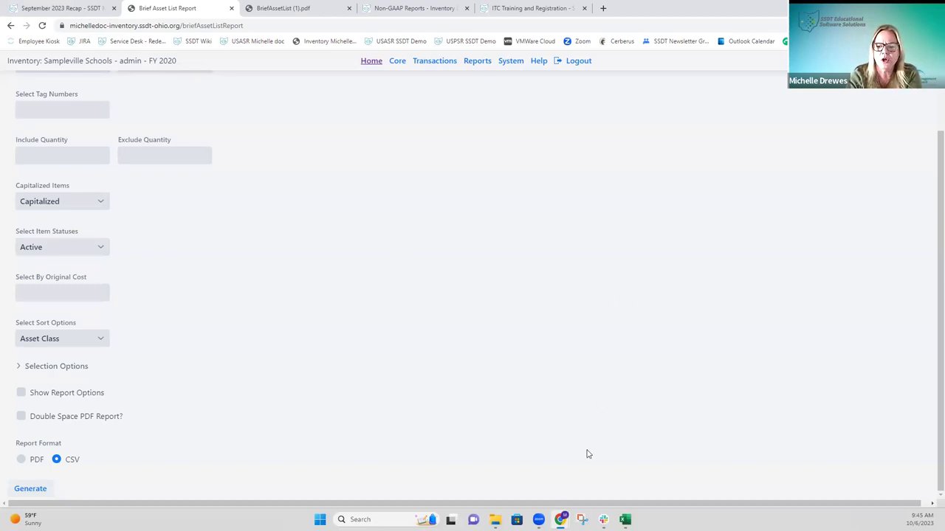
pyautogui.click(625, 519)
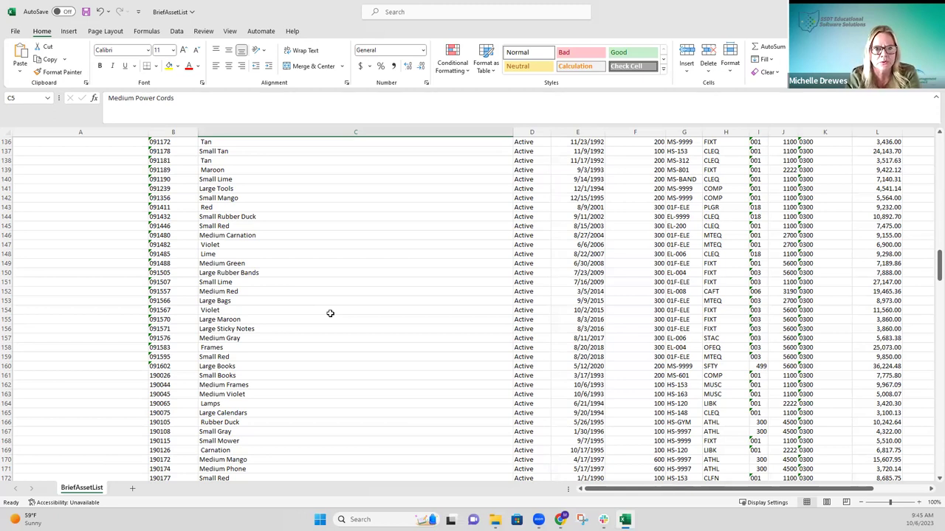
pyautogui.click(77, 142)
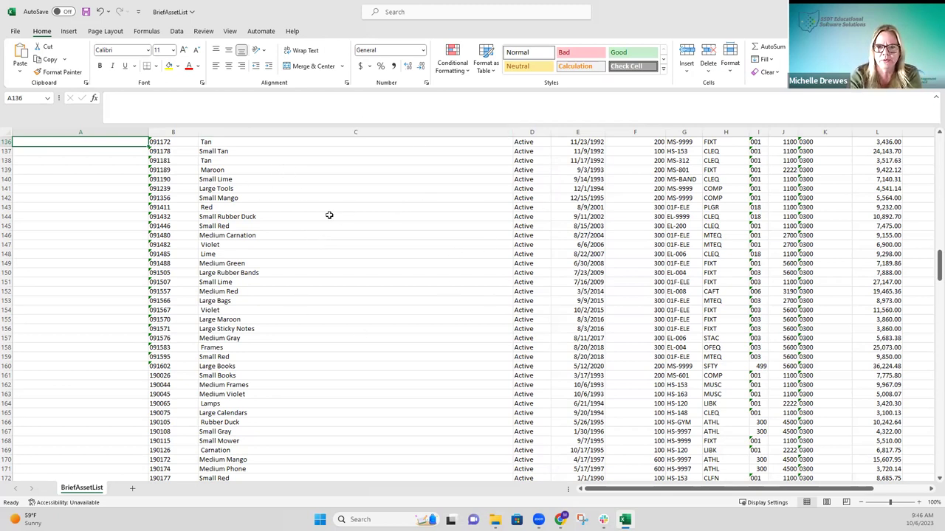
pyautogui.click(373, 253)
pyautogui.scroll(5, 373, 251)
pyautogui.scroll(10, 373, 252)
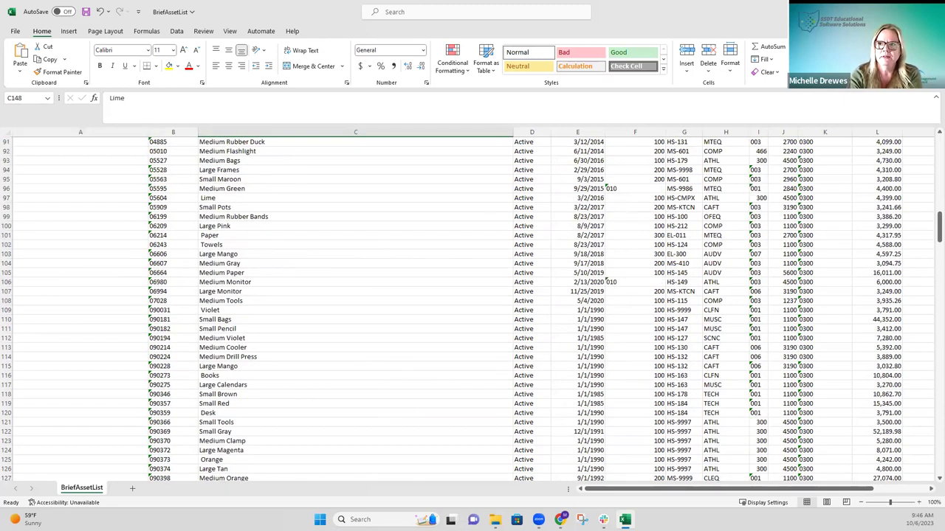
# - Switch to Chrome, check the Inventory release recap, and review the Non-GAAP Reports documentation for the double-space and report format options
pyautogui.hotkey('alt', 'Tab')
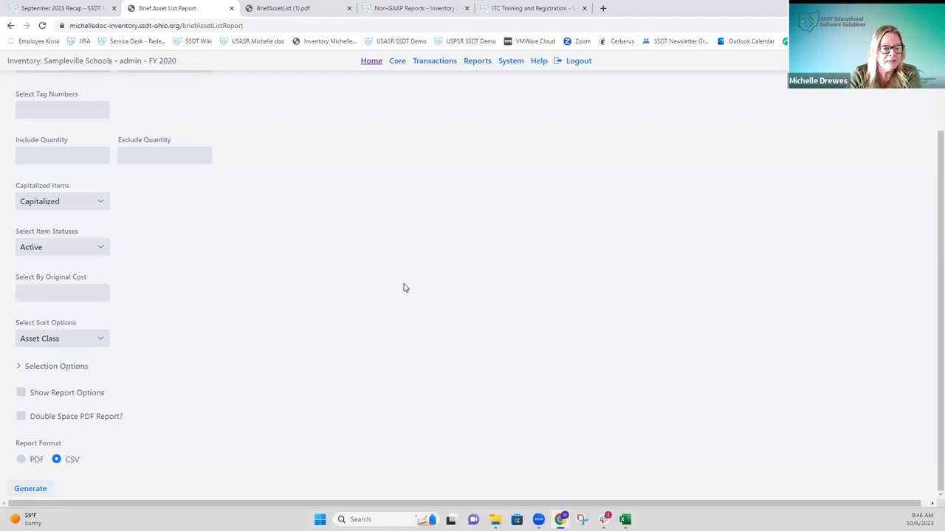
pyautogui.click(79, 10)
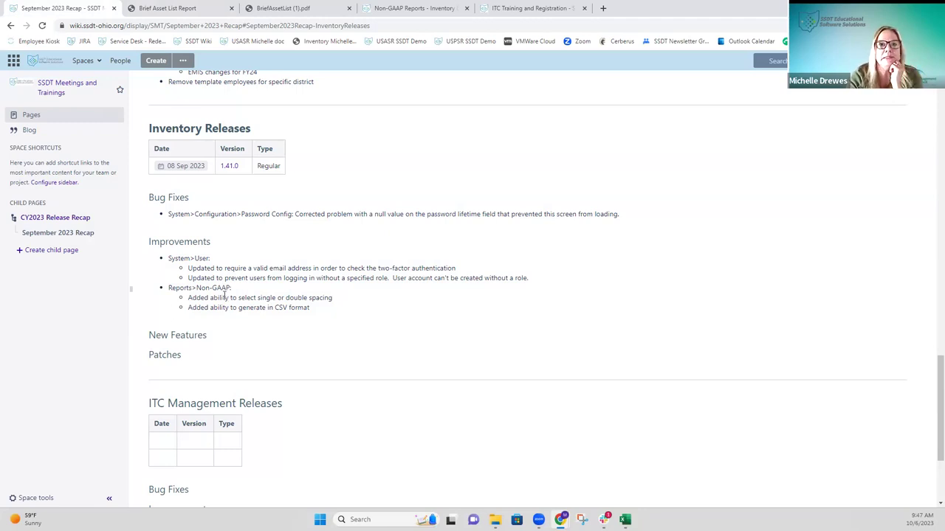
pyautogui.click(375, 10)
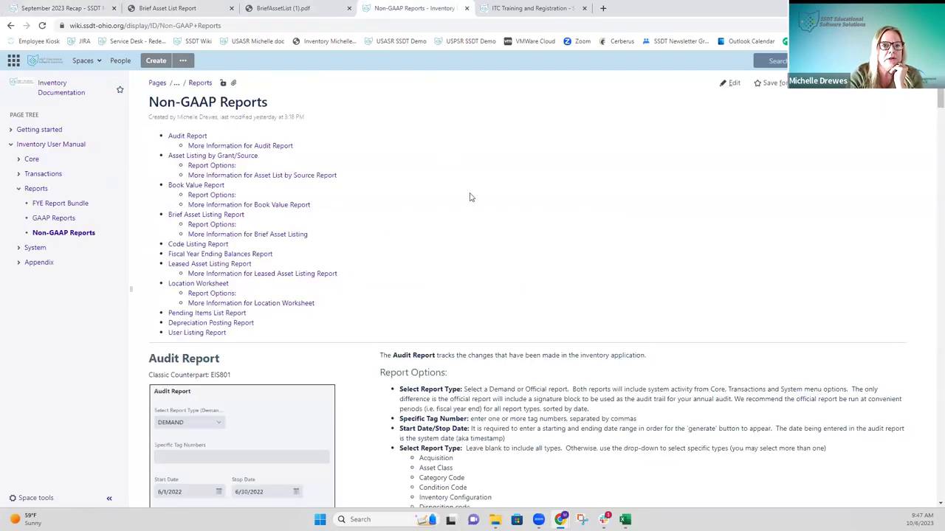
pyautogui.scroll(-3, 482, 385)
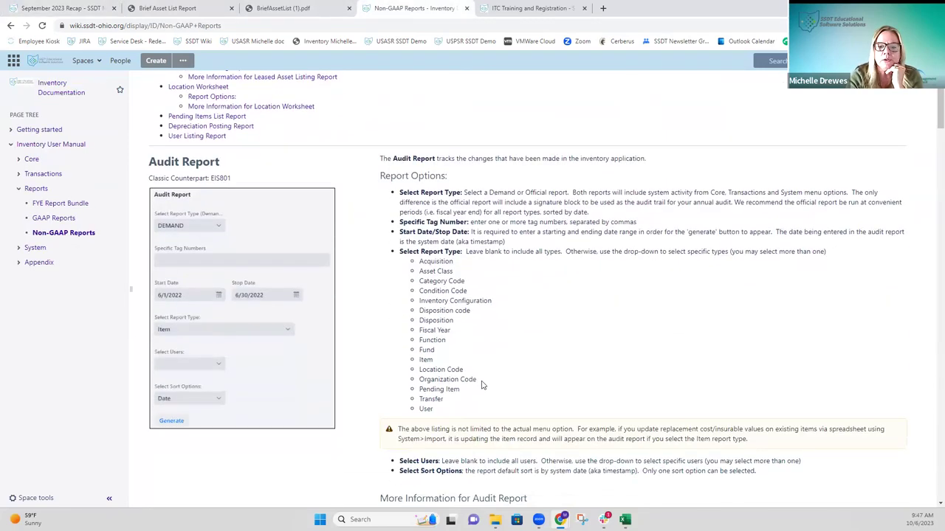
pyautogui.scroll(-2, 482, 385)
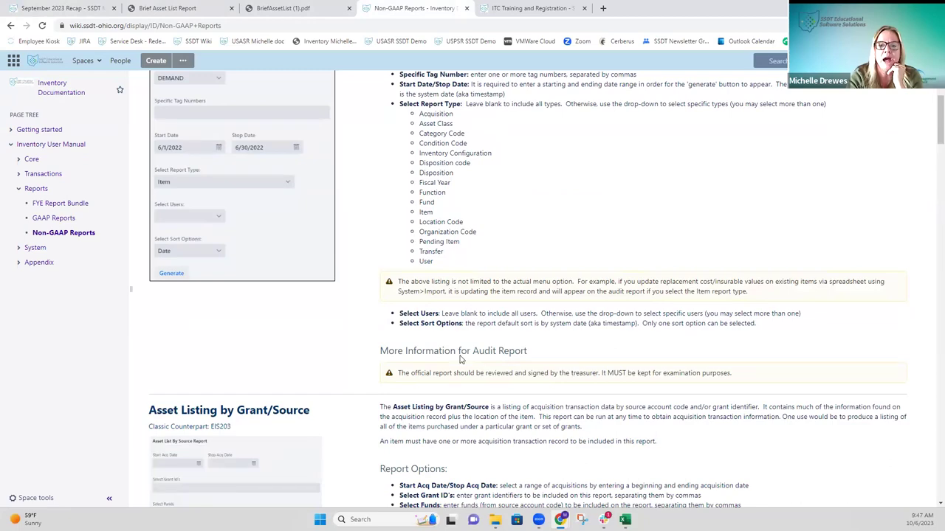
pyautogui.scroll(-2, 461, 360)
pyautogui.scroll(-5, 459, 361)
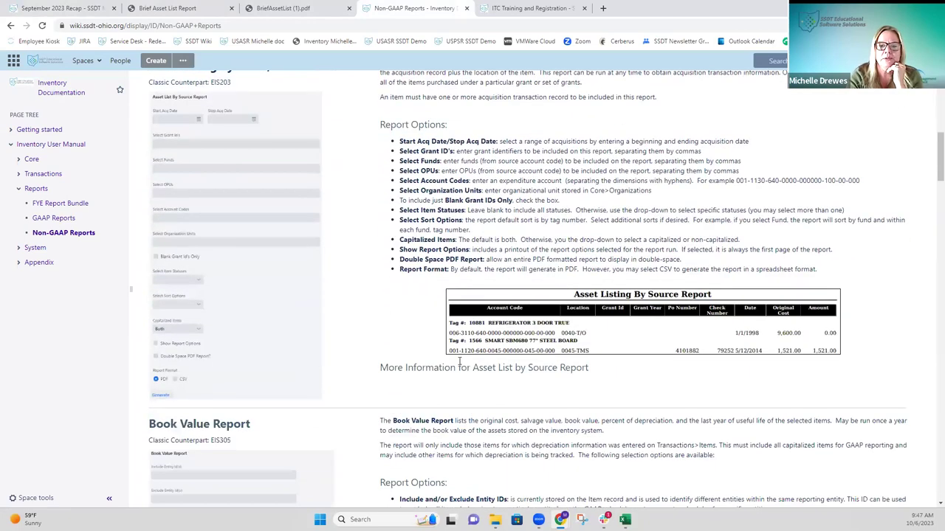
pyautogui.scroll(-1, 378, 333)
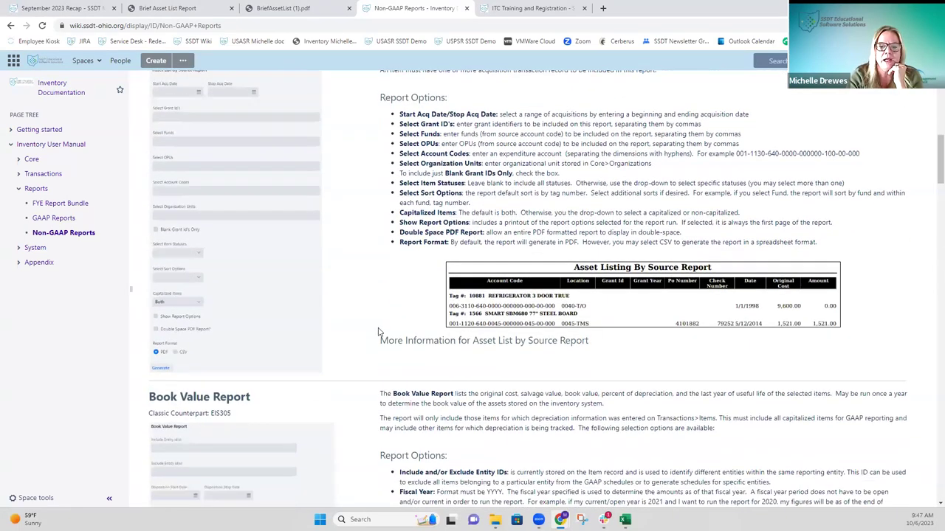
pyautogui.scroll(-2, 378, 332)
pyautogui.scroll(3, 382, 338)
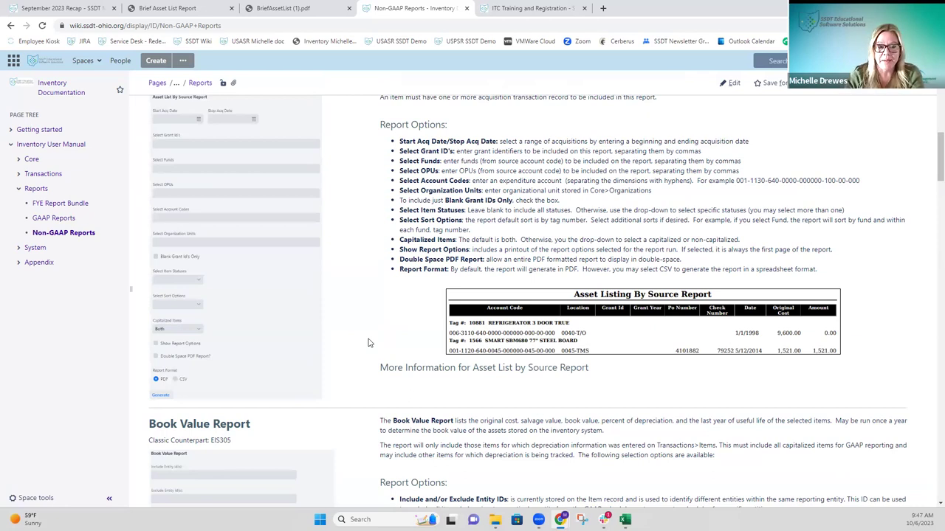
# - Open the GAAP Reports page in the Inventory user manual
pyautogui.click(61, 220)
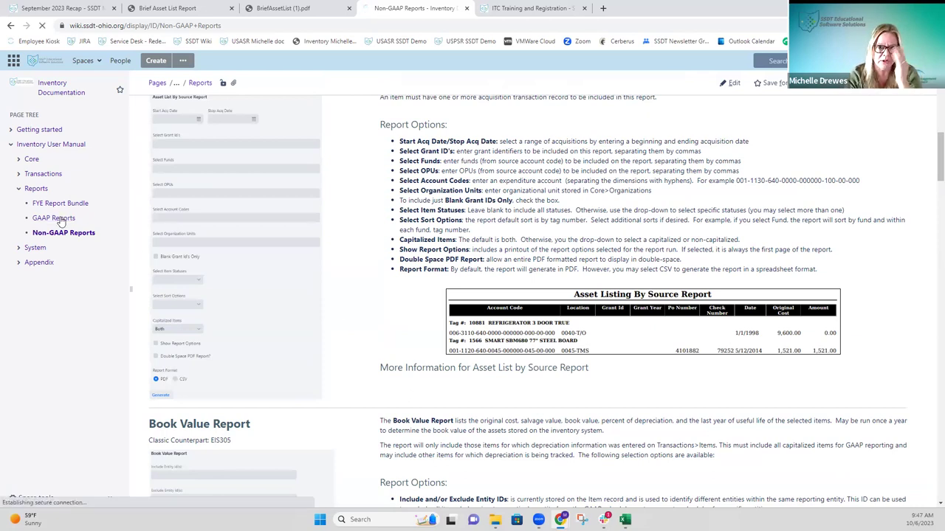